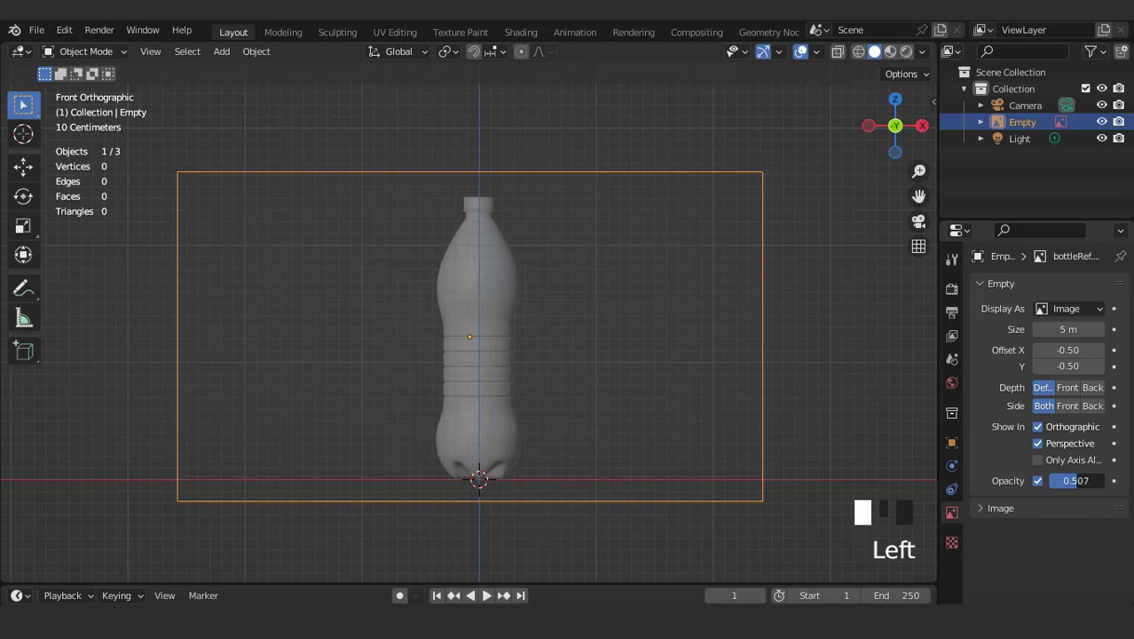
# - Add a circle mesh with 15 vertices and set its fill type to Triangle Fan
pyautogui.scroll(-3, 727, 407)
pyautogui.scroll(2, 728, 408)
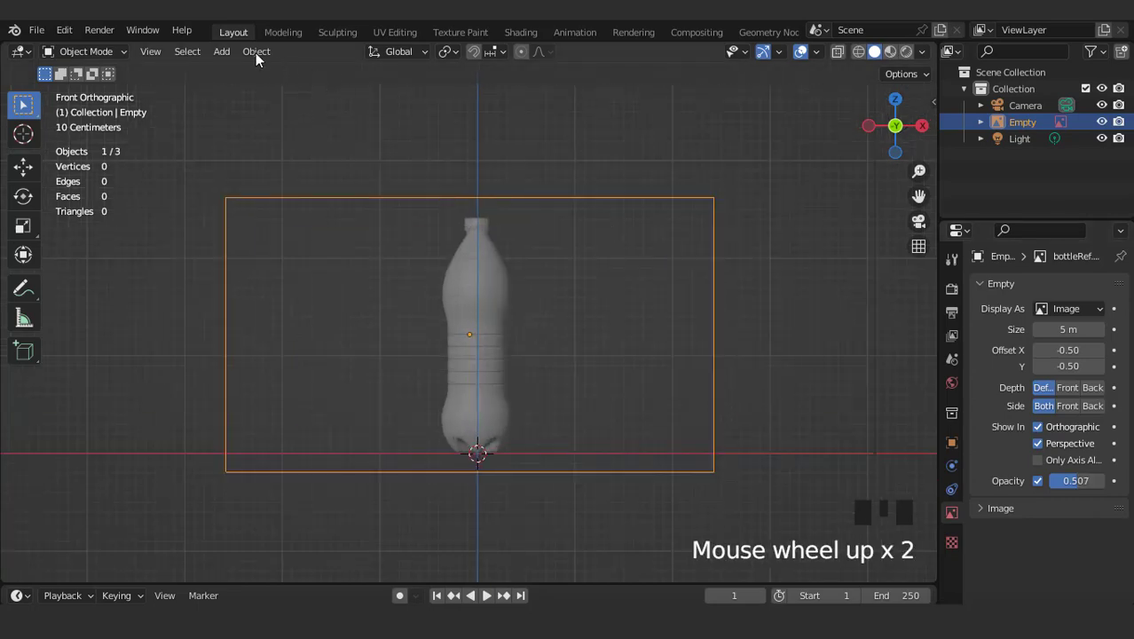
pyautogui.click(221, 51)
pyautogui.moveTo(242, 68)
pyautogui.click(381, 104)
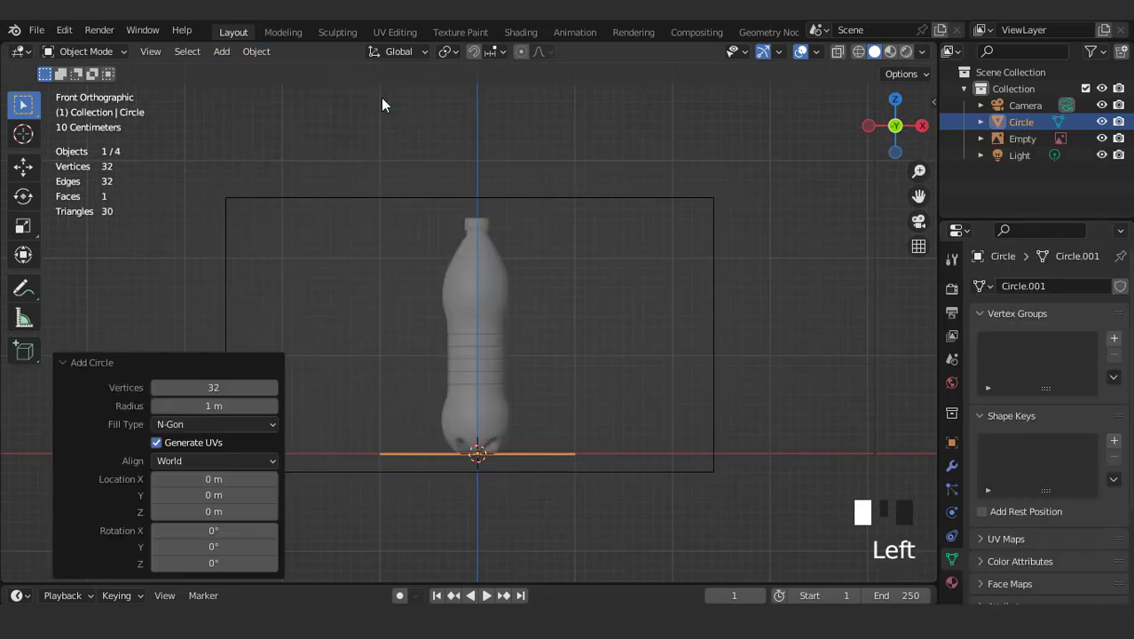
pyautogui.click(276, 388)
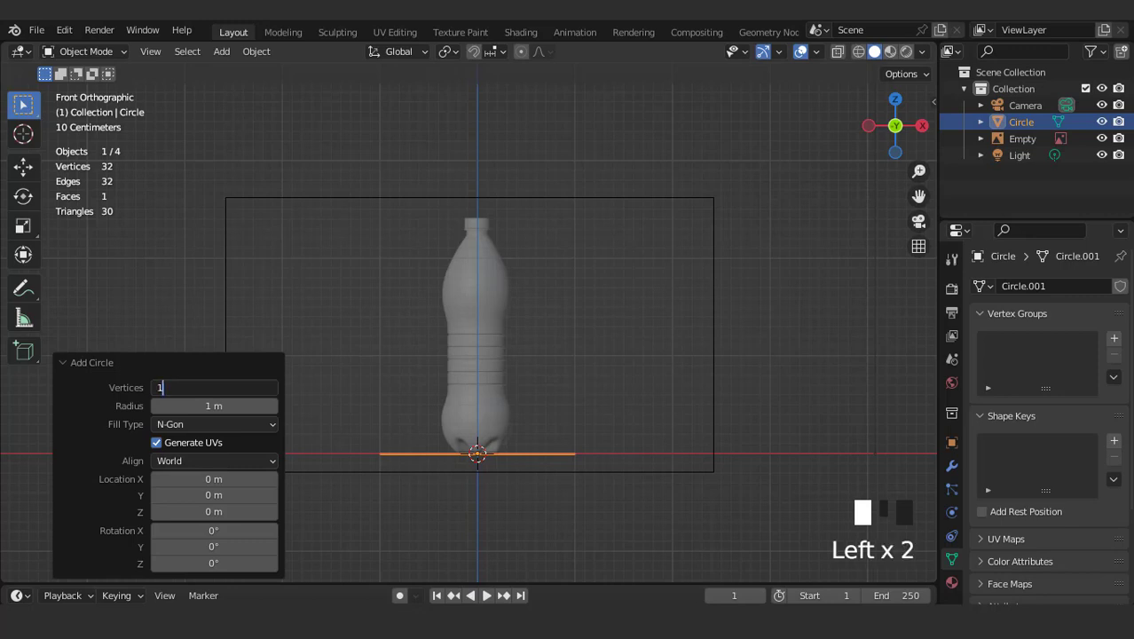
pyautogui.write('15')
pyautogui.press('Return')
pyautogui.click(213, 424)
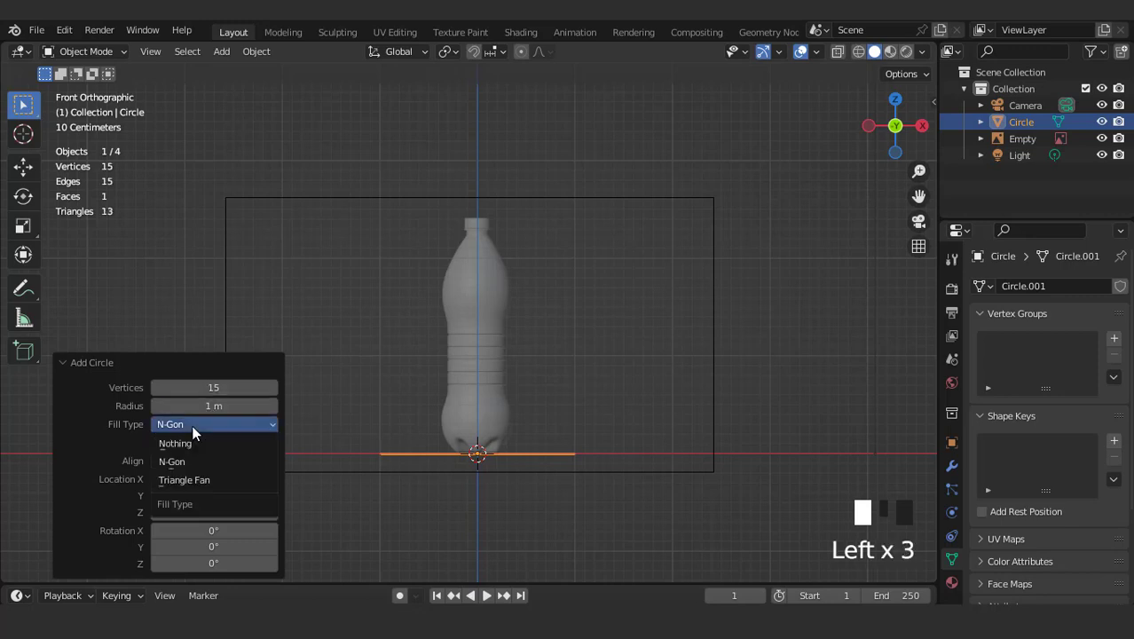
pyautogui.click(193, 482)
# - Raise the circle about 0.16 m along Z and scale it to about 0.34 to match the width of the reference bottle's base
pyautogui.scroll(2, 541, 409)
pyautogui.keyDown('shift'); pyautogui.moveTo(540, 409); pyautogui.dragTo(555, 299, button='middle'); pyautogui.keyUp('shift')
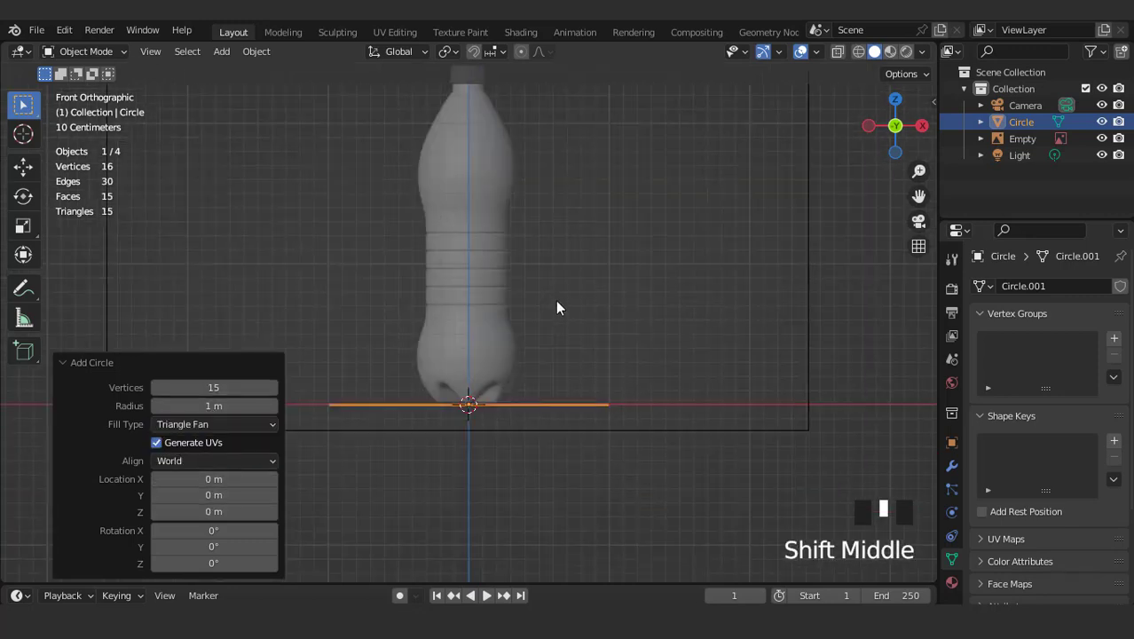
pyautogui.scroll(2, 536, 280)
pyautogui.scroll(1, 537, 287)
pyautogui.press('g')
pyautogui.press('z')
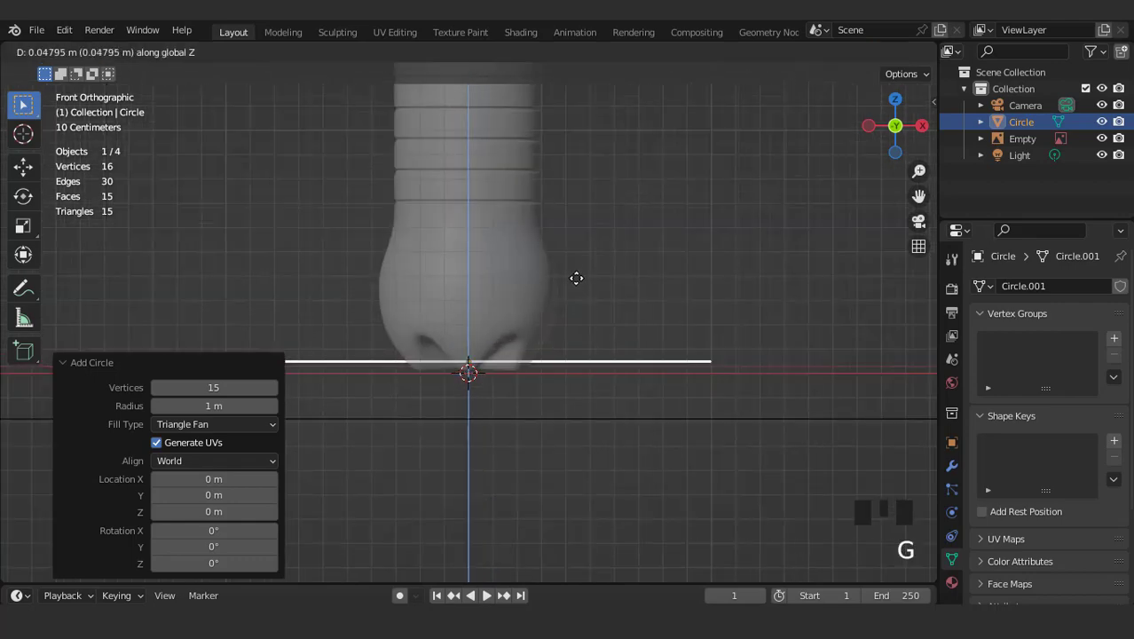
pyautogui.click(575, 256)
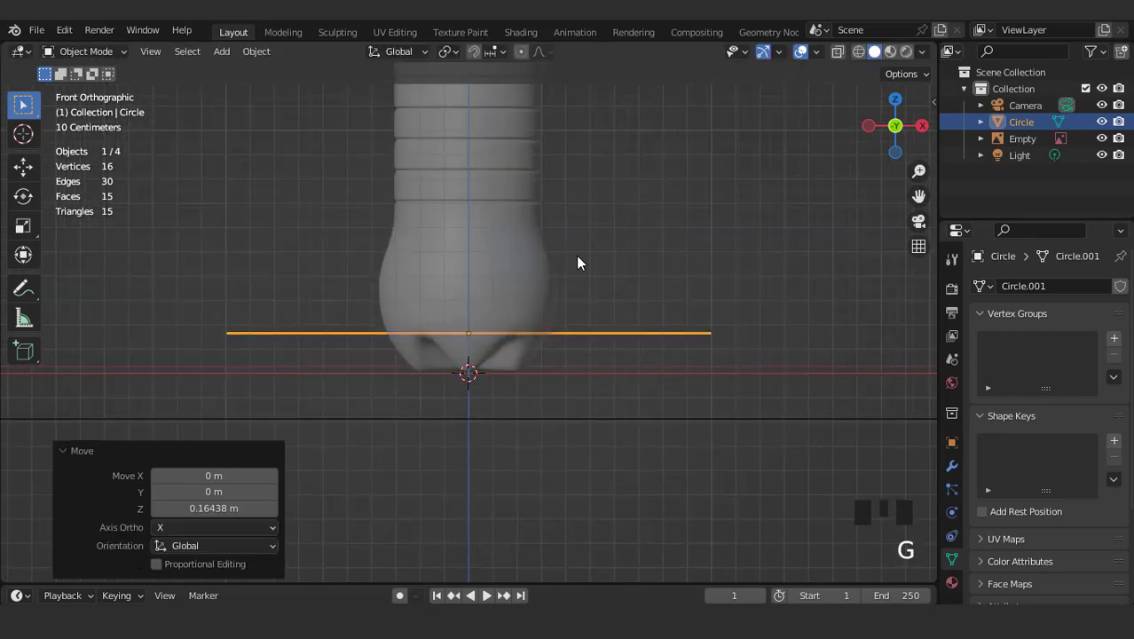
pyautogui.press('s')
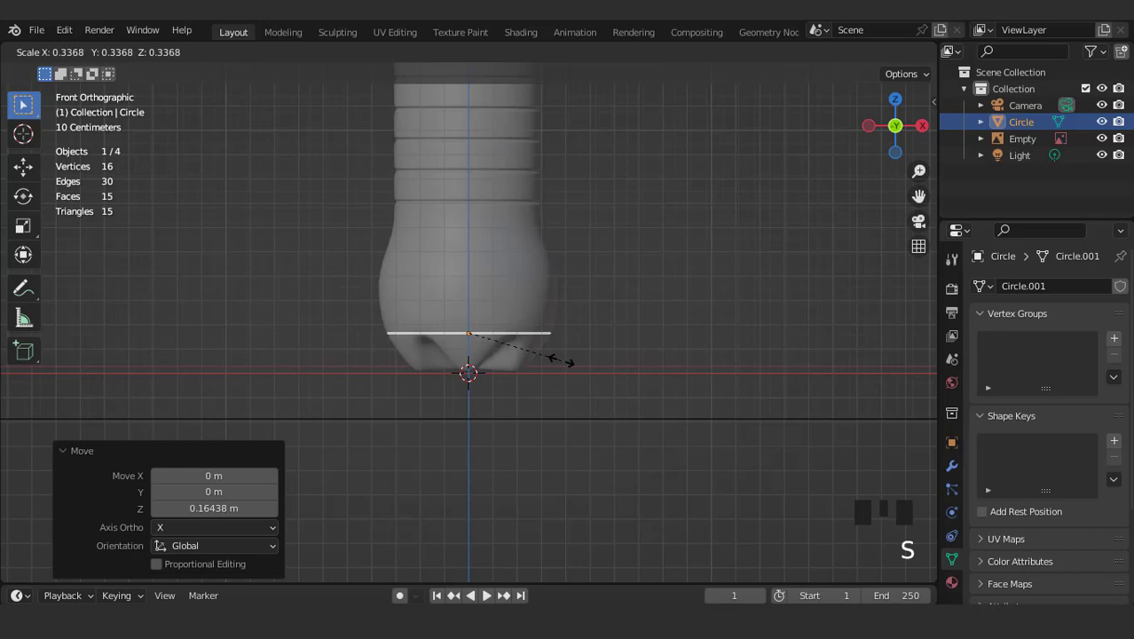
pyautogui.click(565, 353)
# - In Edit Mode with vertex selection, scale the whole circle by about 1.005 to meet the reference bottle's outline
pyautogui.scroll(4, 567, 351)
pyautogui.press('Tab')
pyautogui.scroll(2, 567, 351)
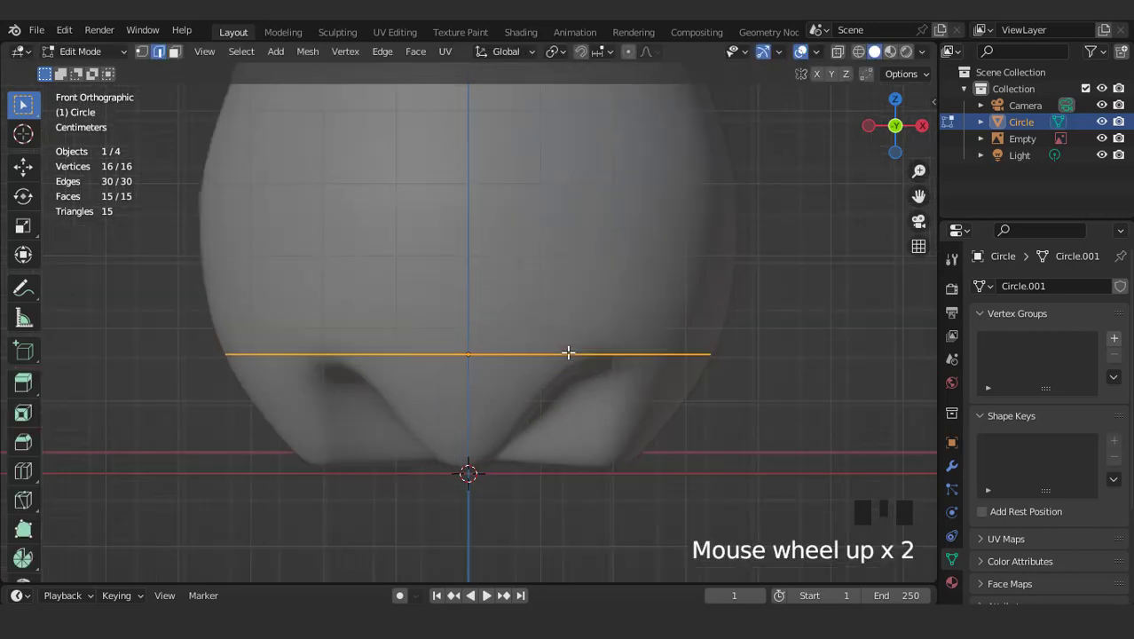
pyautogui.press('1')
pyautogui.press('s')
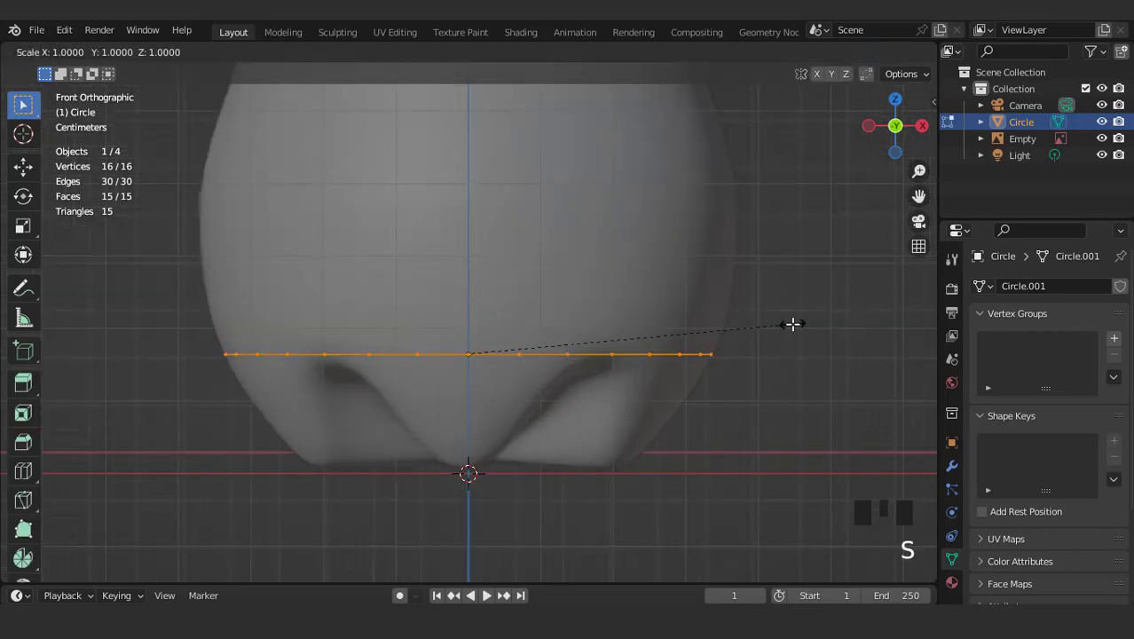
pyautogui.click(793, 324)
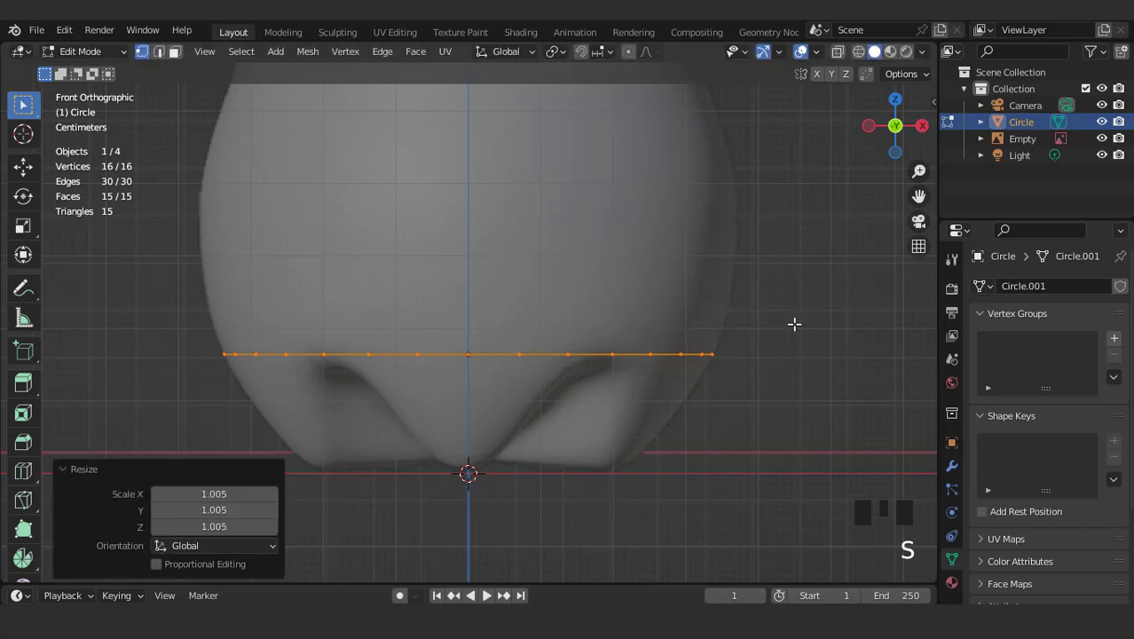
# - Extrude the circle up about 0.086 m and scale the new ring to about 1.08 to follow the bottle's lower bulge
pyautogui.press('e')
pyautogui.click(801, 261)
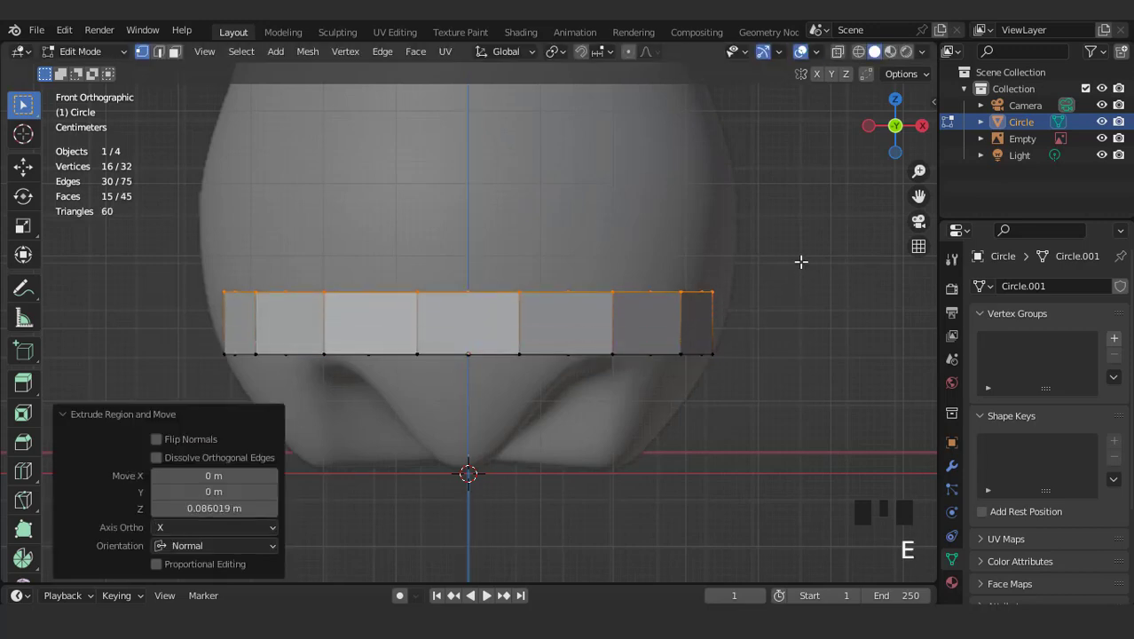
pyautogui.press('s')
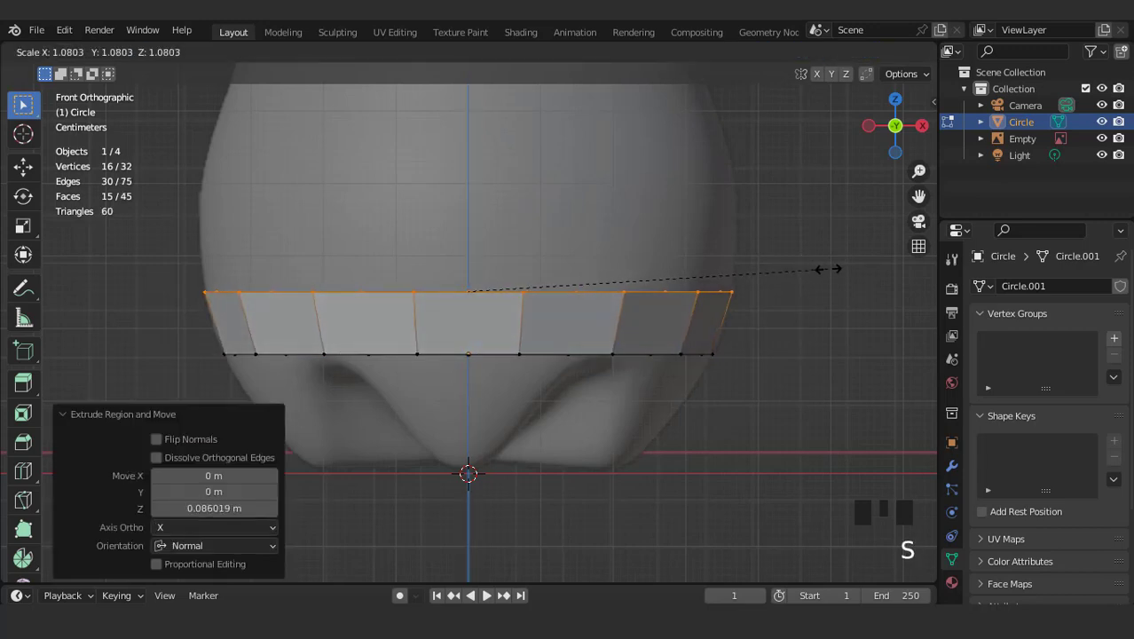
pyautogui.click(828, 269)
# - Extrude the top ring up about 0.094 m and scale it to about 1.02 at the widest part of the lower bulge
pyautogui.scroll(-2, 769, 297)
pyautogui.keyDown('shift'); pyautogui.moveTo(769, 296); pyautogui.dragTo(686, 342, button='middle'); pyautogui.keyUp('shift')
pyautogui.scroll(1, 707, 338)
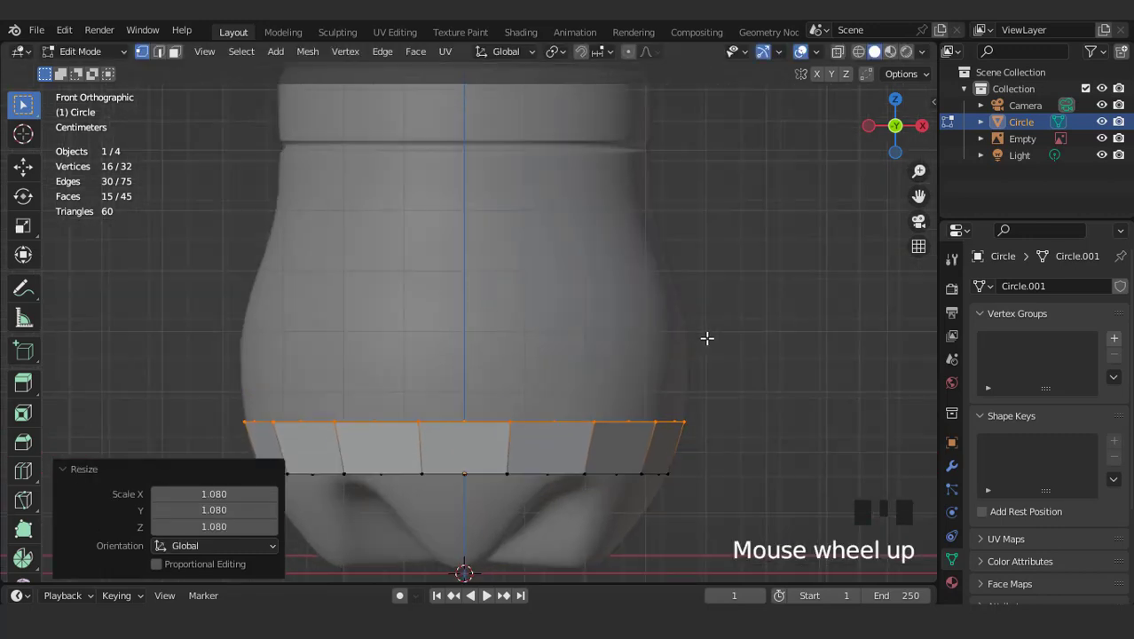
pyautogui.press('e')
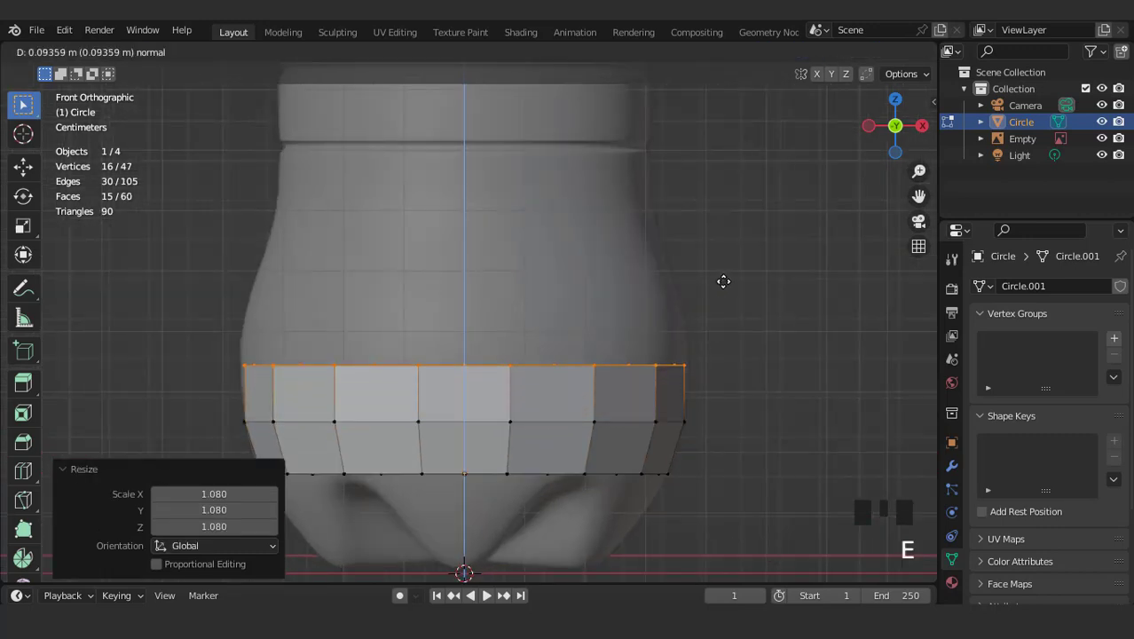
pyautogui.click(724, 281)
pyautogui.press('s')
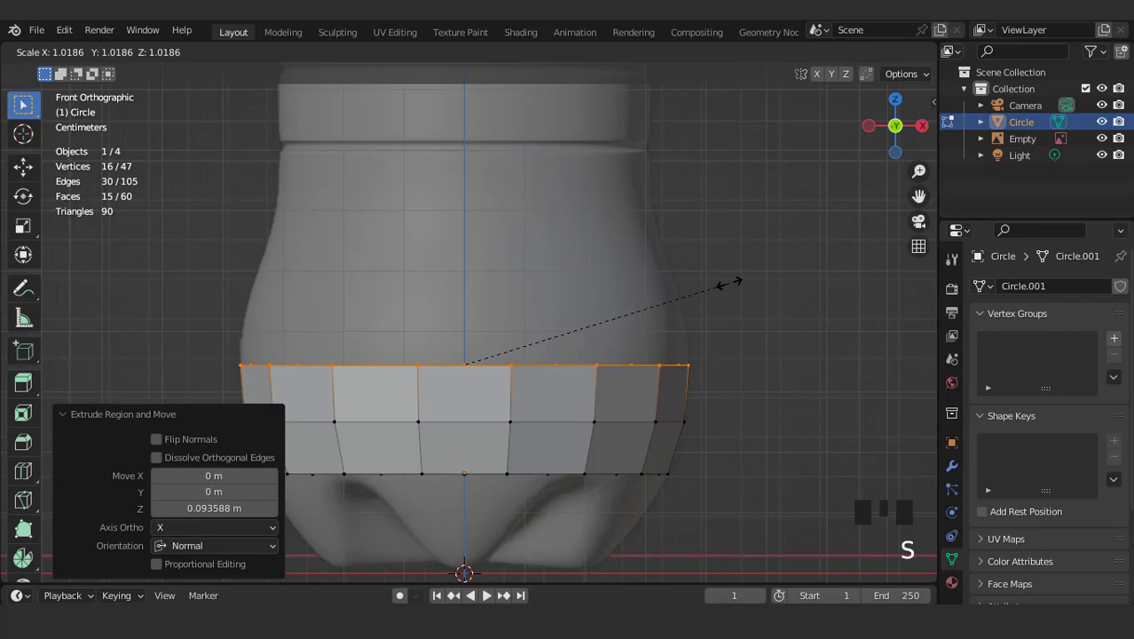
pyautogui.click(729, 282)
# - Extrude the top ring up about 0.091 m and scale it to 0.985 to start narrowing the lower bulge
pyautogui.press('e')
pyautogui.click(734, 228)
pyautogui.press('s')
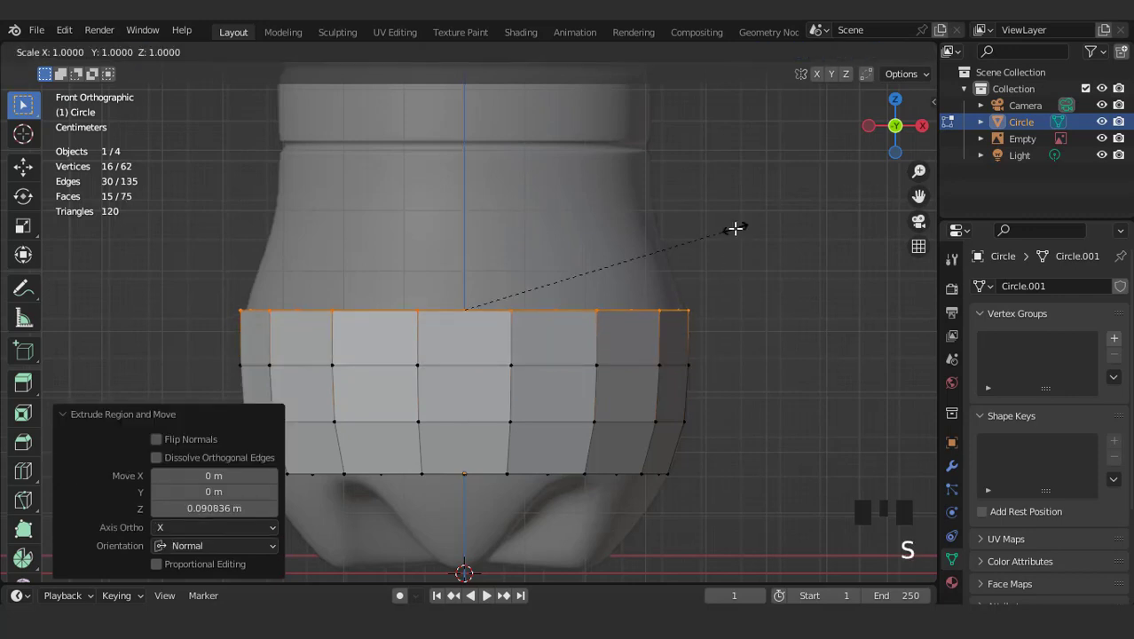
pyautogui.click(728, 224)
# - Extrude the top ring up about 0.105 m and scale it to 0.905 to follow the bottle's taper above the bulge
pyautogui.press('e')
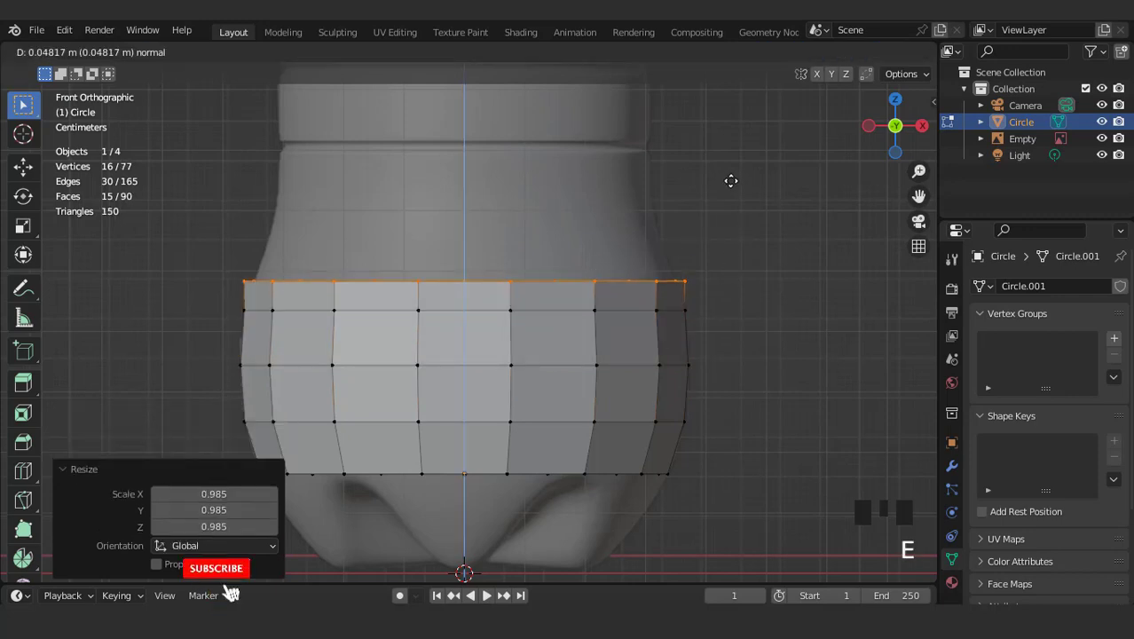
pyautogui.click(737, 160)
pyautogui.press('s')
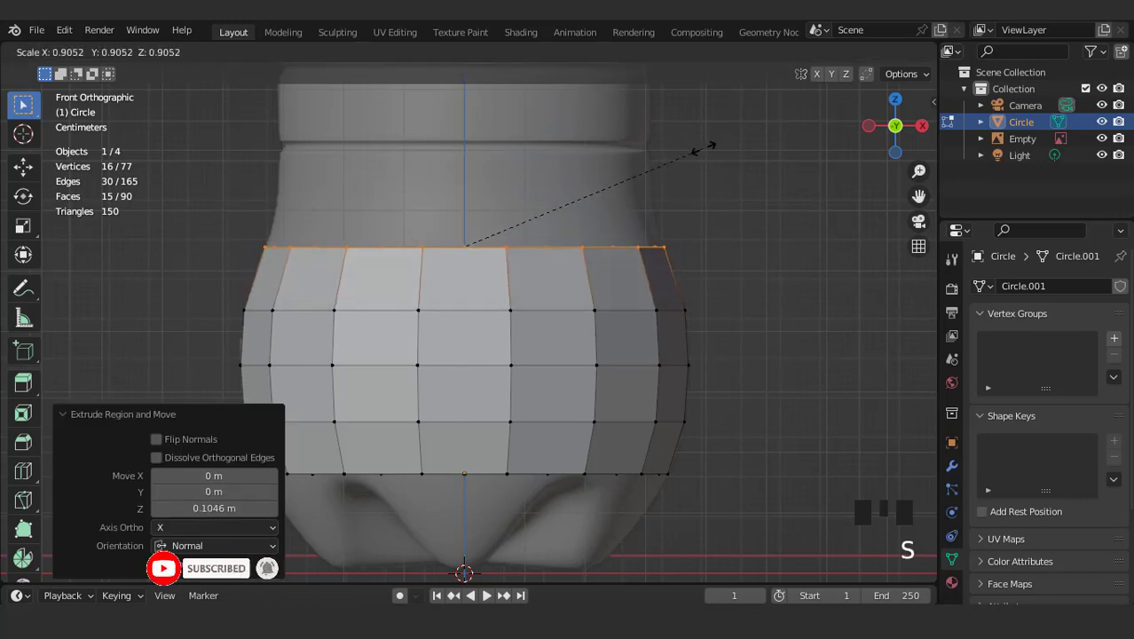
pyautogui.click(702, 148)
# - Extrude the top ring up about 0.074 m and scale it to 0.934 to match the width of the bottle's grooved section
pyautogui.press('e')
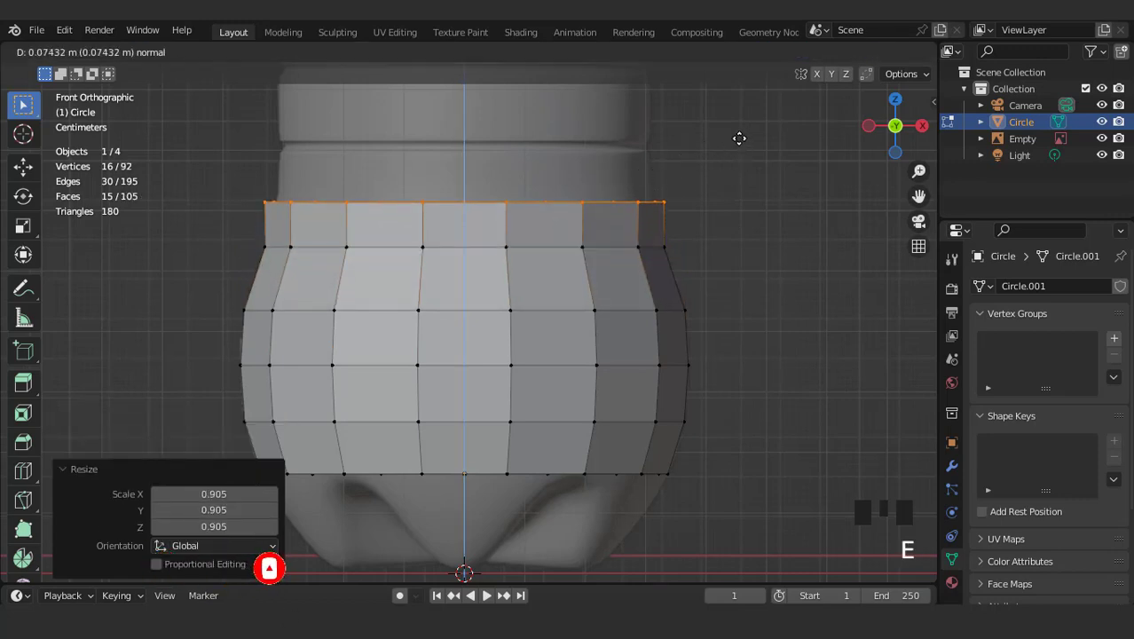
pyautogui.click(739, 138)
pyautogui.press('s')
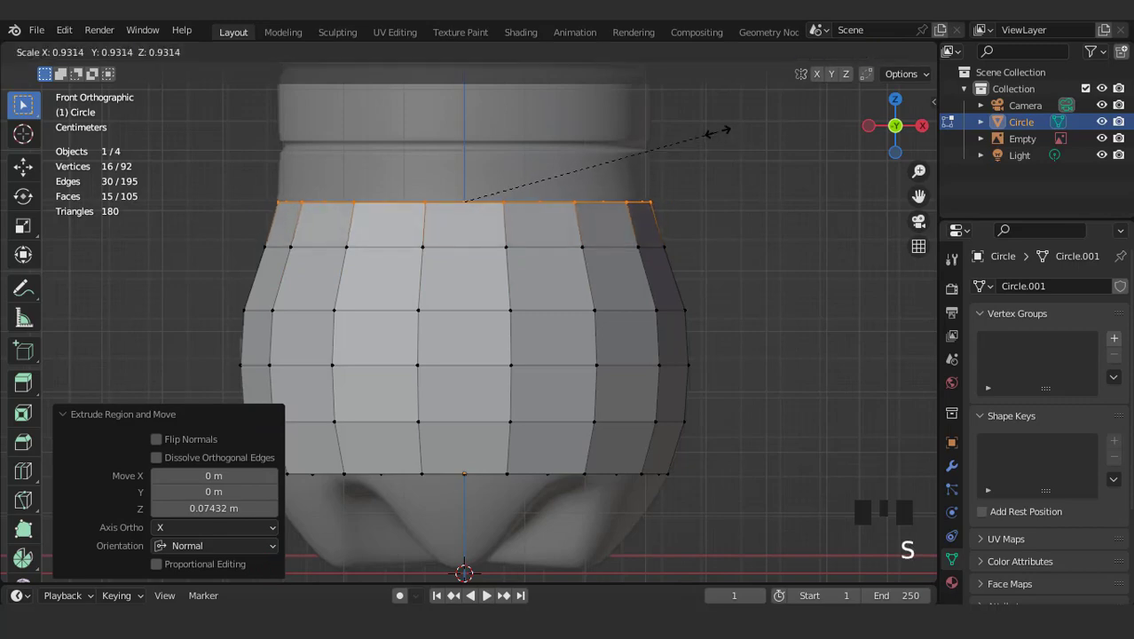
pyautogui.click(718, 132)
# - Extrude the top ring about 0.70 m up past the grooved section, turn on X-ray, and lower the ring about 0.008 m
pyautogui.scroll(-6, 730, 301)
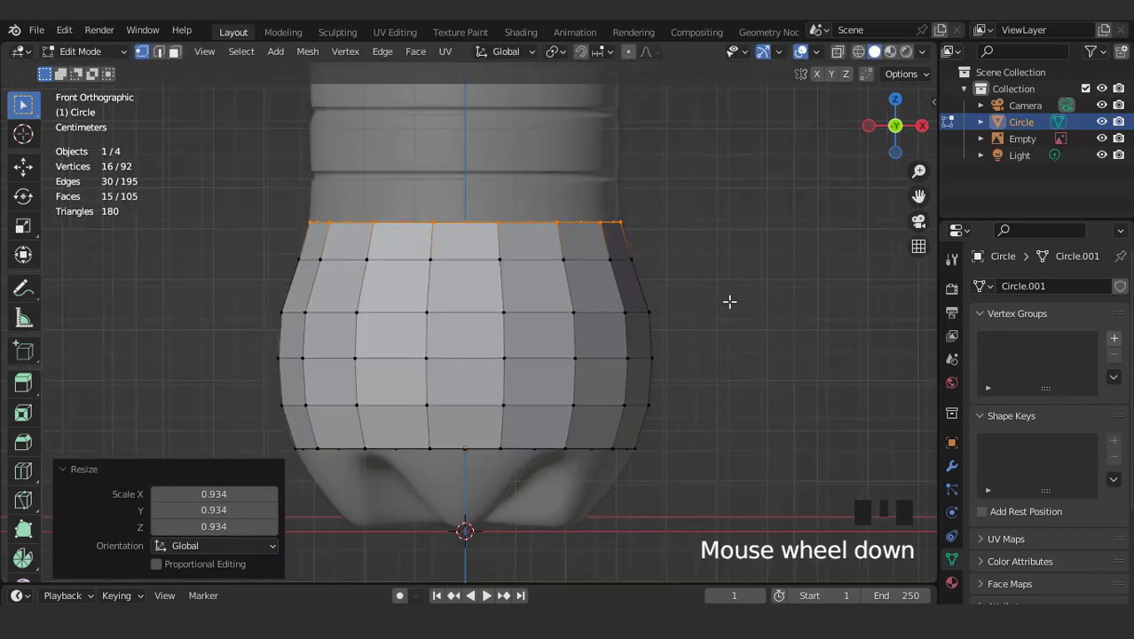
pyautogui.keyDown('shift'); pyautogui.moveTo(729, 302); pyautogui.dragTo(651, 362, button='middle'); pyautogui.keyUp('shift')
pyautogui.scroll(2, 650, 361)
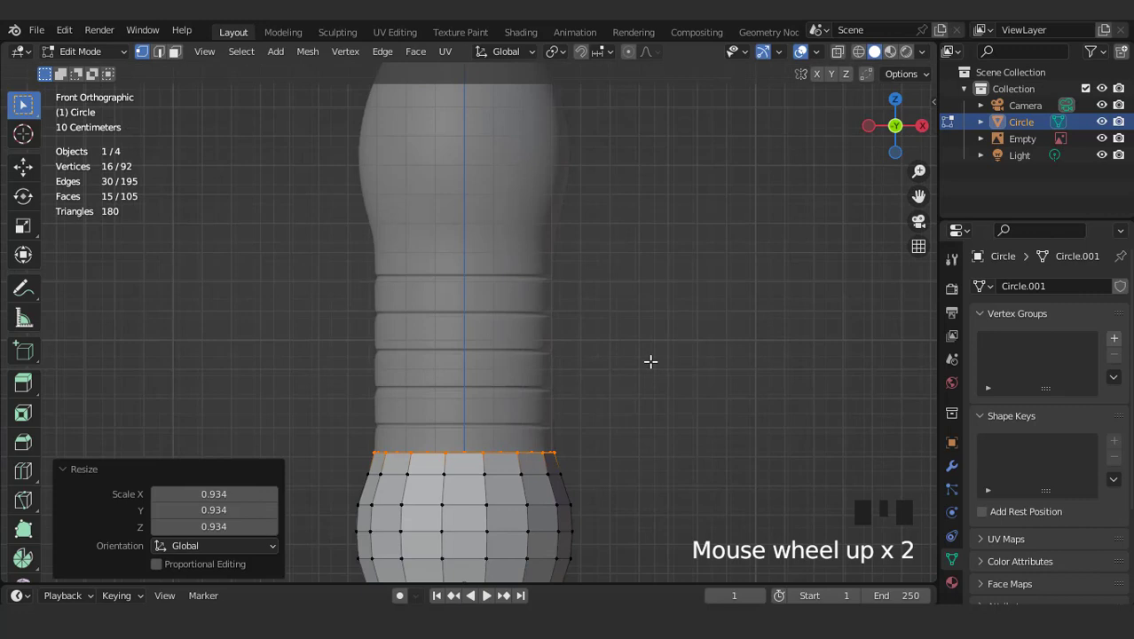
pyautogui.press('e')
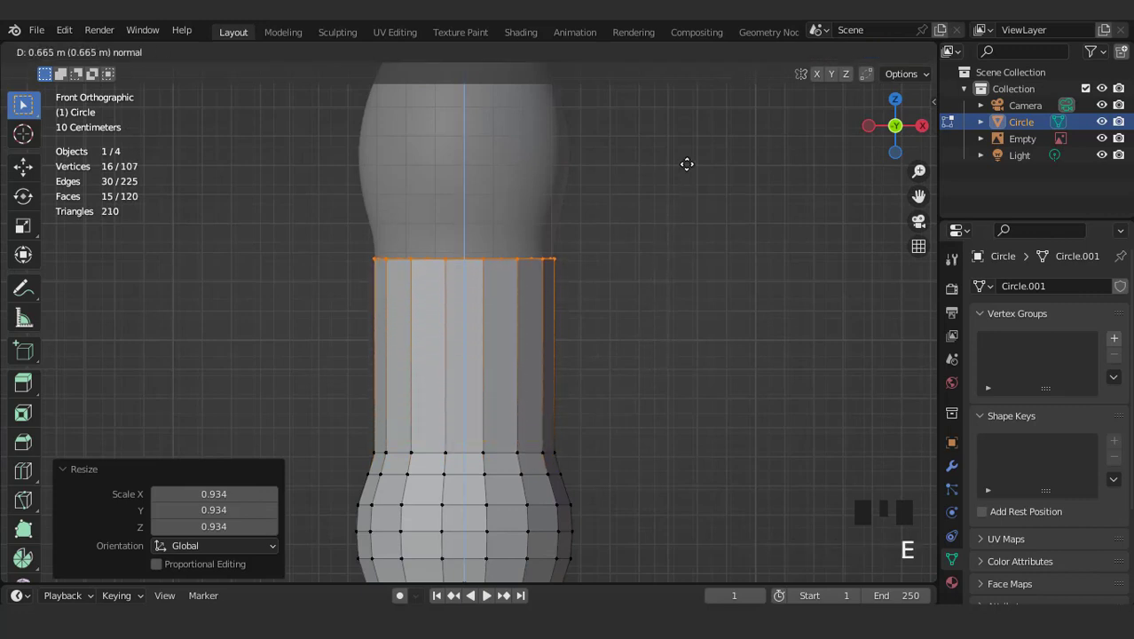
pyautogui.click(689, 158)
pyautogui.click(837, 53)
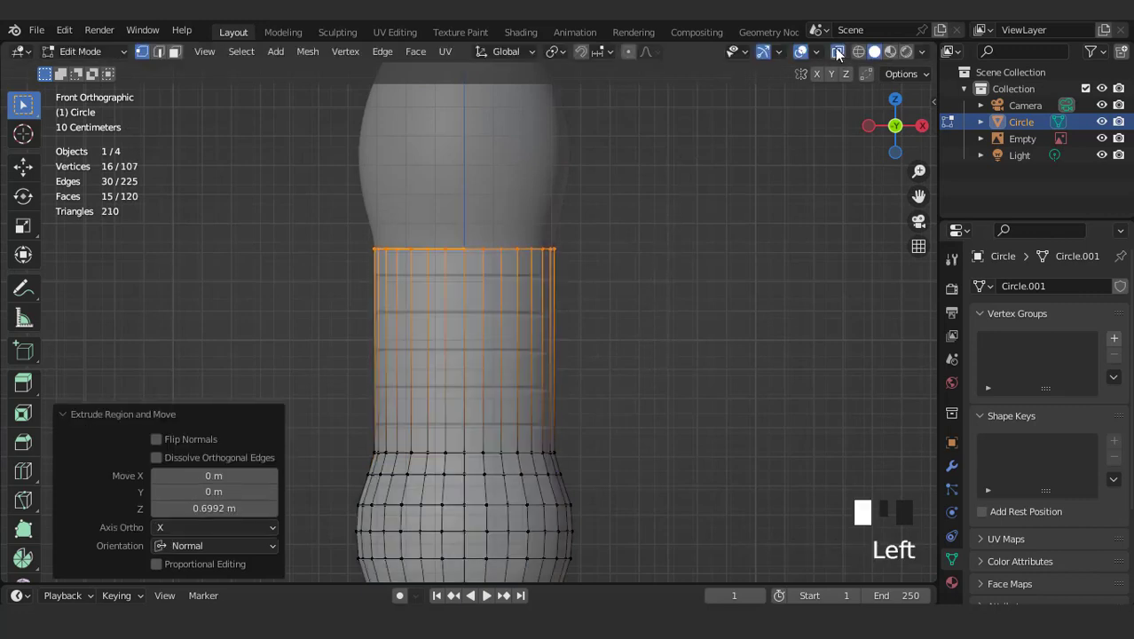
pyautogui.scroll(2, 605, 268)
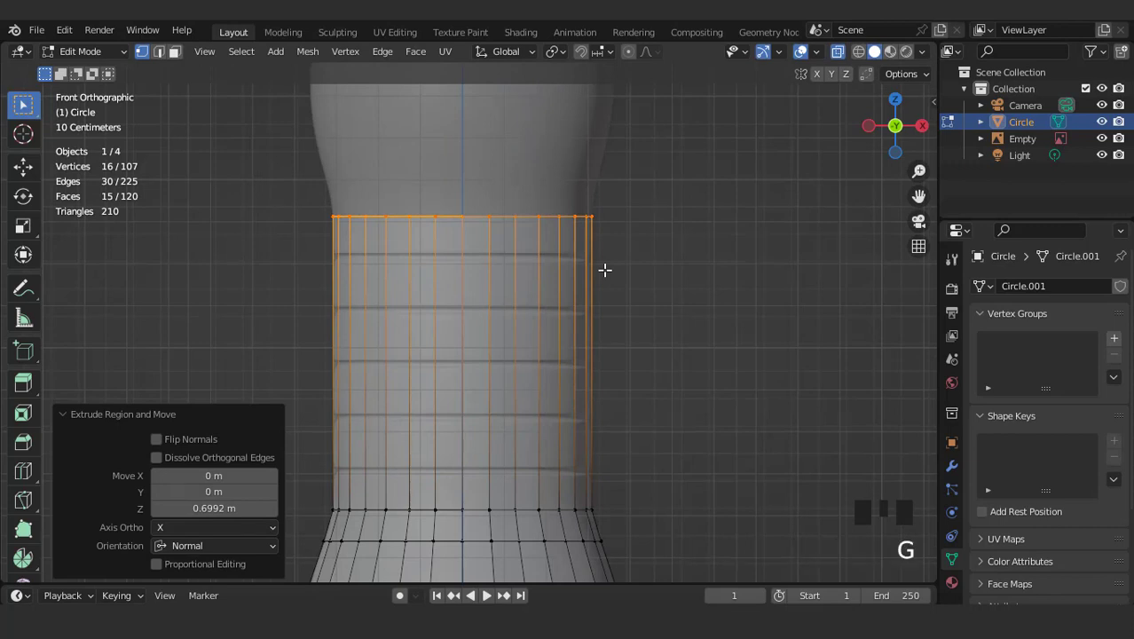
pyautogui.press('g')
pyautogui.click(605, 274)
# - Extrude the top ring up about 0.093 m above the grooved section and scale it to 1.035
pyautogui.press('e')
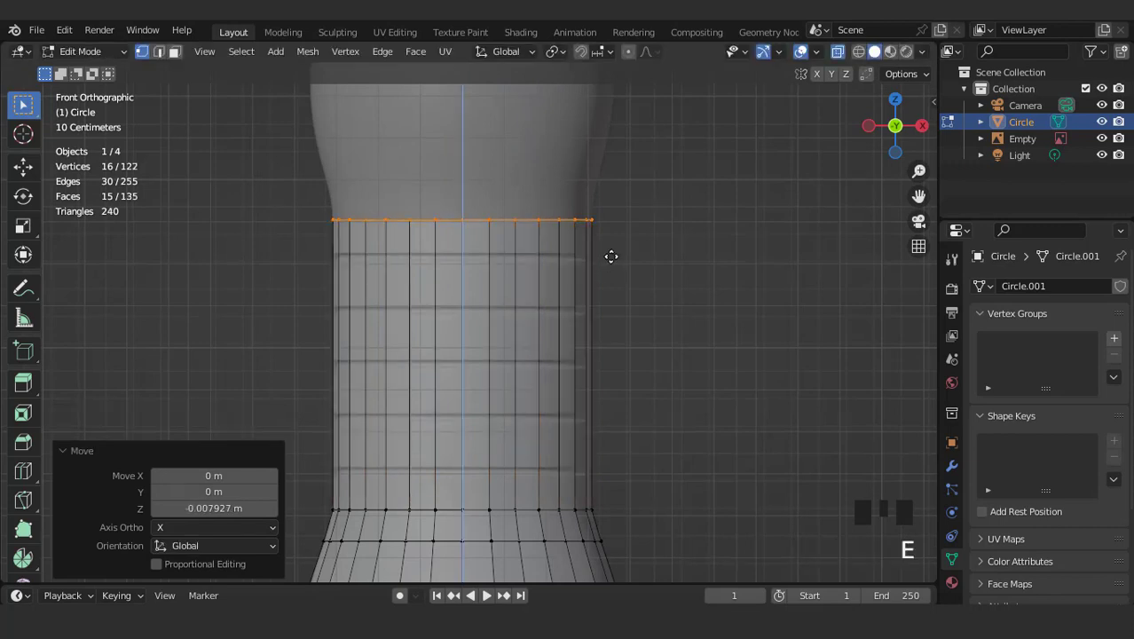
pyautogui.click(610, 234)
pyautogui.press('s')
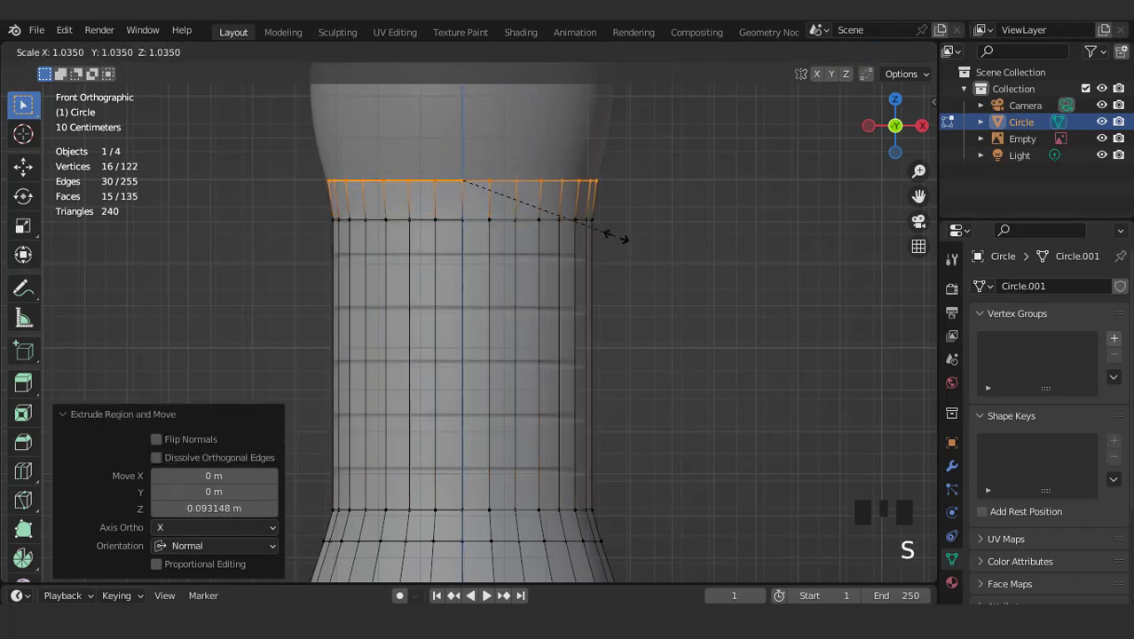
pyautogui.click(620, 273)
# - Extrude the top ring up about 0.147 m and scale it to 1.117 to follow the widening upper body
pyautogui.scroll(-2, 585, 202)
pyautogui.keyDown('shift'); pyautogui.moveTo(585, 202); pyautogui.dragTo(589, 373, button='middle'); pyautogui.keyUp('shift')
pyautogui.scroll(2, 589, 373)
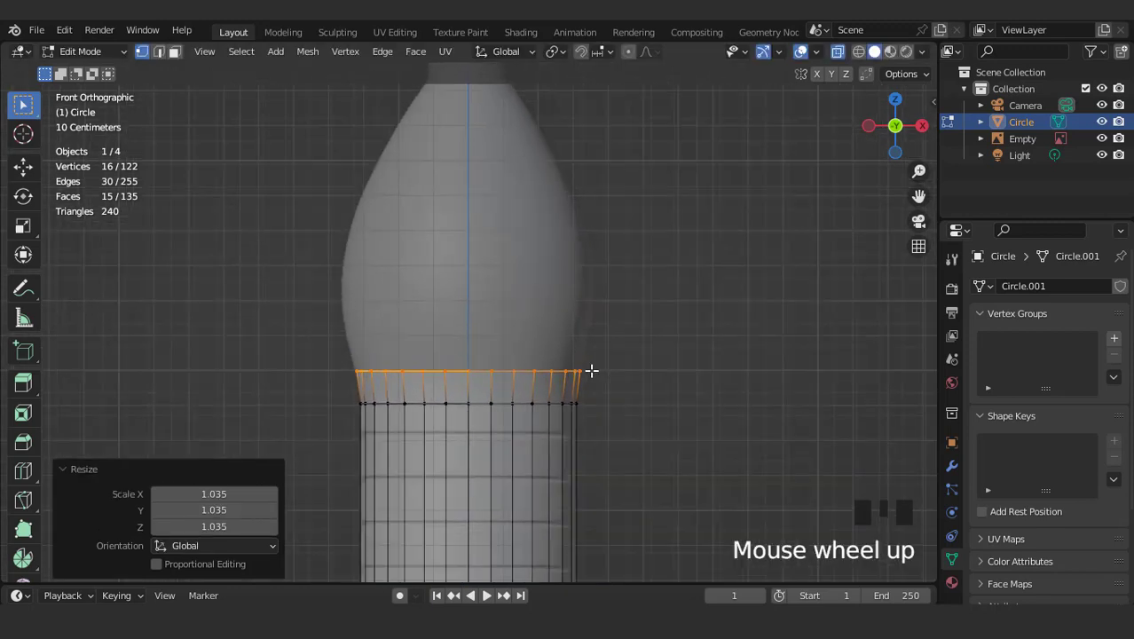
pyautogui.press('e')
pyautogui.click(598, 320)
pyautogui.press('s')
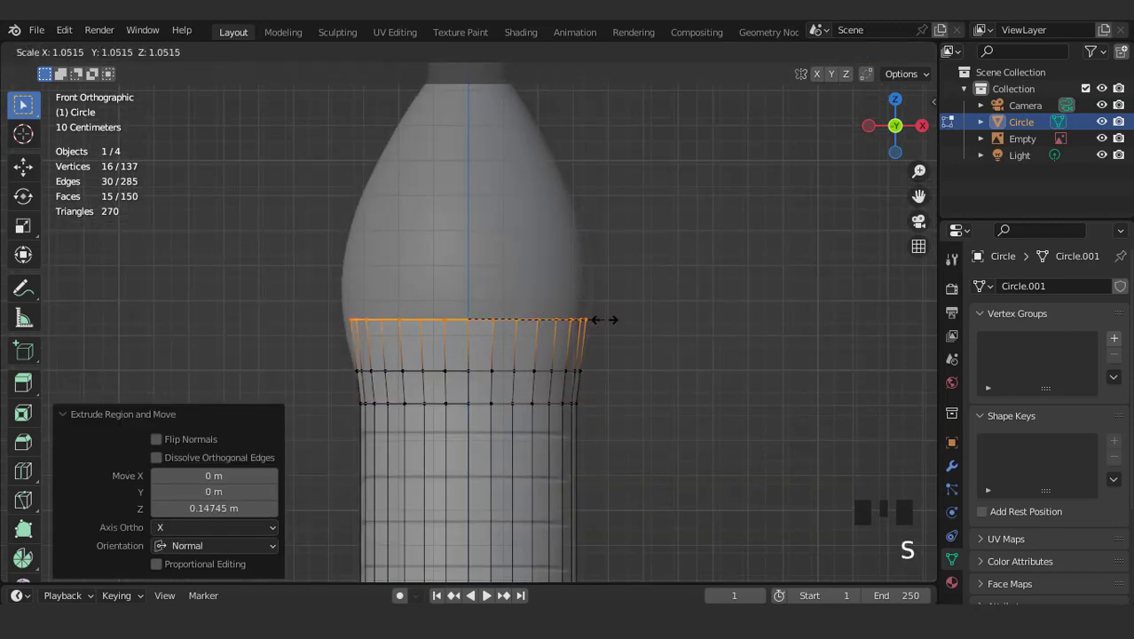
pyautogui.click(612, 327)
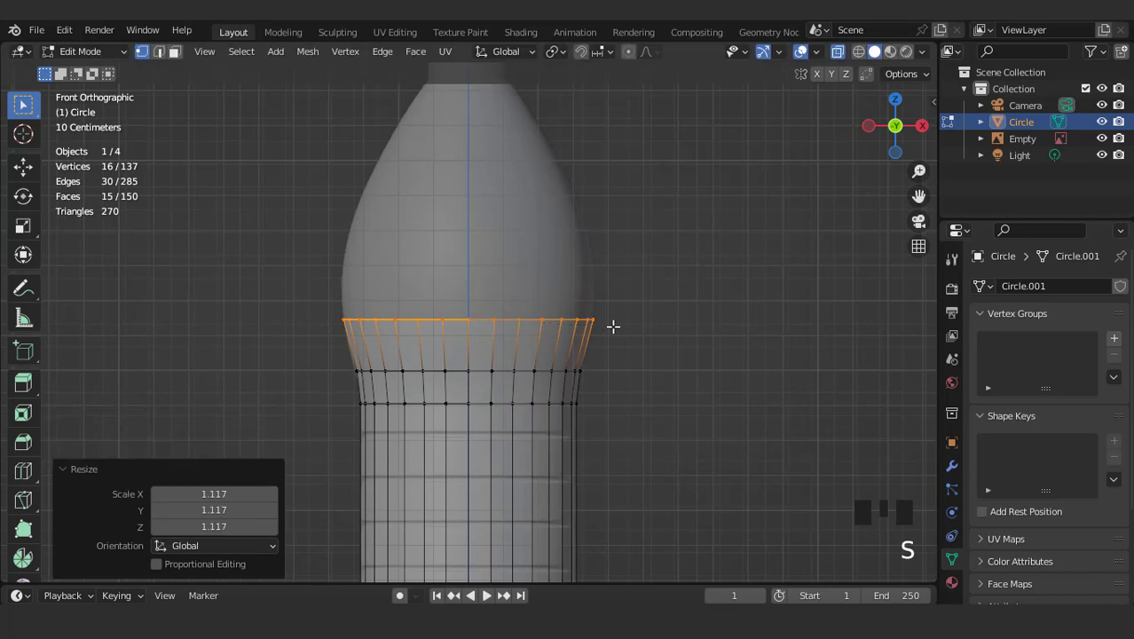
# - Extrude the top ring up about 0.1 m and scale it to 1.012 at the widest part of the upper body
pyautogui.scroll(1, 611, 337)
pyautogui.press('e')
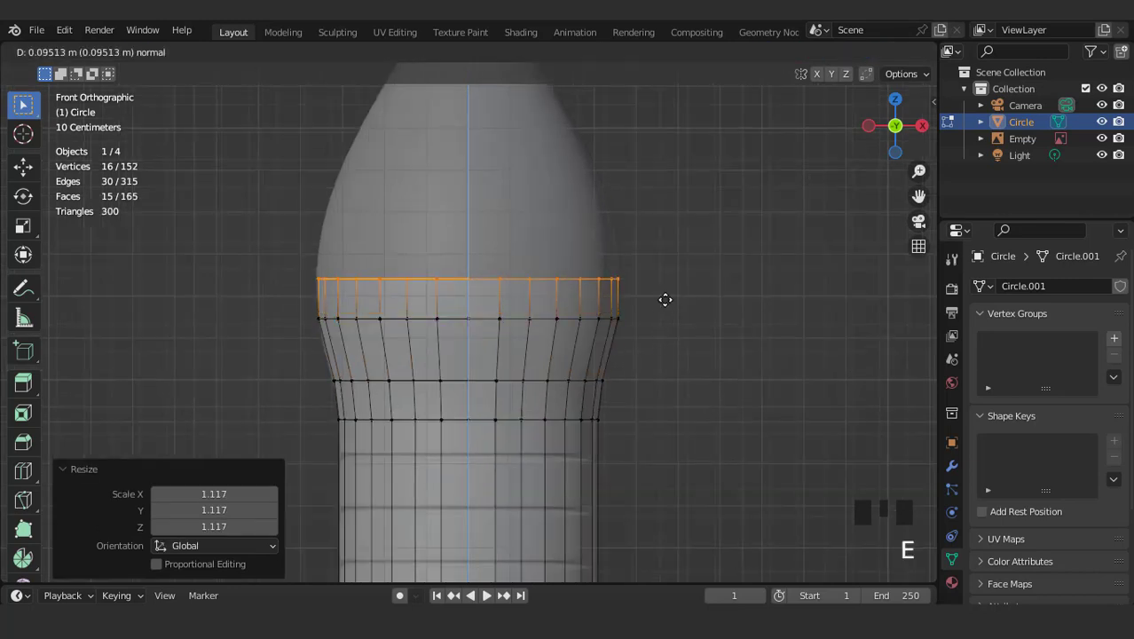
pyautogui.click(664, 295)
pyautogui.press('s')
pyautogui.click(667, 295)
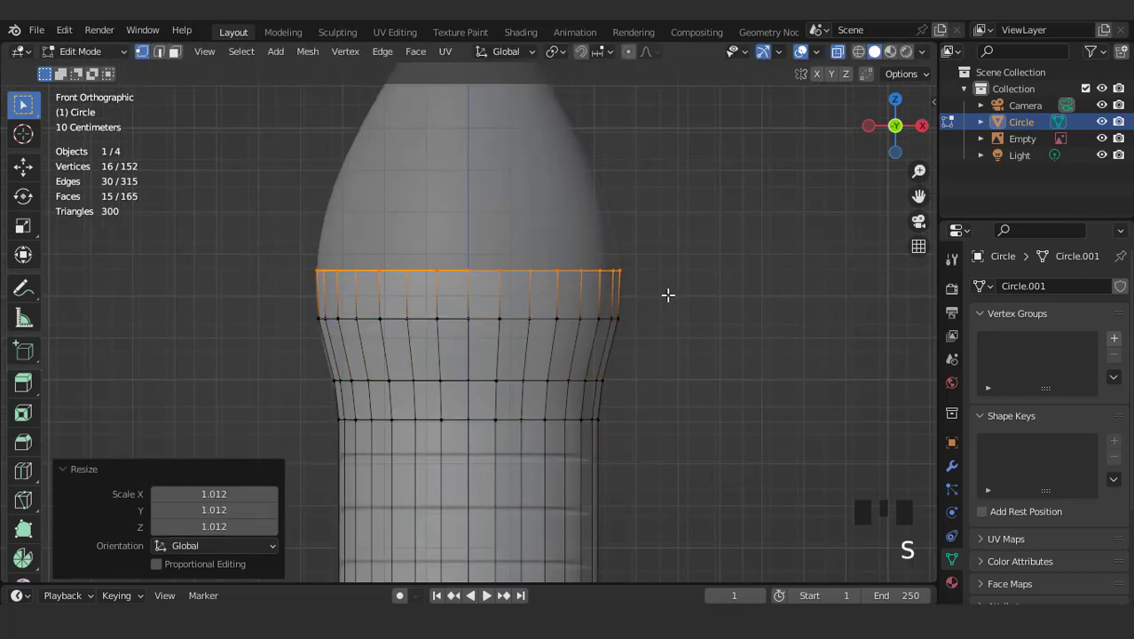
# - Extrude the top ring up about 0.141 m and scale it to 0.948 to begin the taper towards the bottle's neck
pyautogui.press('e')
pyautogui.click(683, 235)
pyautogui.press('s')
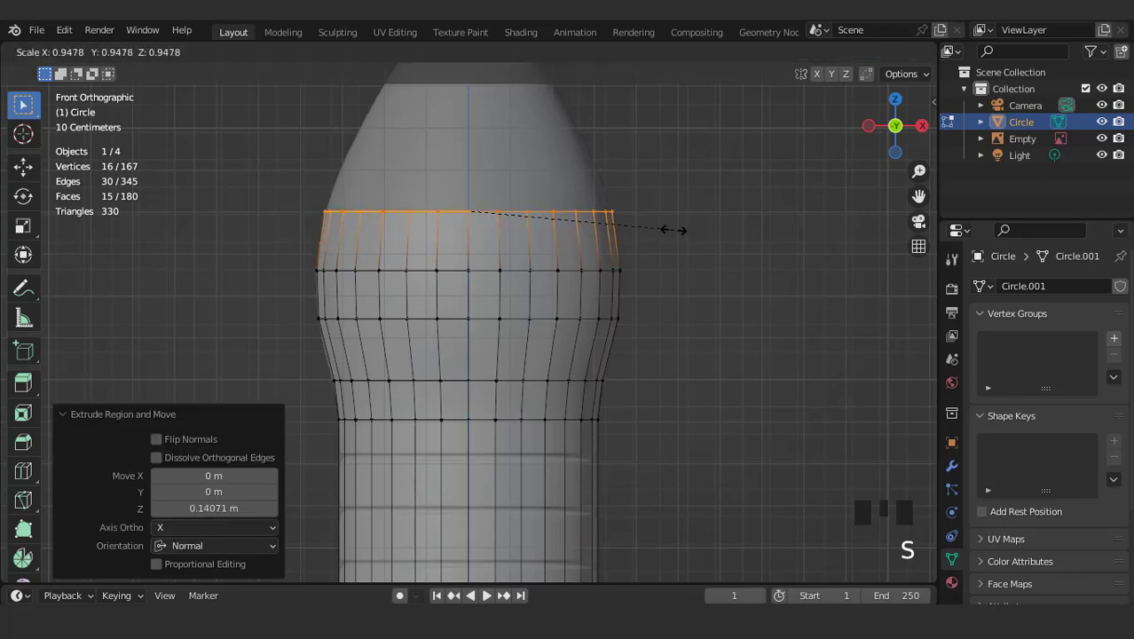
pyautogui.click(675, 230)
pyautogui.scroll(-2, 633, 308)
pyautogui.keyDown('shift'); pyautogui.moveTo(633, 309); pyautogui.dragTo(594, 337, button='middle'); pyautogui.keyUp('shift')
pyautogui.scroll(2, 595, 353)
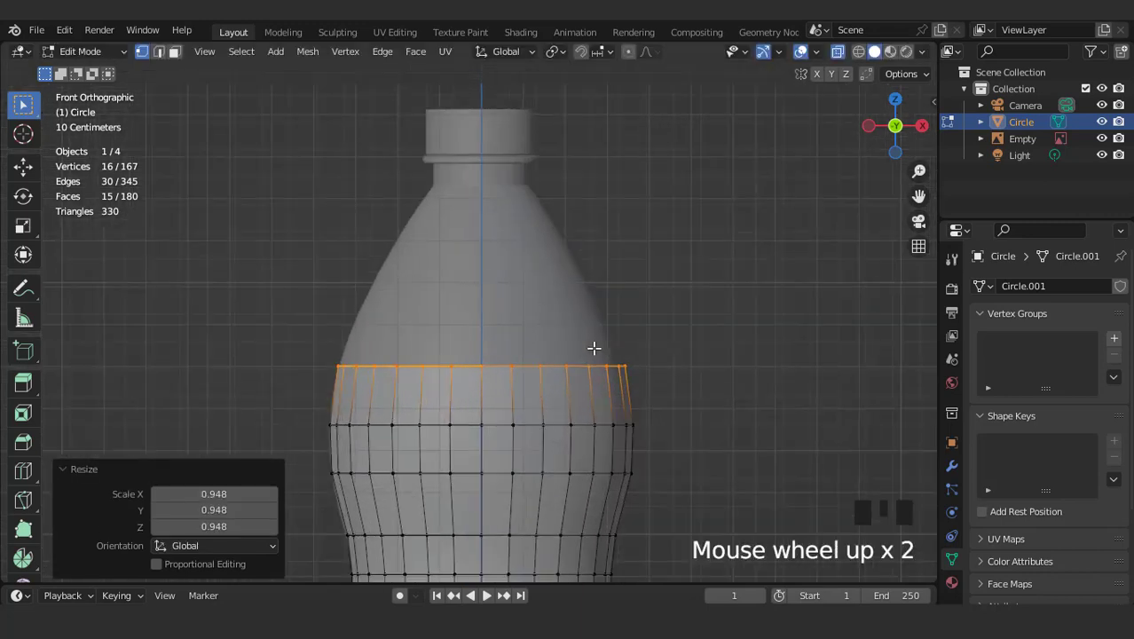
# - Extrude the top ring up about 0.161 m and scale it to 0.803 to follow the shoulder's taper
pyautogui.press('e')
pyautogui.click(613, 281)
pyautogui.press('s')
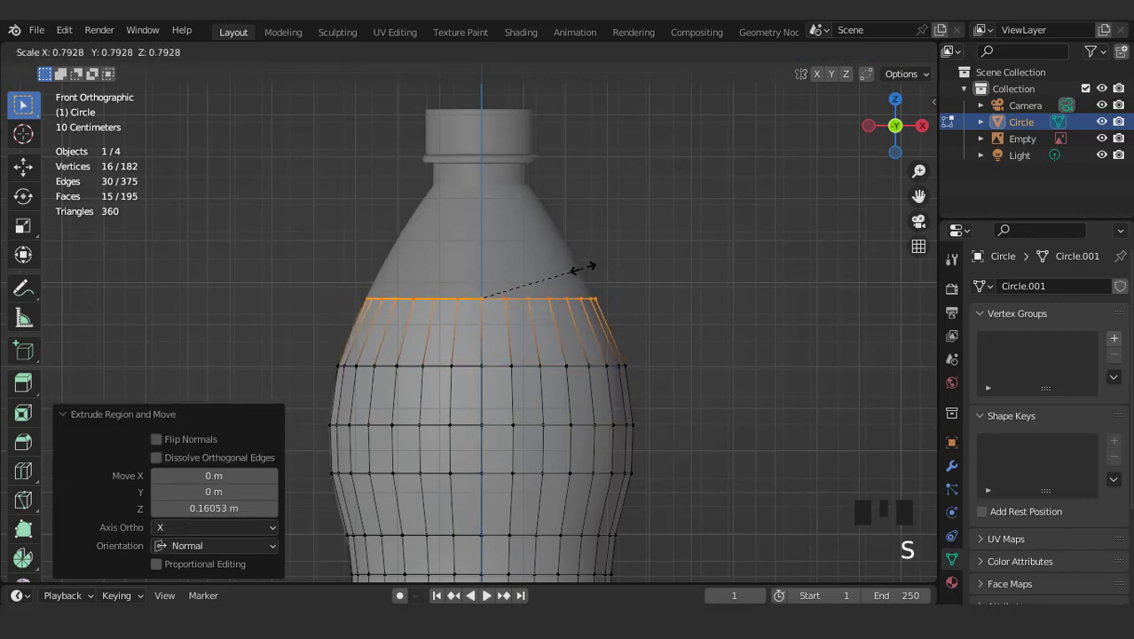
pyautogui.click(593, 320)
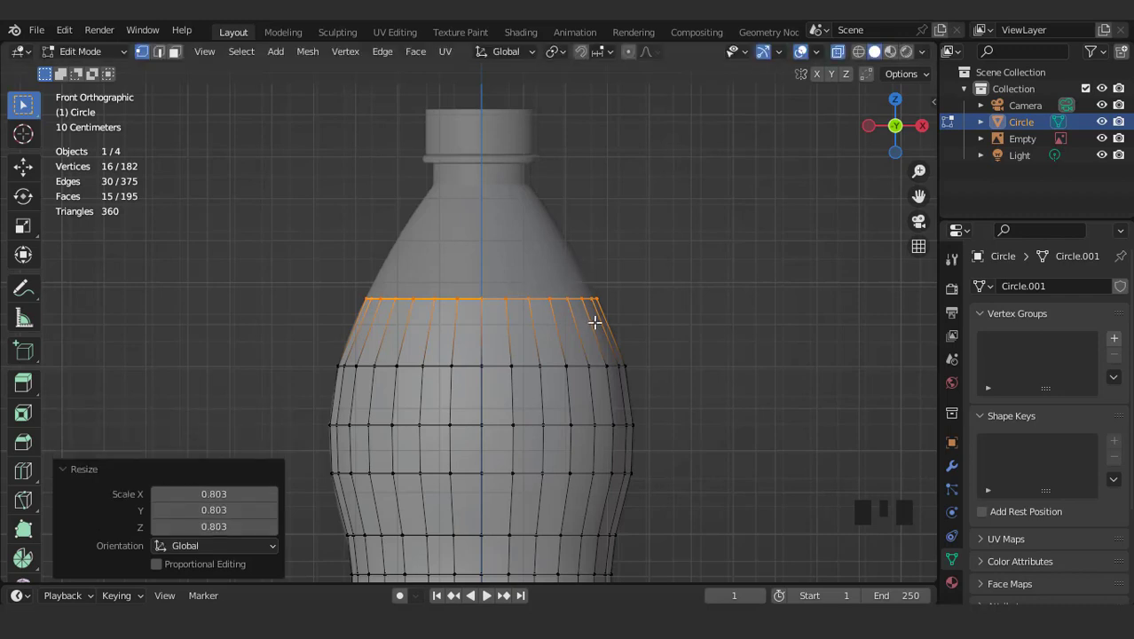
# - Extrude the top ring up about 0.15 m and scale it to 0.715 along the narrowing shoulder outline
pyautogui.scroll(2, 608, 336)
pyautogui.press('e')
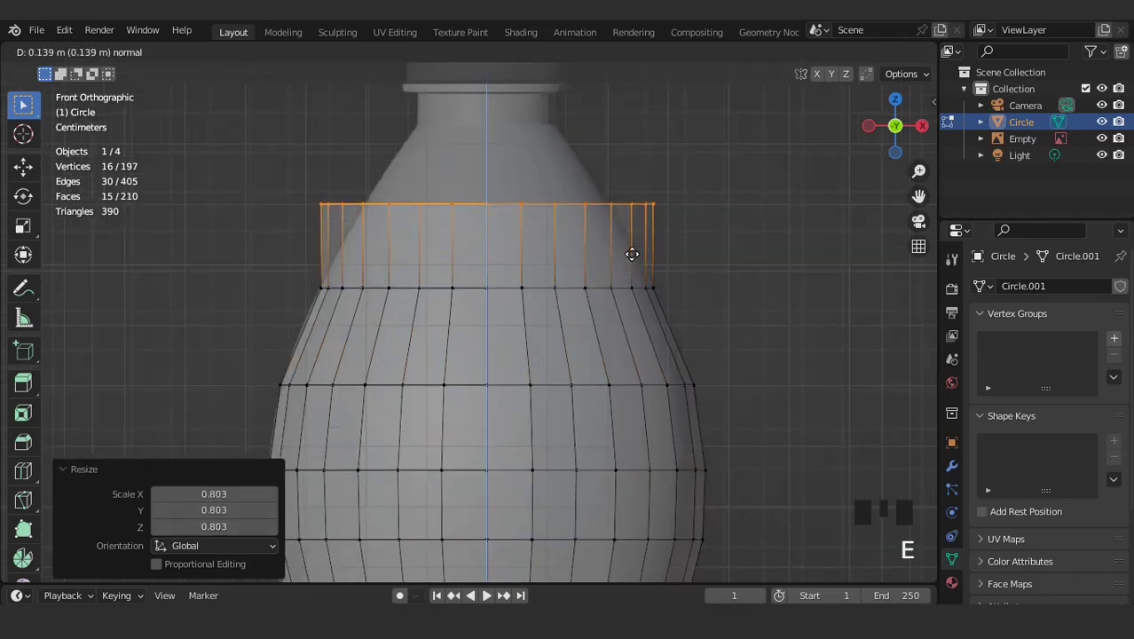
pyautogui.click(632, 250)
pyautogui.press('s')
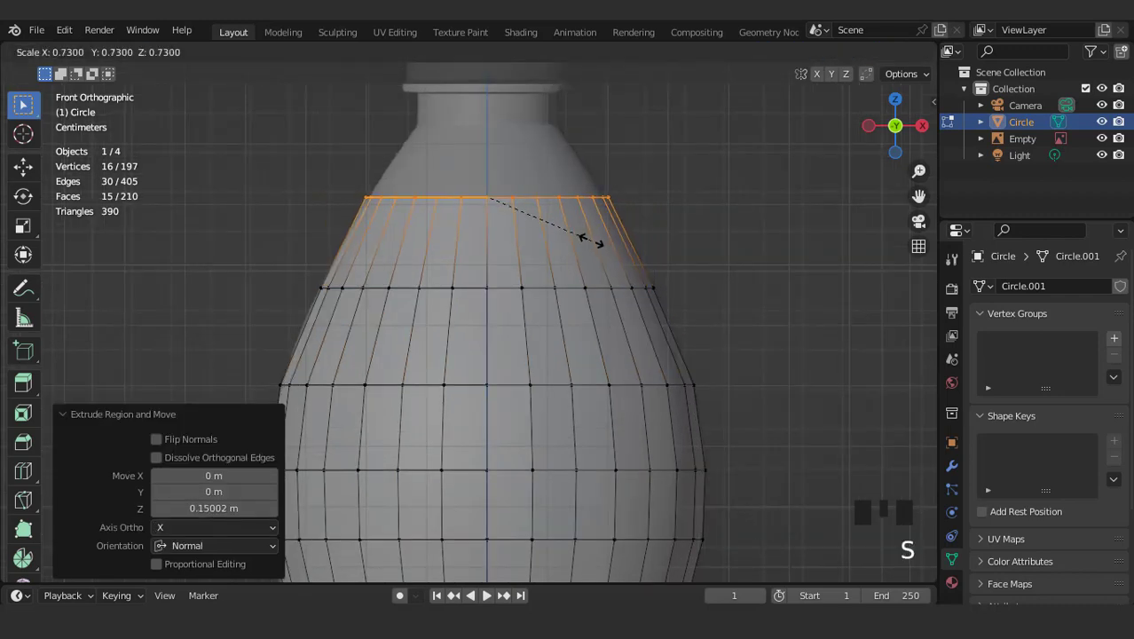
pyautogui.click(587, 240)
# - Extrude the top ring up about 0.122 m and scale it to 0.594 to meet the base of the neck
pyautogui.press('e')
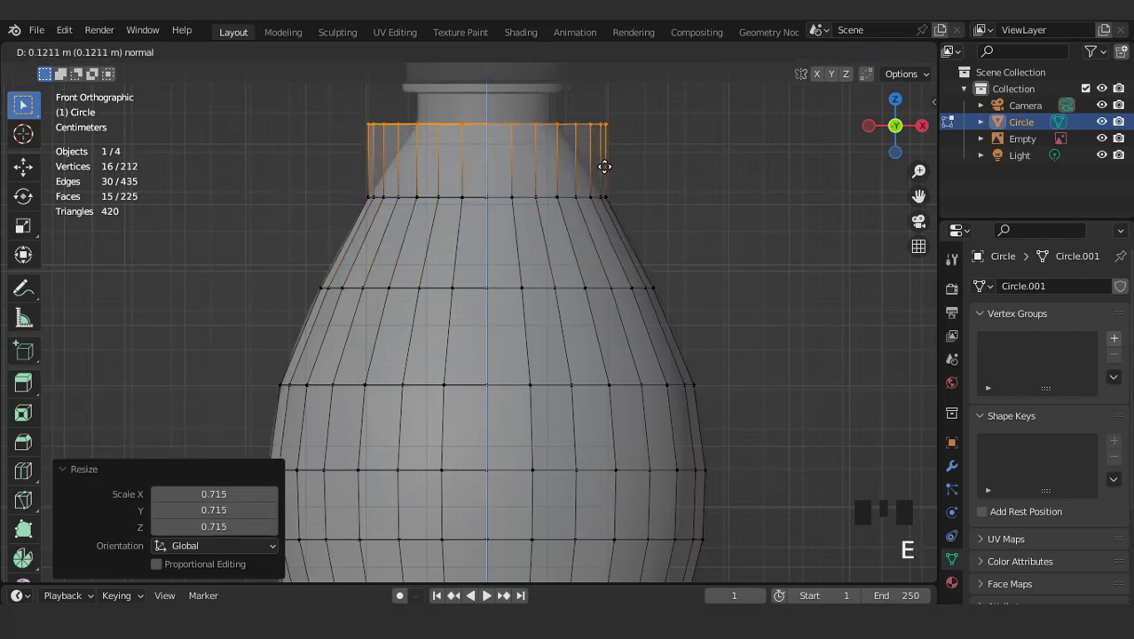
pyautogui.click(607, 168)
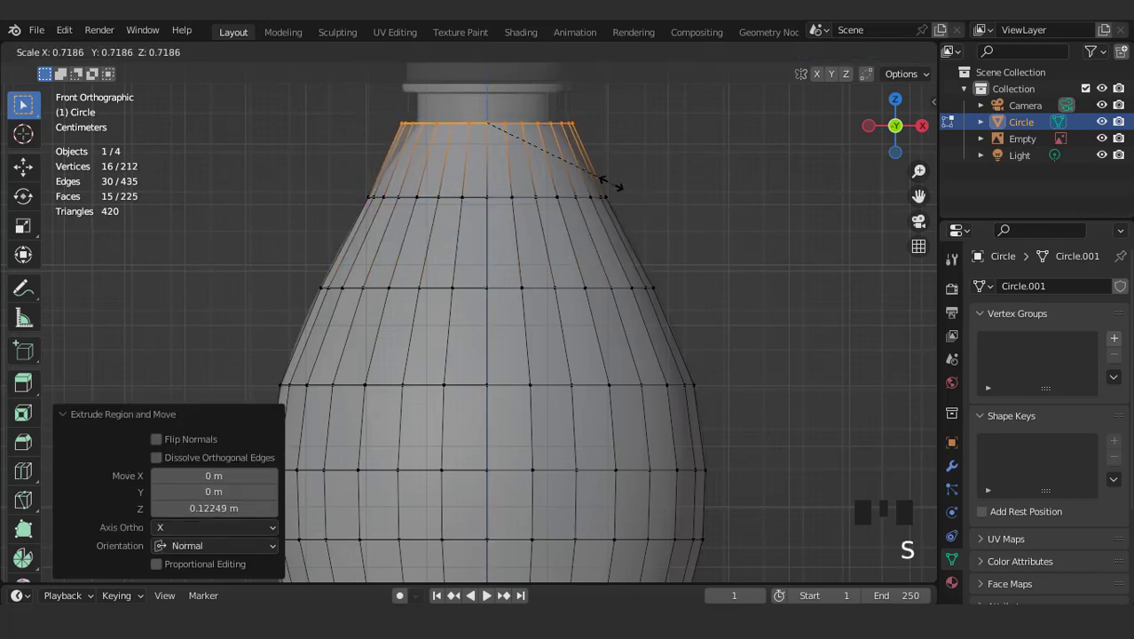
pyautogui.click(593, 177)
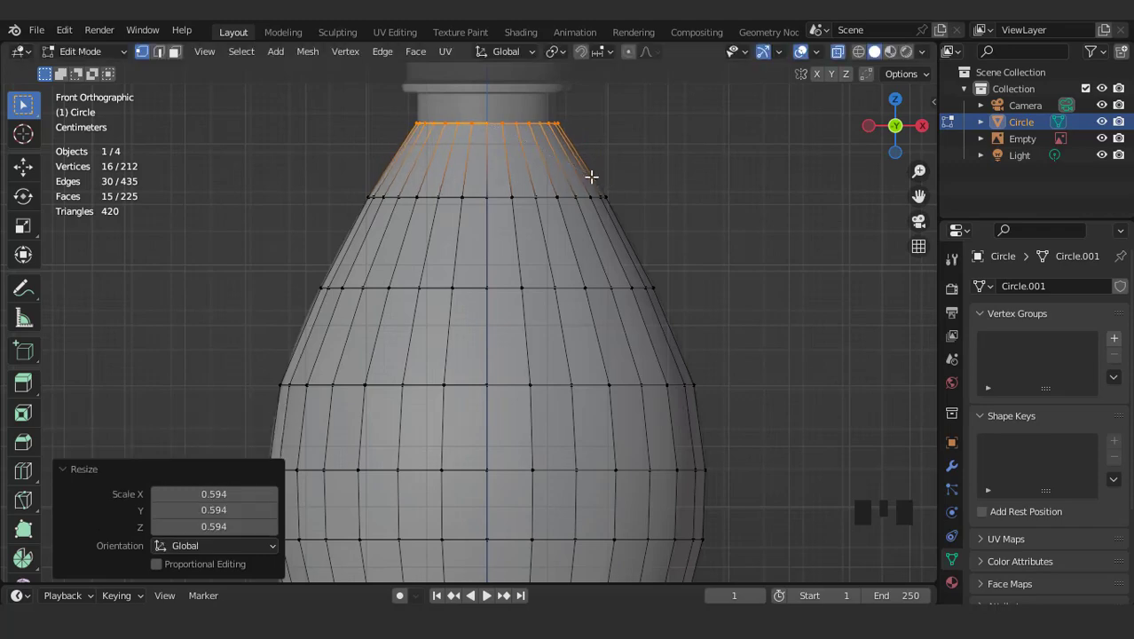
# - Extrude the top ring straight up about 0.051 m to form the short neck below the collar
pyautogui.scroll(-2, 625, 249)
pyautogui.keyDown('shift'); pyautogui.moveTo(626, 249); pyautogui.dragTo(562, 370, button='middle'); pyautogui.keyUp('shift')
pyautogui.scroll(2, 558, 366)
pyautogui.scroll(2, 558, 366)
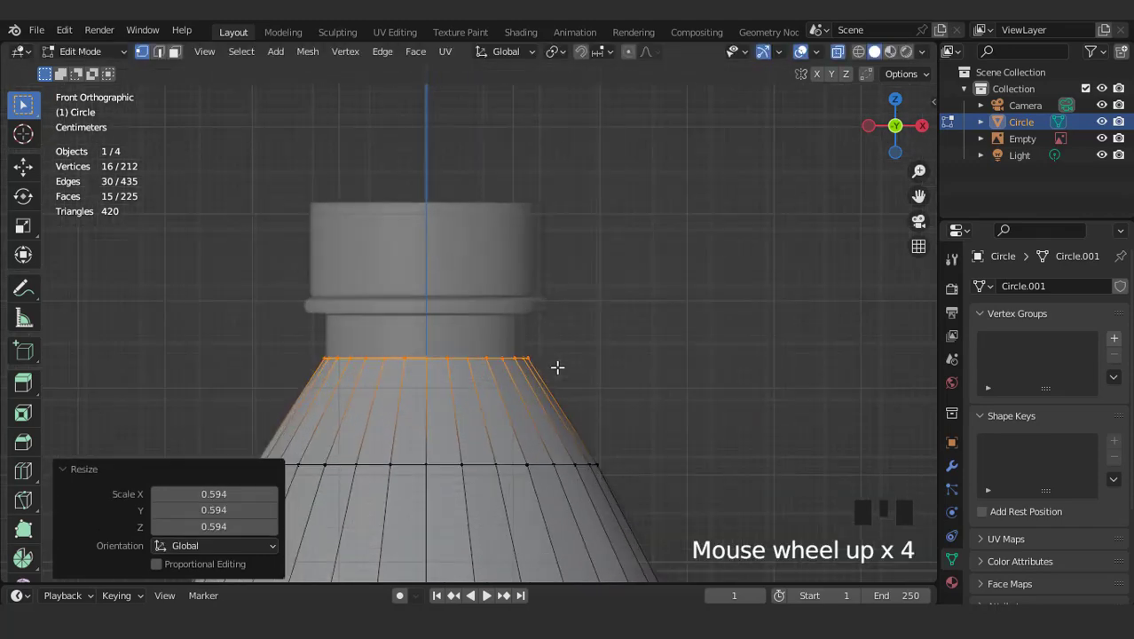
pyautogui.press('e')
pyautogui.click(573, 323)
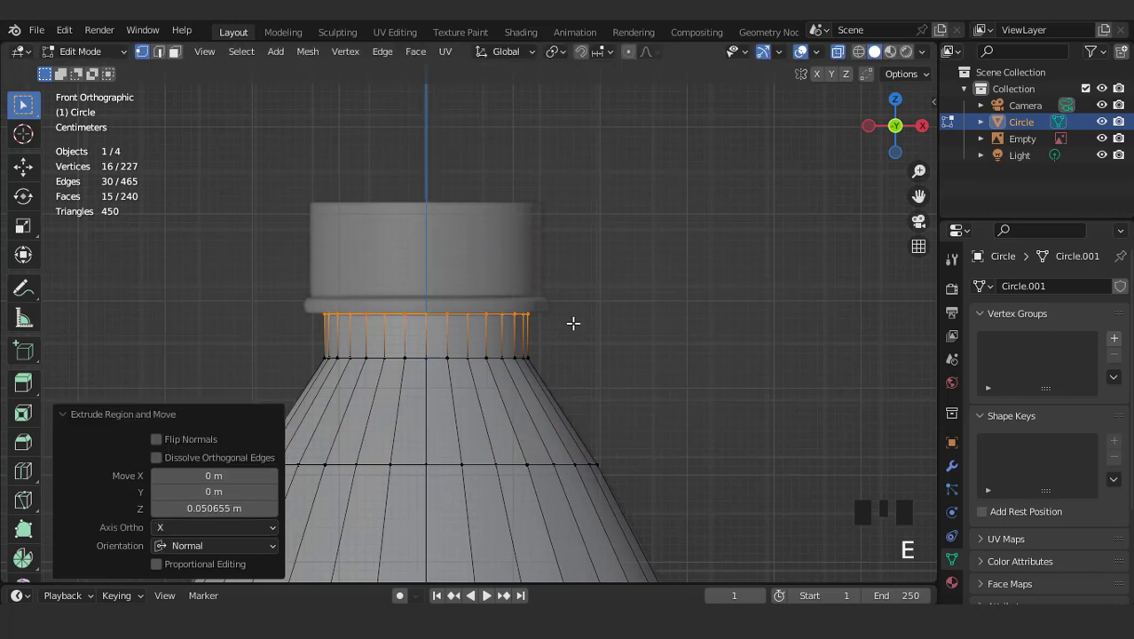
# - Extrude the neck ring in place, scale it out to about 1.17, and extrude it up about 0.016 m to form the collar
pyautogui.press('e')
pyautogui.rightClick(572, 322)
pyautogui.press('s')
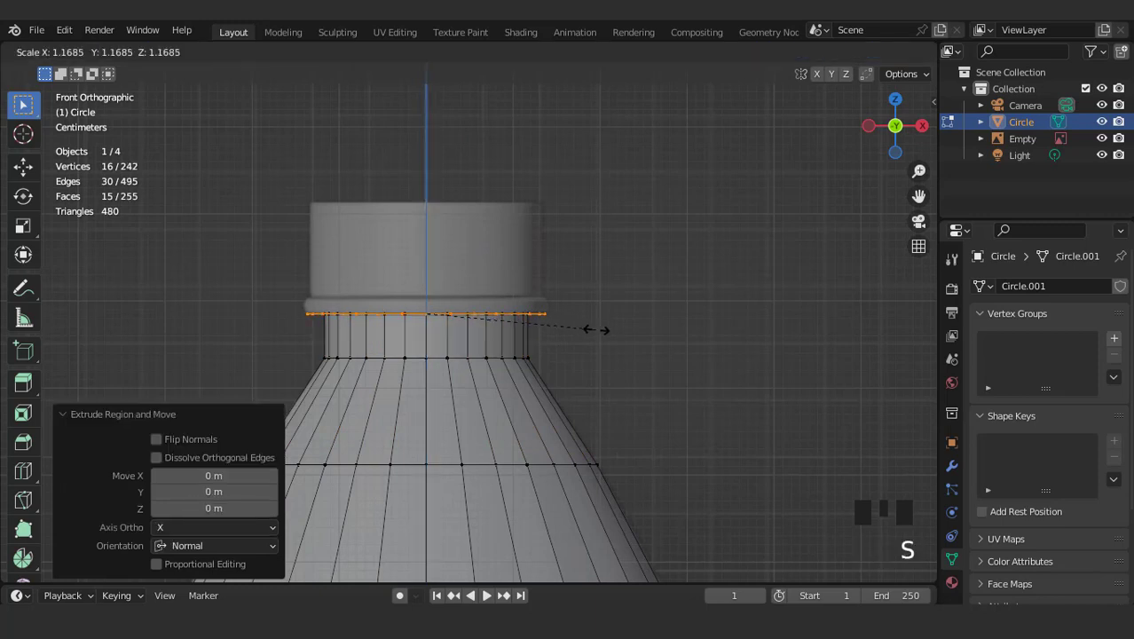
pyautogui.click(596, 330)
pyautogui.press('e')
pyautogui.click(600, 315)
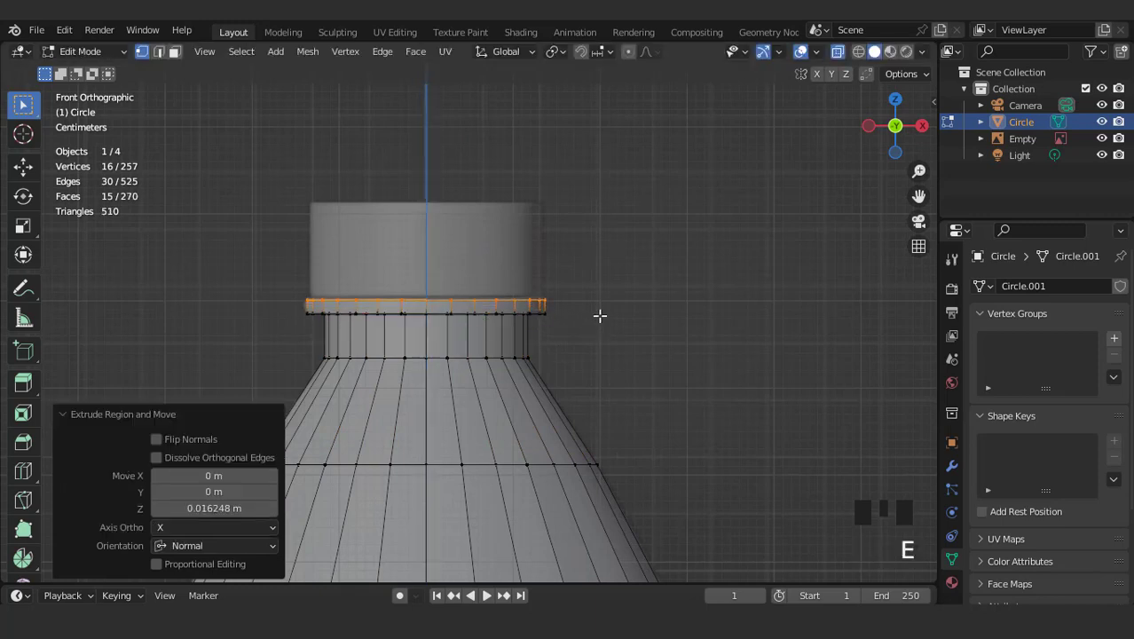
# - Extrude the collar's top in place, scale it to 0.858, and extrude it up about 0.107 m to form the bottle mouth
pyautogui.press('e')
pyautogui.rightClick(600, 315)
pyautogui.press('s')
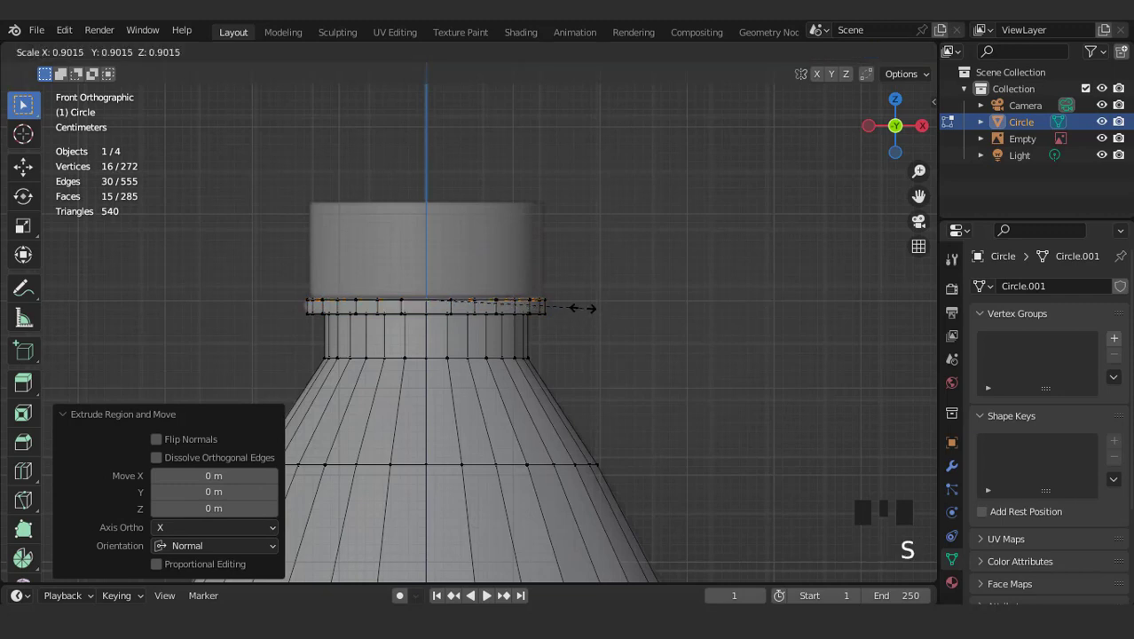
pyautogui.click(575, 306)
pyautogui.press('e')
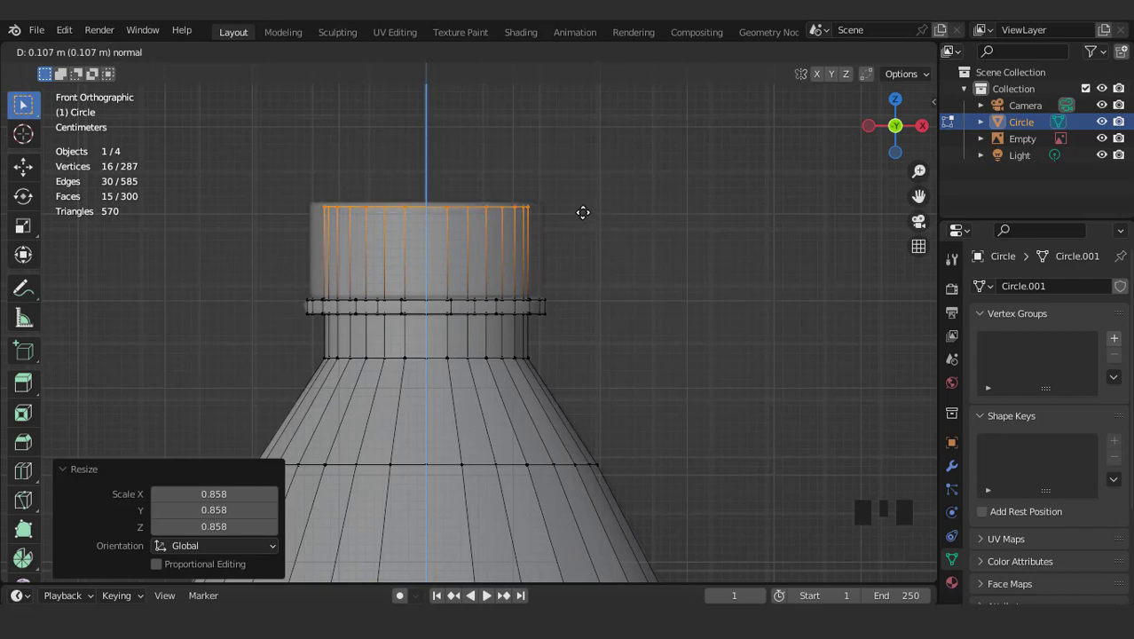
pyautogui.click(583, 212)
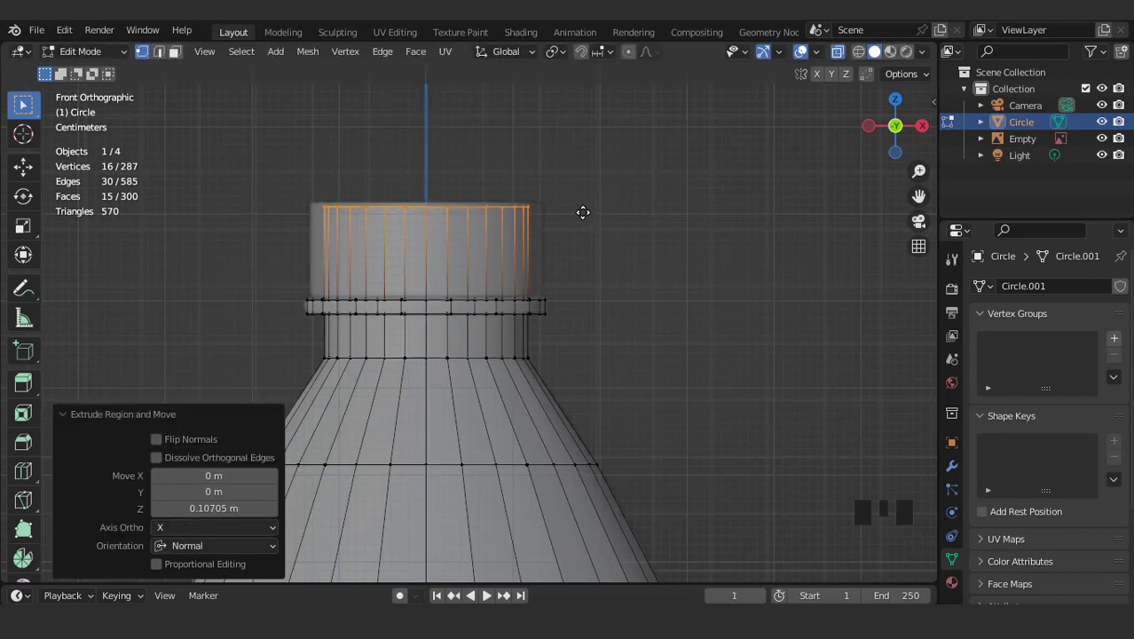
# - Turn off X-ray and delete the faces capping the mouth to open the bottle
pyautogui.click(838, 52)
pyautogui.moveTo(529, 244); pyautogui.dragTo(577, 296, button='middle')
pyautogui.scroll(2, 581, 299)
pyautogui.press('3')
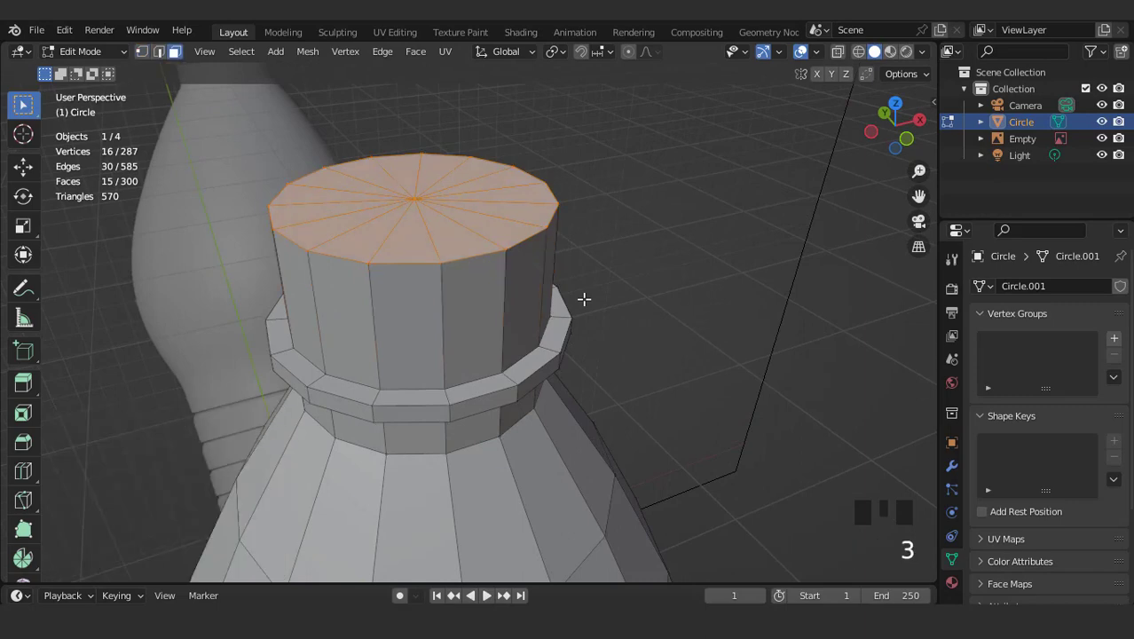
pyautogui.press('x')
pyautogui.click(527, 334)
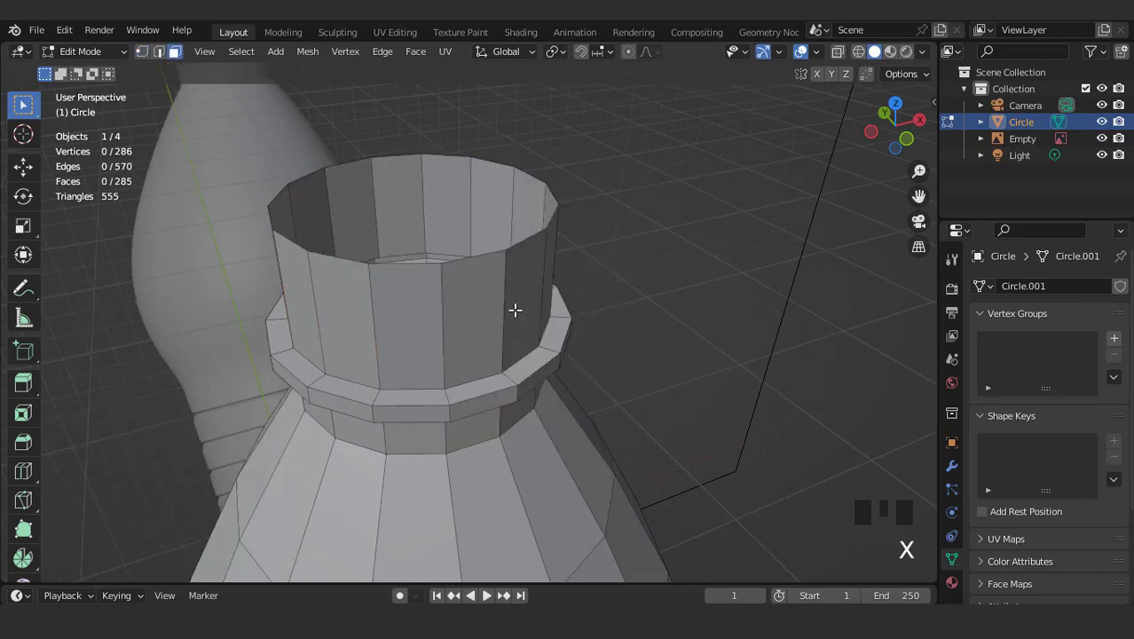
# - Add a loop cut around the mouth cylinder and slide it down close to the collar
pyautogui.hotkey('ctrl', 'r')
pyautogui.click(515, 309)
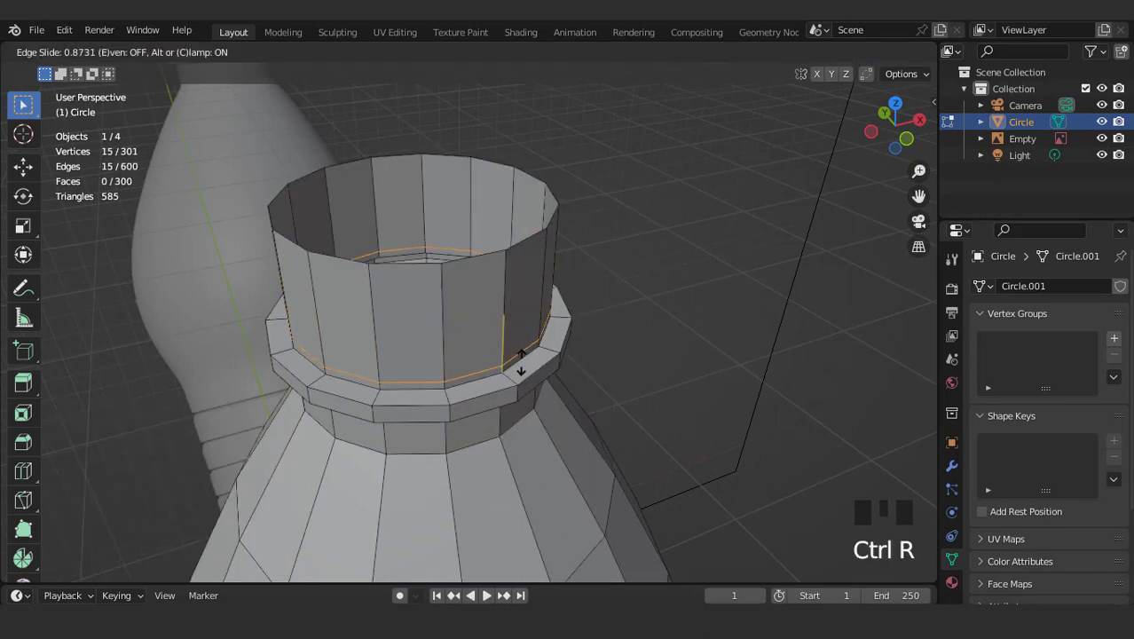
pyautogui.click(525, 388)
# - Select the face rings on the underside and top of the collar and inset them about 0.0069 m
pyautogui.moveTo(525, 388); pyautogui.dragTo(580, 282, button='middle')
pyautogui.scroll(3, 550, 363)
pyautogui.press('3')
pyautogui.tripleClick(552, 398)
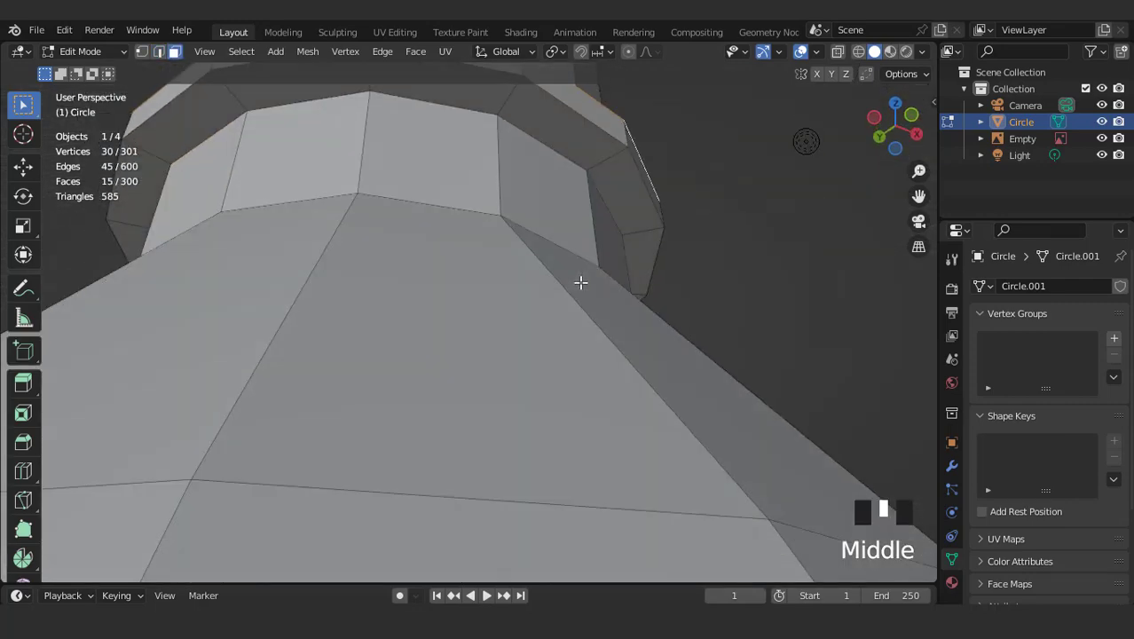
pyautogui.keyDown('shift'); pyautogui.tripleClick(612, 158); pyautogui.keyUp('shift')
pyautogui.moveTo(612, 158); pyautogui.dragTo(604, 264, button='middle')
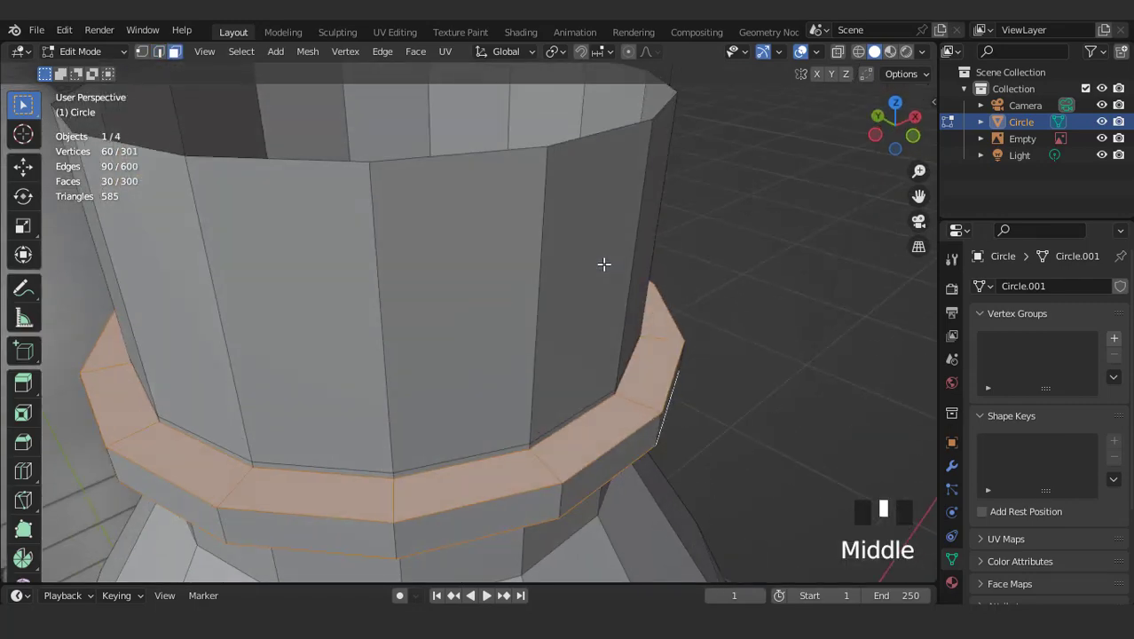
pyautogui.press('i')
pyautogui.click(696, 401)
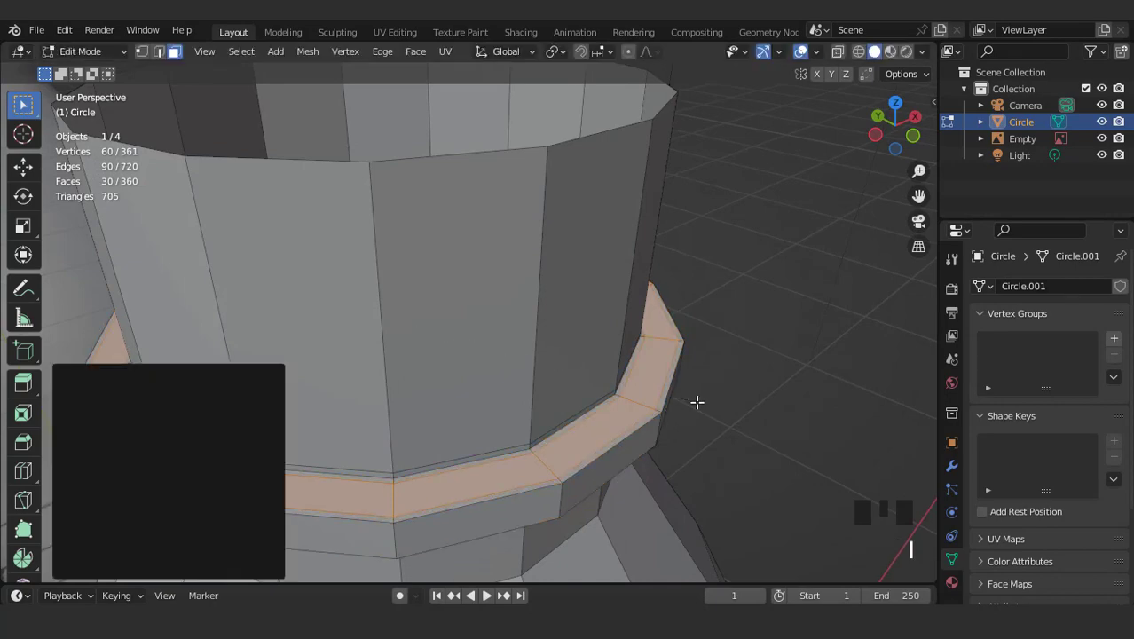
# - Add a loop cut around the neck and slide it up to a factor of about -0.951, just below the collar
pyautogui.scroll(-2, 695, 400)
pyautogui.moveTo(630, 406); pyautogui.dragTo(560, 310, button='middle')
pyautogui.hotkey('ctrl', 'r')
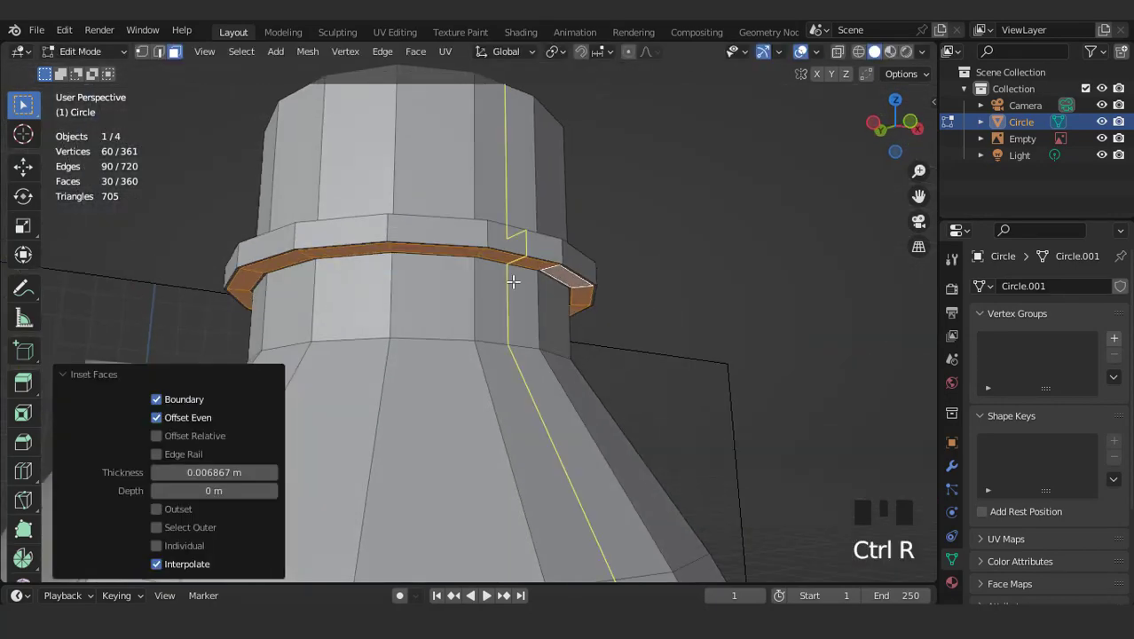
pyautogui.click(465, 280)
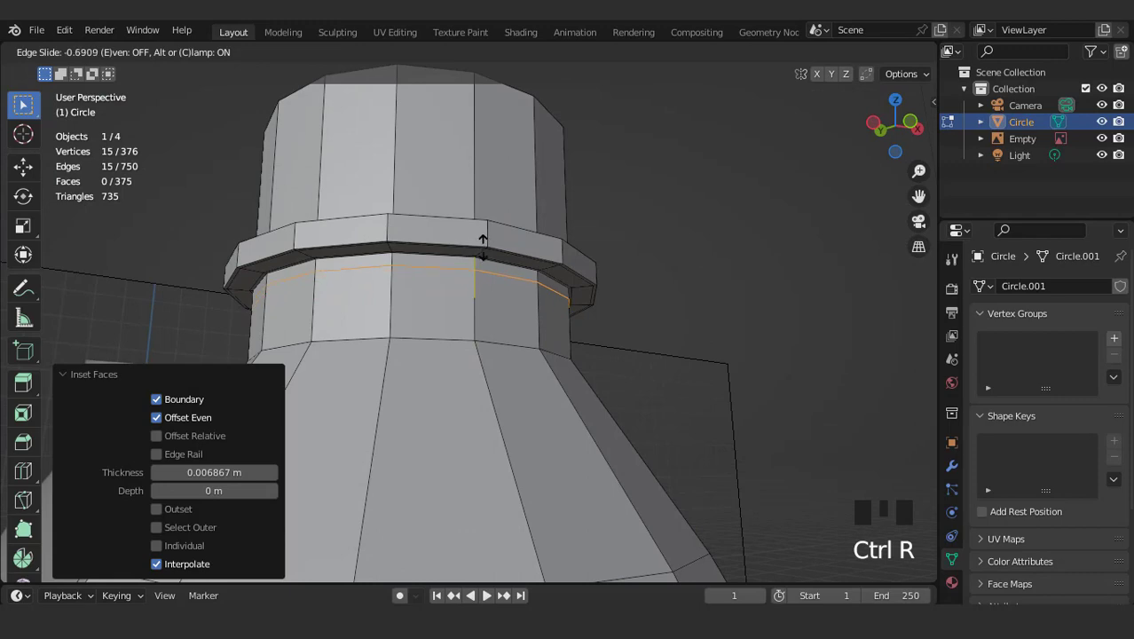
pyautogui.click(483, 235)
# - Bevel the edge loop where the neck meets the shoulder with one segment, about 0.0041 m wide
pyautogui.scroll(-3, 483, 236)
pyautogui.moveTo(483, 235); pyautogui.dragTo(458, 348, button='middle')
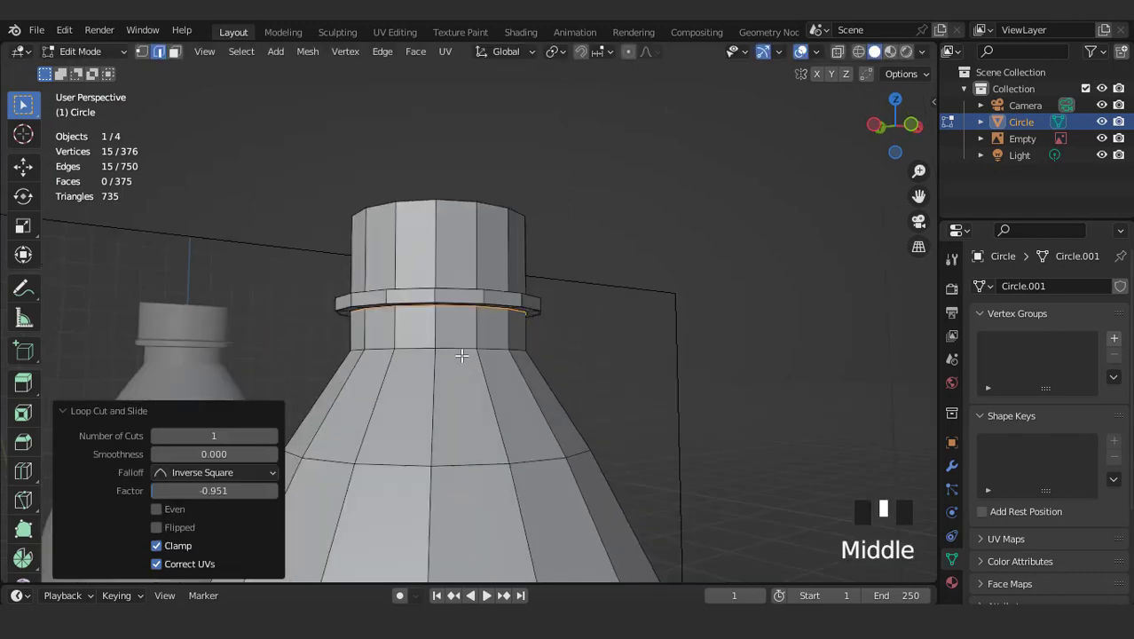
pyautogui.click(458, 346)
pyautogui.doubleClick(458, 346)
pyautogui.press('KP_1')
pyautogui.press('KP_Decimal')
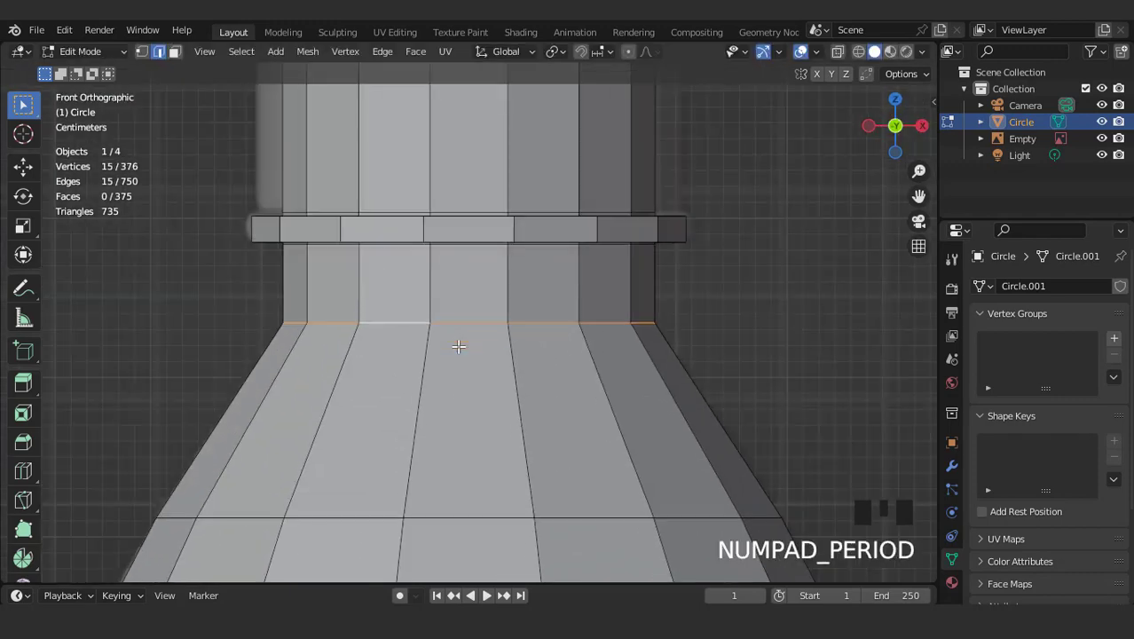
pyautogui.scroll(2, 528, 357)
pyautogui.hotkey('ctrl', 'b')
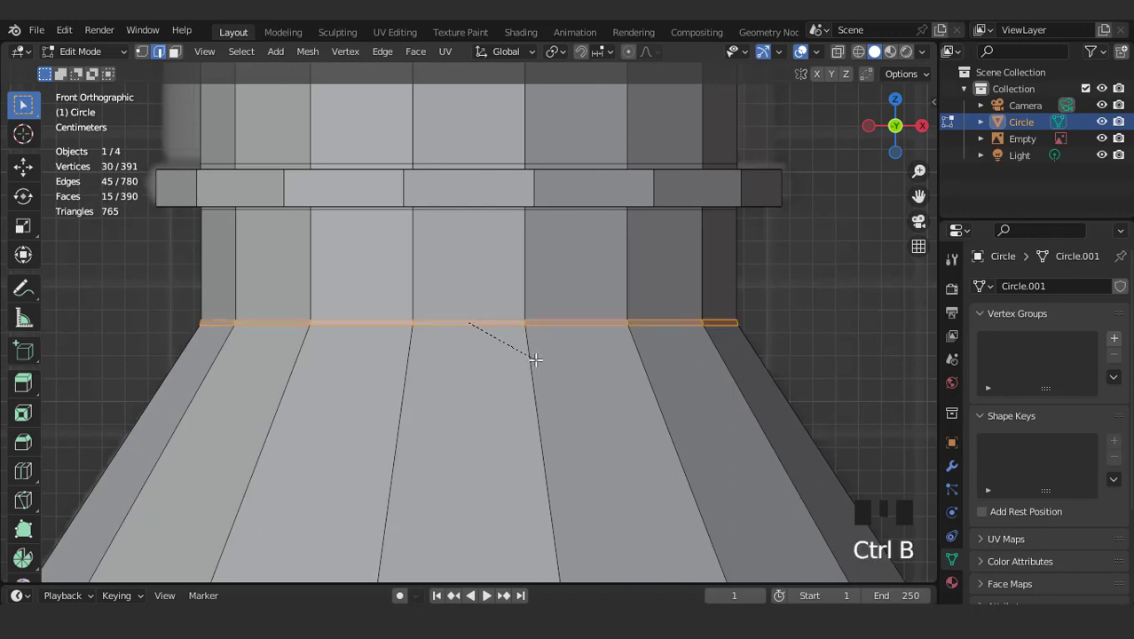
pyautogui.click(533, 359)
# - Bevel the edge loops at both ends of the straight middle section with one segment, about 0.011 m wide
pyautogui.scroll(-6, 535, 453)
pyautogui.keyDown('shift'); pyautogui.moveTo(535, 453); pyautogui.dragTo(557, 253, button='middle'); pyautogui.keyUp('shift')
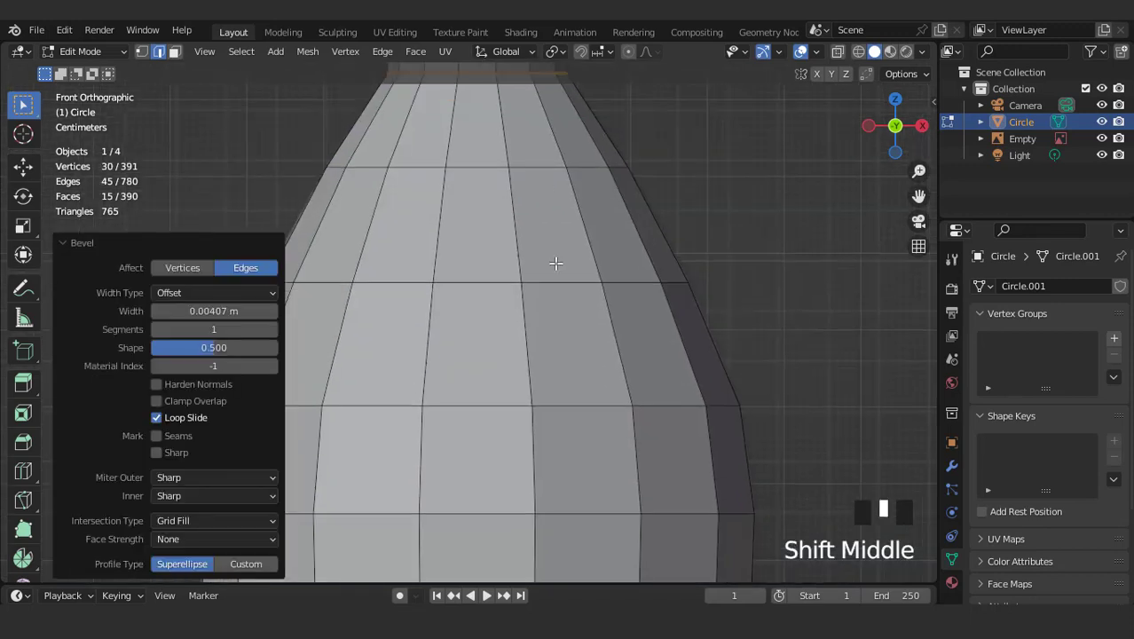
pyautogui.scroll(-5, 542, 441)
pyautogui.keyDown('shift'); pyautogui.moveTo(542, 441); pyautogui.dragTo(536, 233, button='middle'); pyautogui.keyUp('shift')
pyautogui.scroll(2, 534, 234)
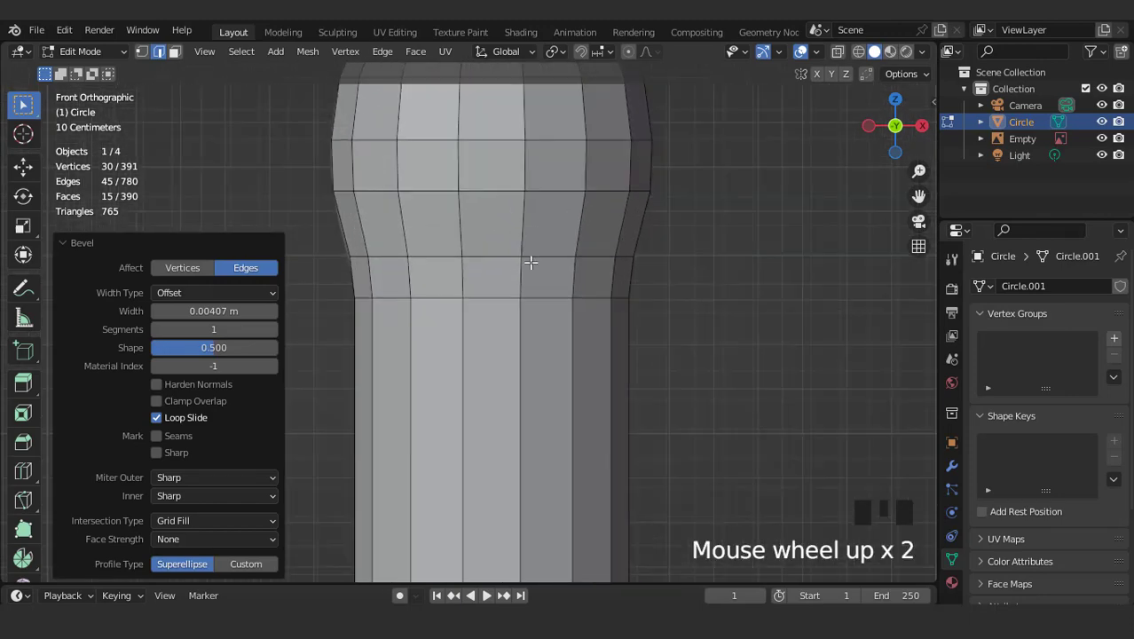
pyautogui.keyDown('alt'); pyautogui.click(527, 296); pyautogui.keyUp('alt')
pyautogui.scroll(-3, 563, 320)
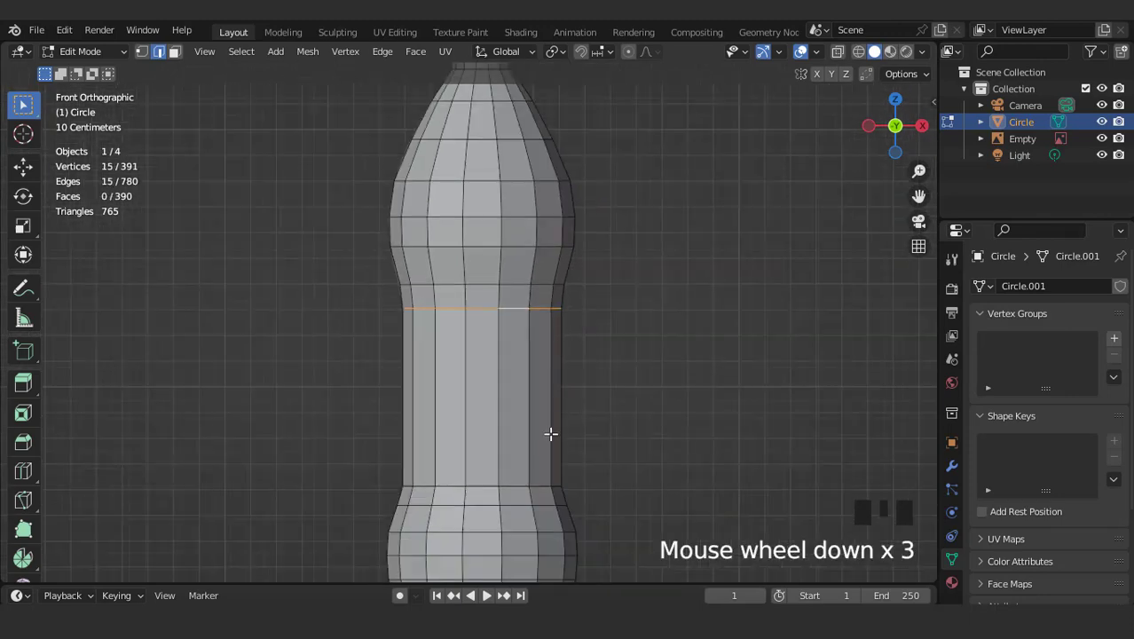
pyautogui.keyDown('shift'); pyautogui.moveTo(549, 433); pyautogui.dragTo(555, 266, button='middle'); pyautogui.keyUp('shift')
pyautogui.scroll(2, 555, 267)
pyautogui.keyDown('alt'); pyautogui.keyDown('shift'); pyautogui.click(564, 312); pyautogui.keyUp('shift'); pyautogui.keyUp('alt')
pyautogui.scroll(3, 599, 331)
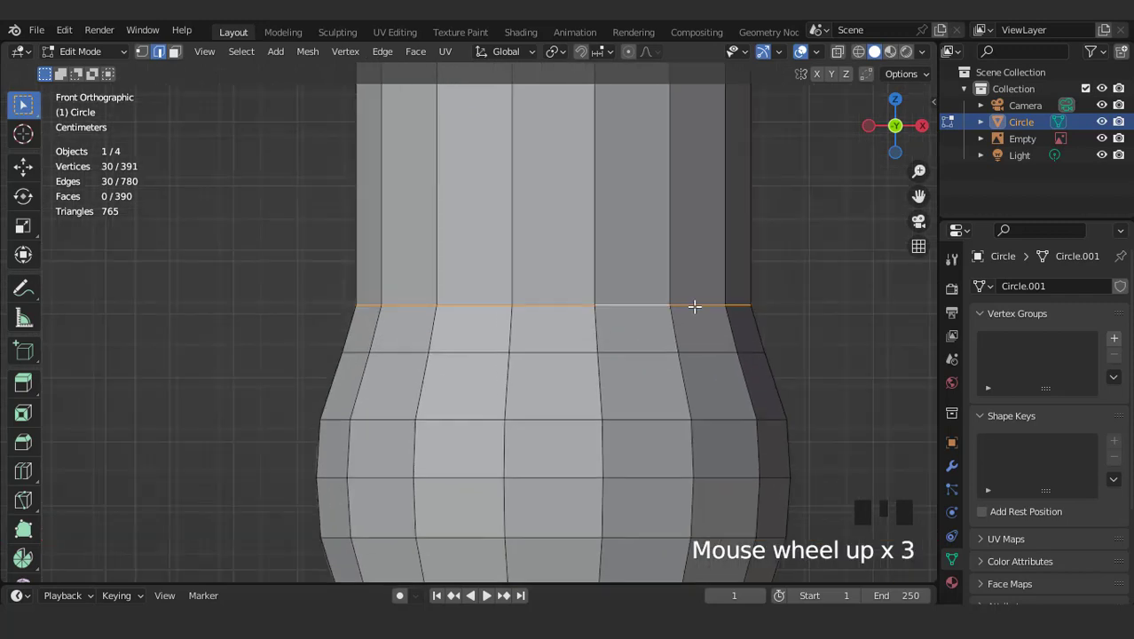
pyautogui.hotkey('ctrl', 'b')
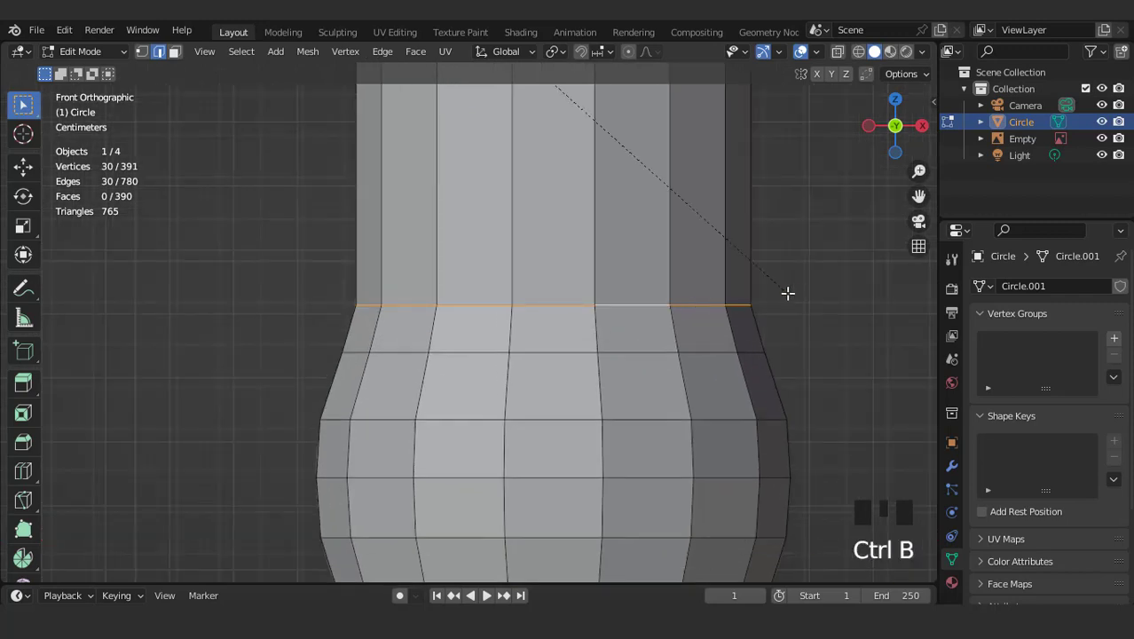
pyautogui.click(790, 296)
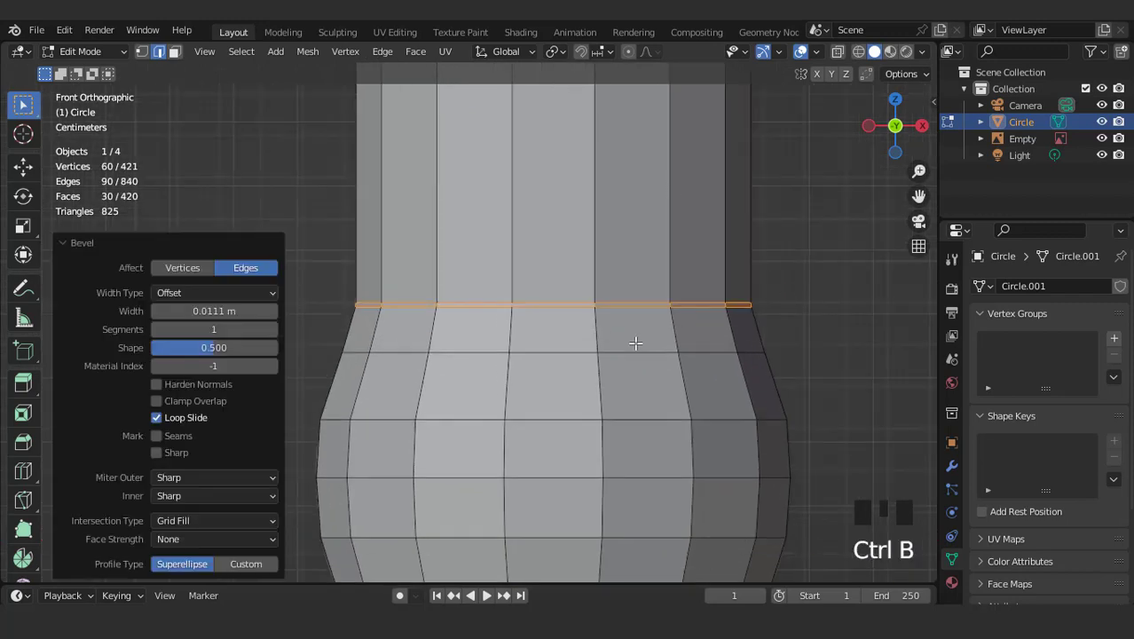
# - Turn on X-ray and add five evenly spaced loop cuts across the straight middle section, without sliding them
pyautogui.scroll(-6, 636, 344)
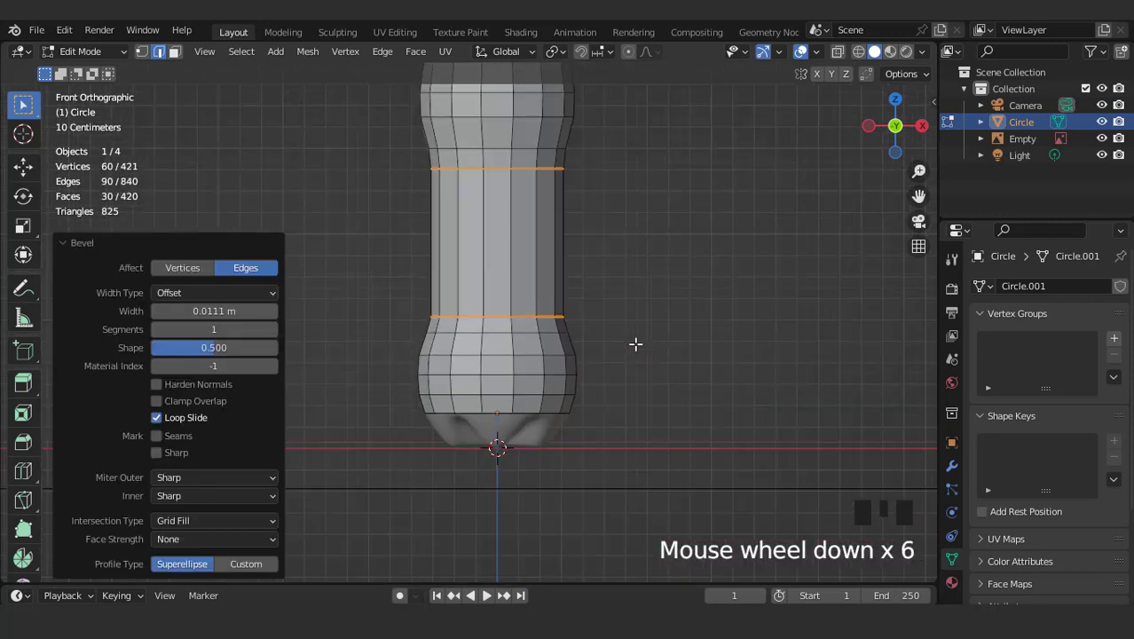
pyautogui.click(837, 52)
pyautogui.scroll(2, 548, 263)
pyautogui.keyDown('shift'); pyautogui.moveTo(554, 238); pyautogui.dragTo(539, 317, button='middle'); pyautogui.keyUp('shift')
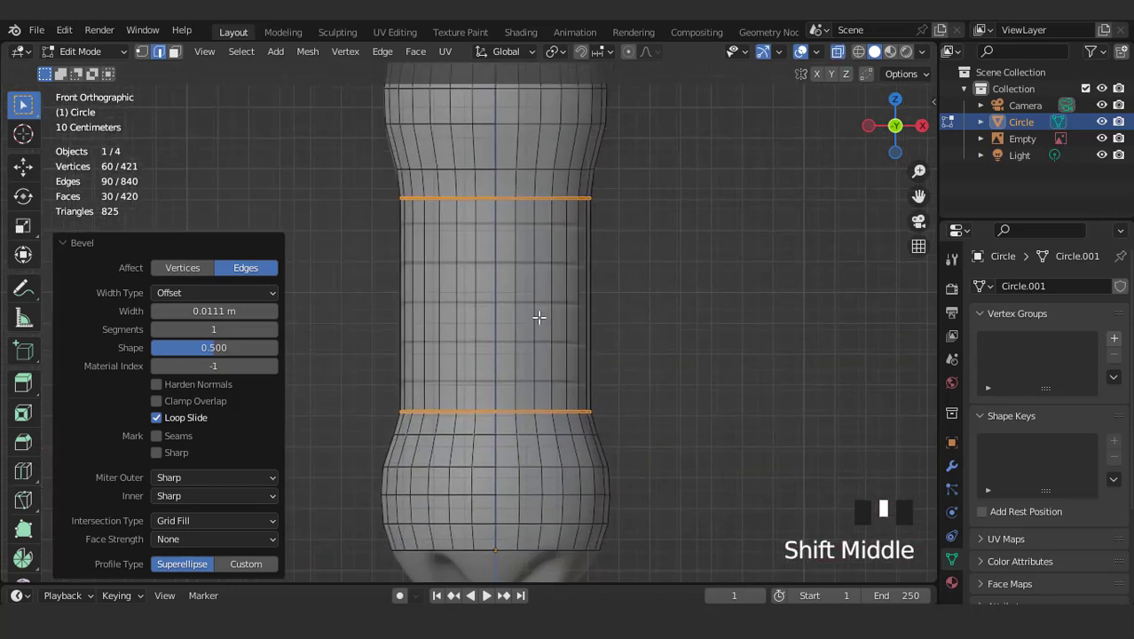
pyautogui.hotkey('ctrl', 'r')
pyautogui.scroll(4, 539, 317)
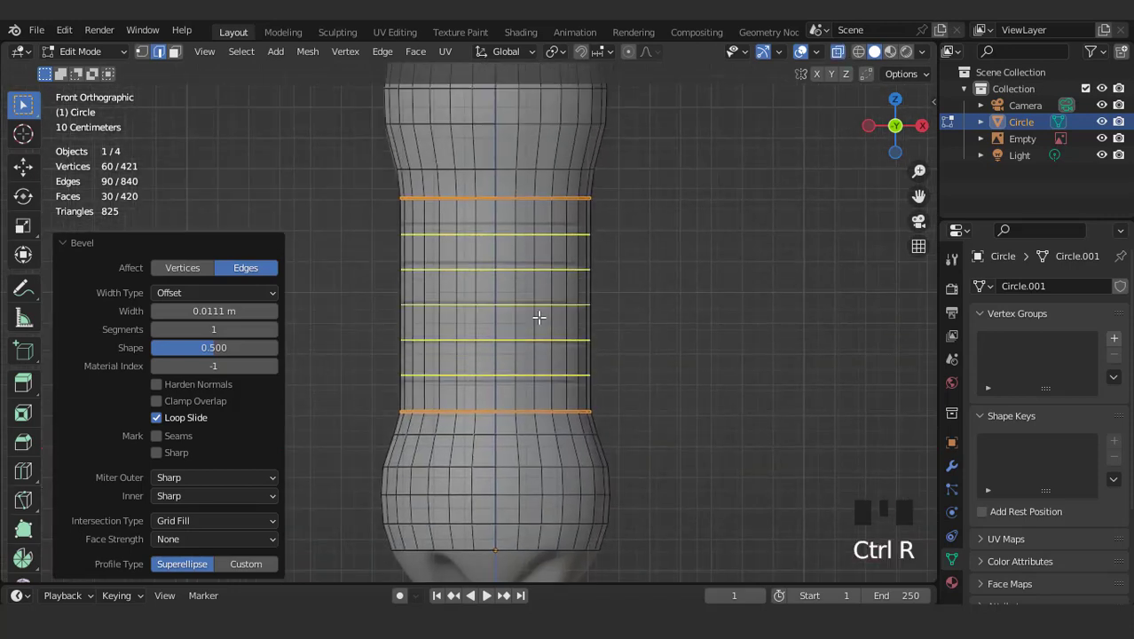
pyautogui.click(539, 317)
pyautogui.rightClick(540, 317)
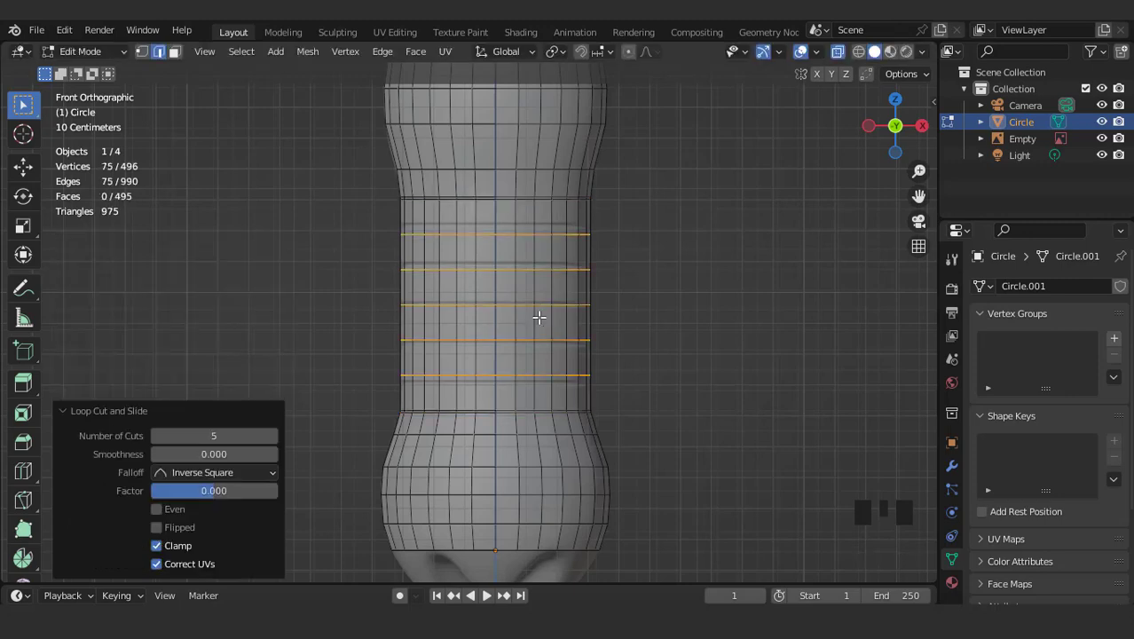
# - Turn off X-ray and bevel the five new edge loops of the straight middle section into narrow bands
pyautogui.click(837, 51)
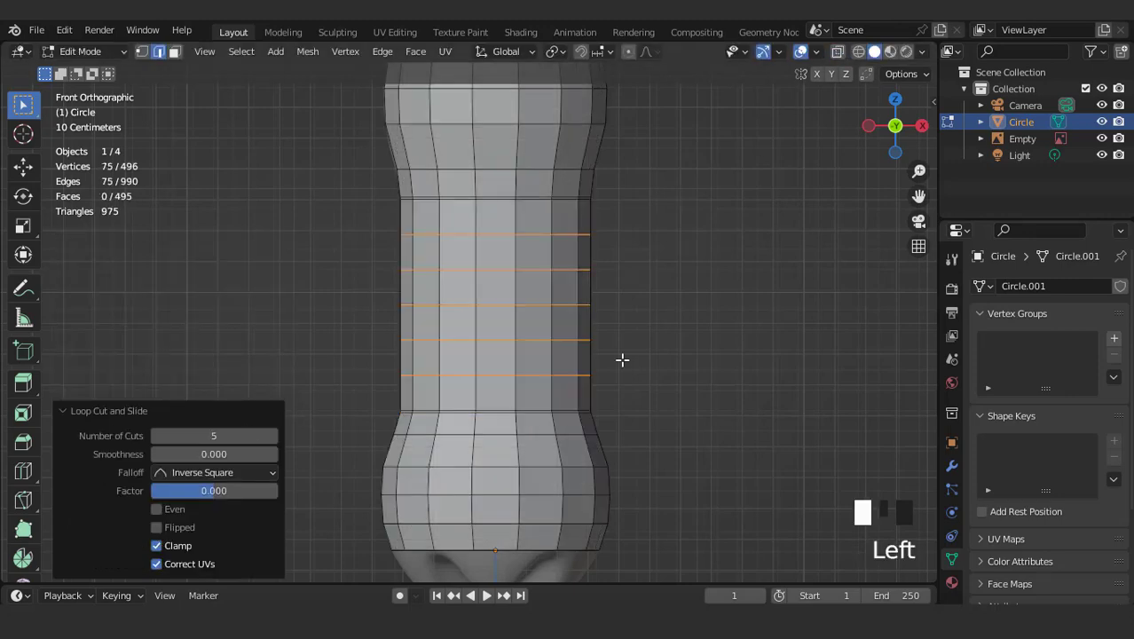
pyautogui.keyDown('shift'); pyautogui.moveTo(621, 356); pyautogui.dragTo(587, 335, button='middle'); pyautogui.keyUp('shift')
pyautogui.scroll(3, 596, 320)
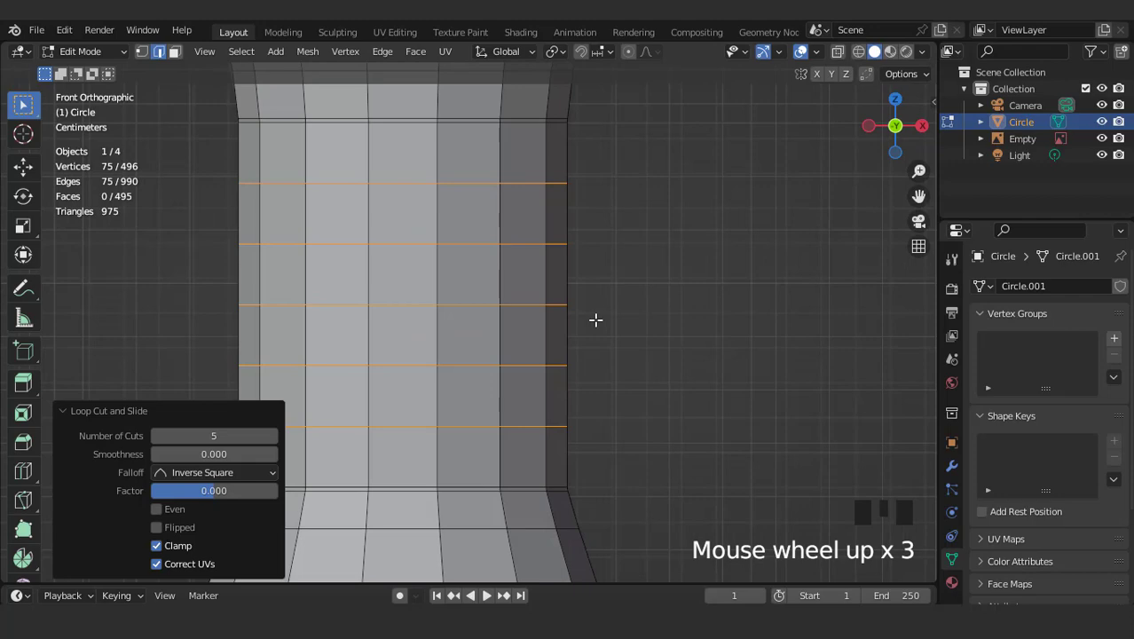
pyautogui.hotkey('ctrl', 'b')
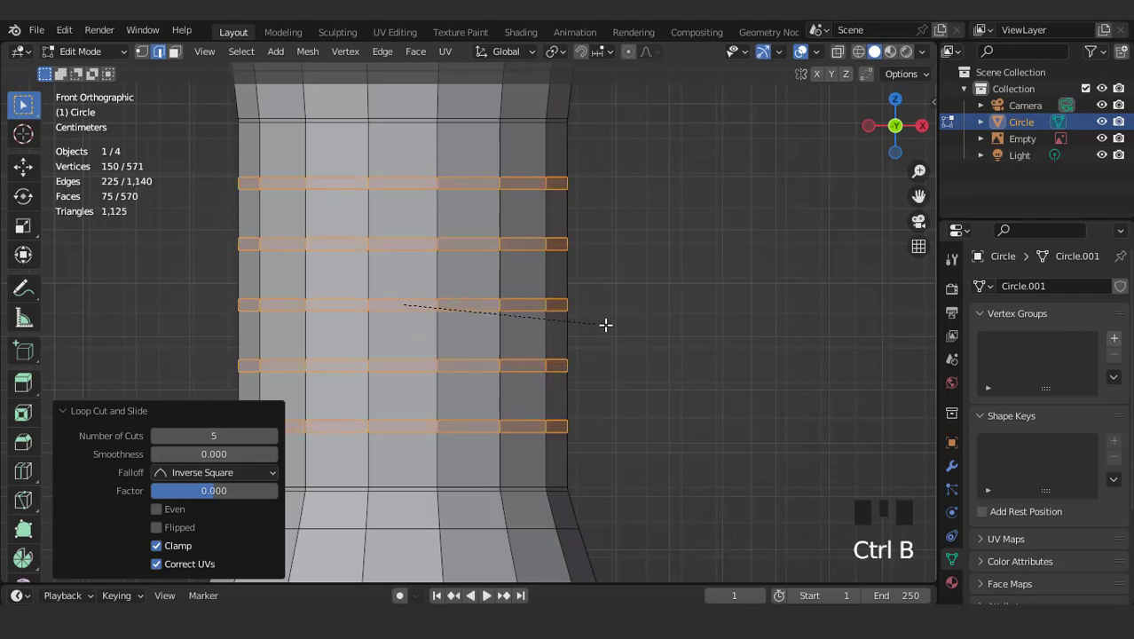
pyautogui.click(606, 324)
# - Using face selection and individual origins as the pivot, extrude the five bands in place and scale them to 0.985 excluding Z
pyautogui.press('3')
pyautogui.scroll(-2, 534, 299)
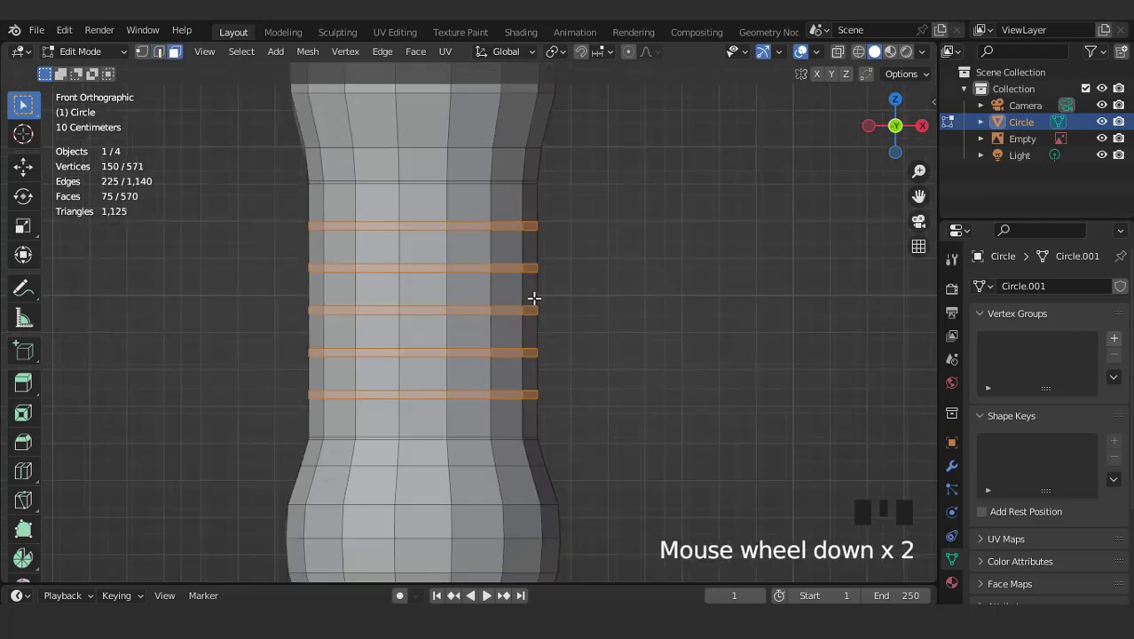
pyautogui.moveTo(534, 299); pyautogui.dragTo(588, 344, button='middle')
pyautogui.scroll(1, 628, 365)
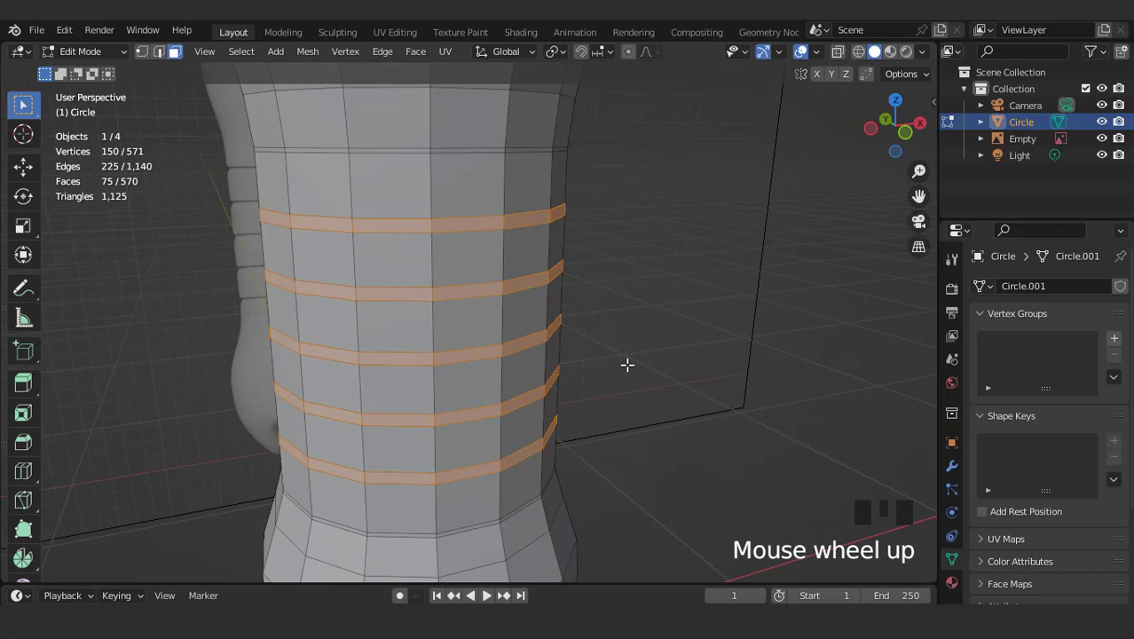
pyautogui.click(554, 51)
pyautogui.click(568, 104)
pyautogui.press('e')
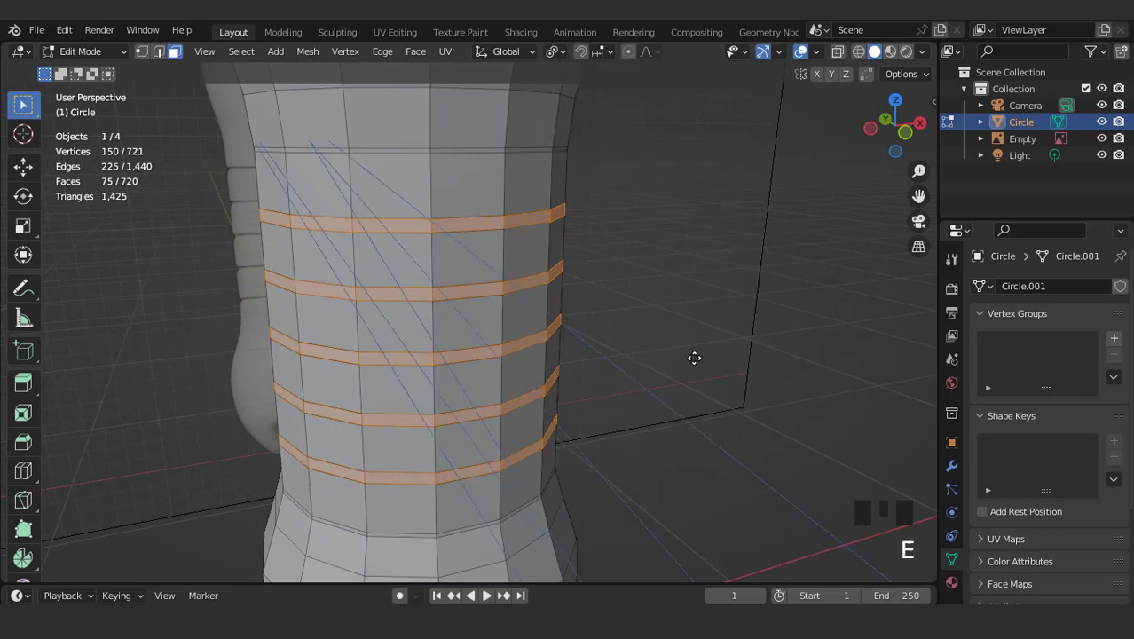
pyautogui.press('Escape')
pyautogui.press('s')
pyautogui.hotkey('shift', 'z')
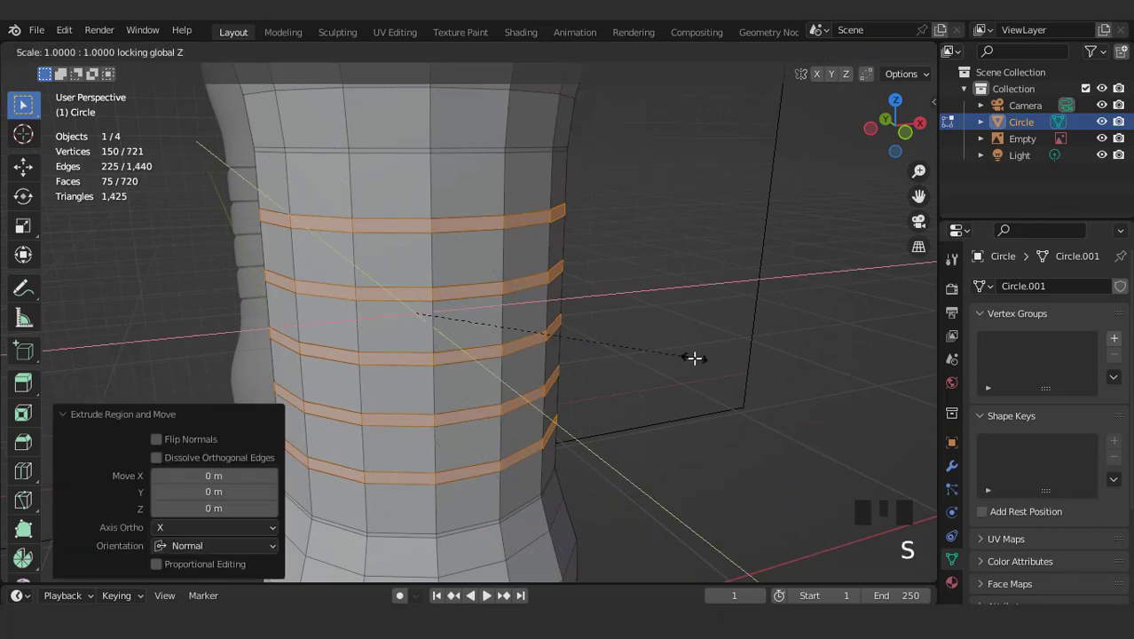
pyautogui.click(689, 358)
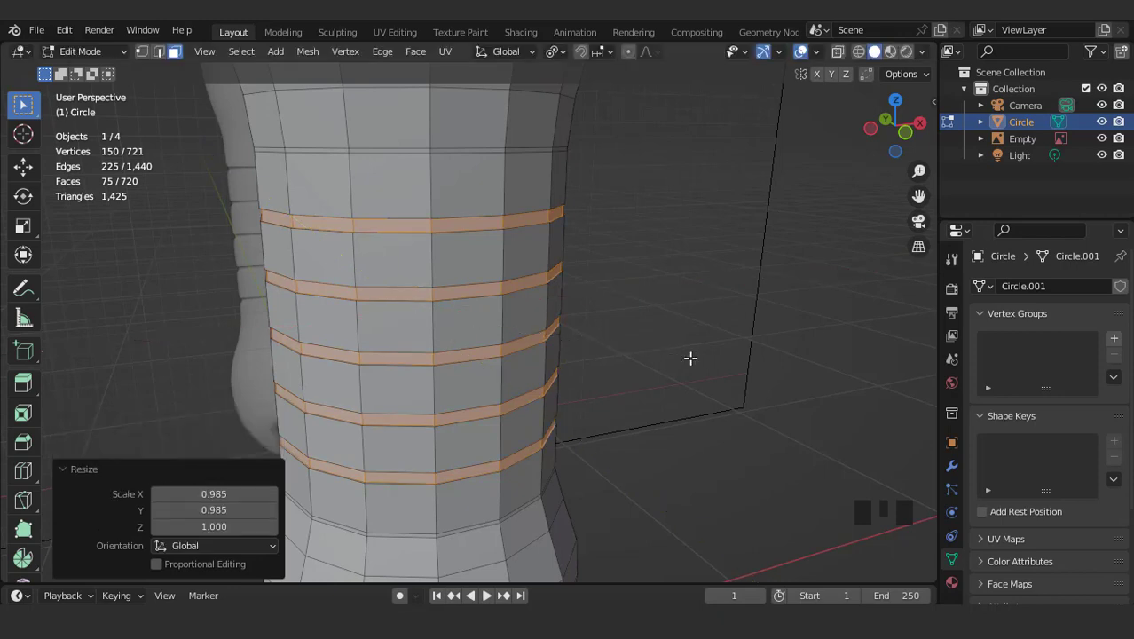
# - Extrude the bands in place again and scale them to 0.959 excluding Z and to 0.728 along Z
pyautogui.press('e')
pyautogui.press('Escape')
pyautogui.press('s')
pyautogui.hotkey('shift', 'z')
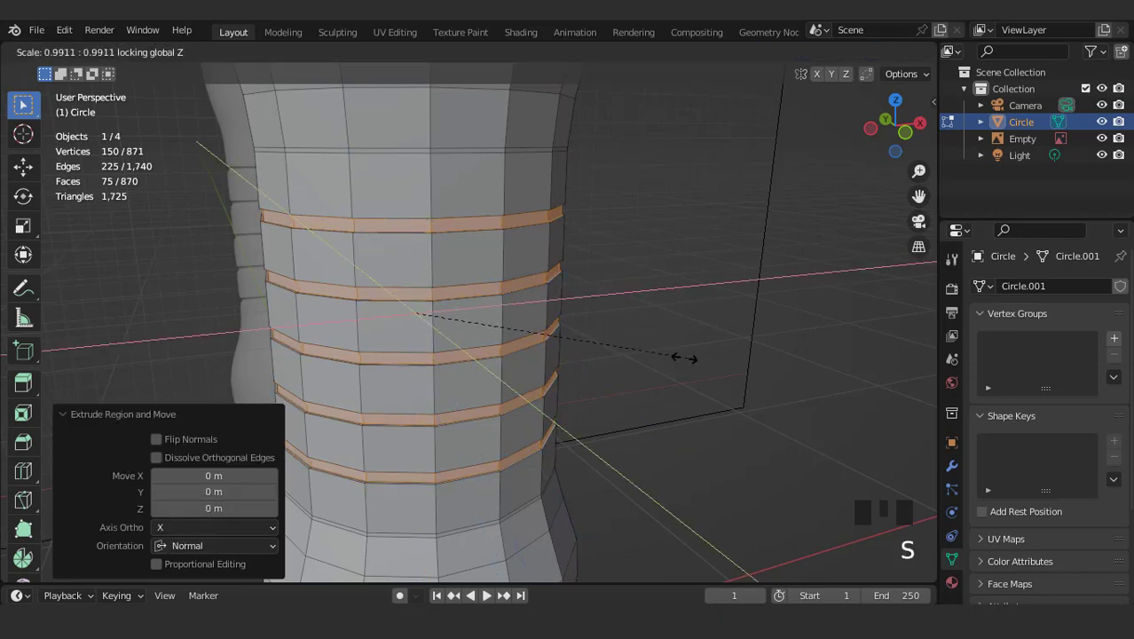
pyautogui.click(679, 358)
pyautogui.press('s')
pyautogui.press('z')
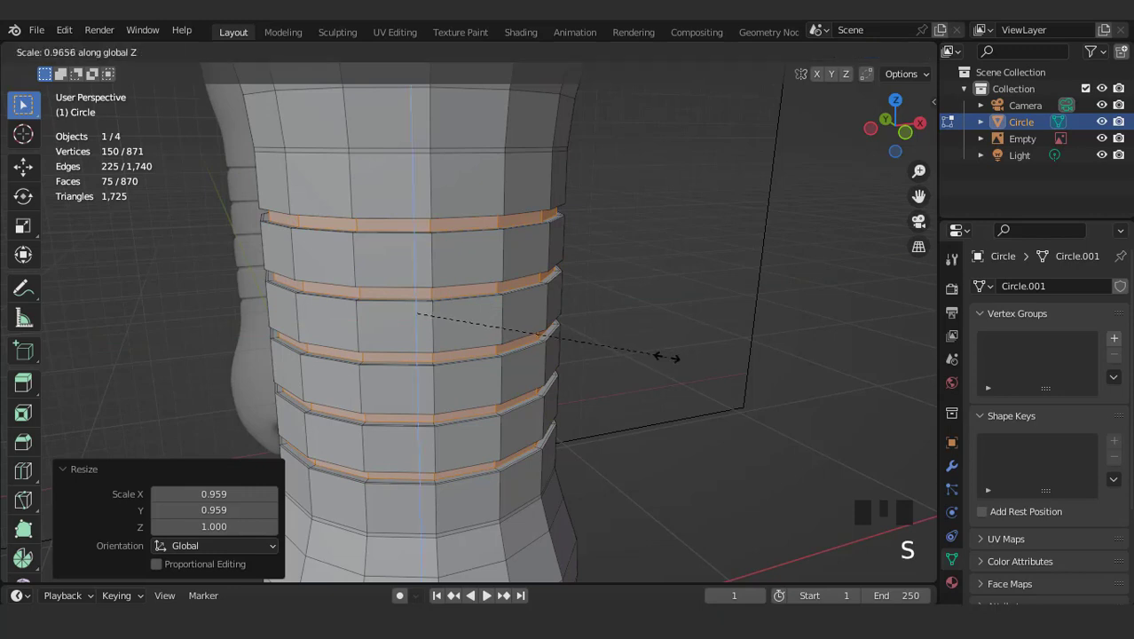
pyautogui.click(606, 351)
# - Extrude the groove faces in place once more, scale them to 0.961 excluding Z, and narrow them along Z
pyautogui.press('e')
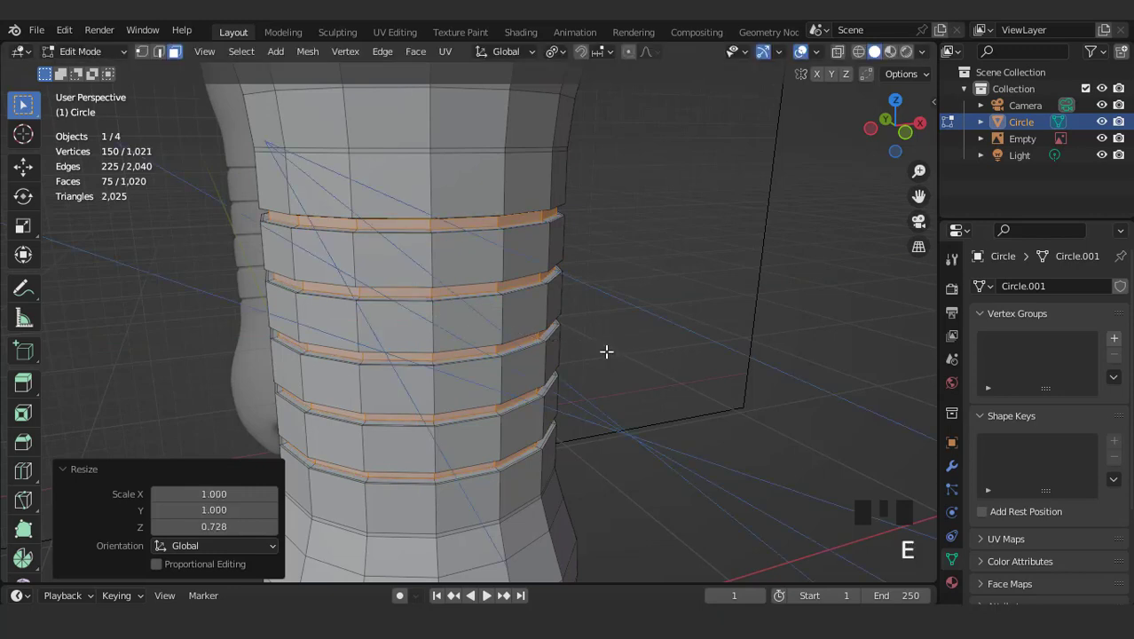
pyautogui.press('Escape')
pyautogui.press('s')
pyautogui.hotkey('shift', 'z')
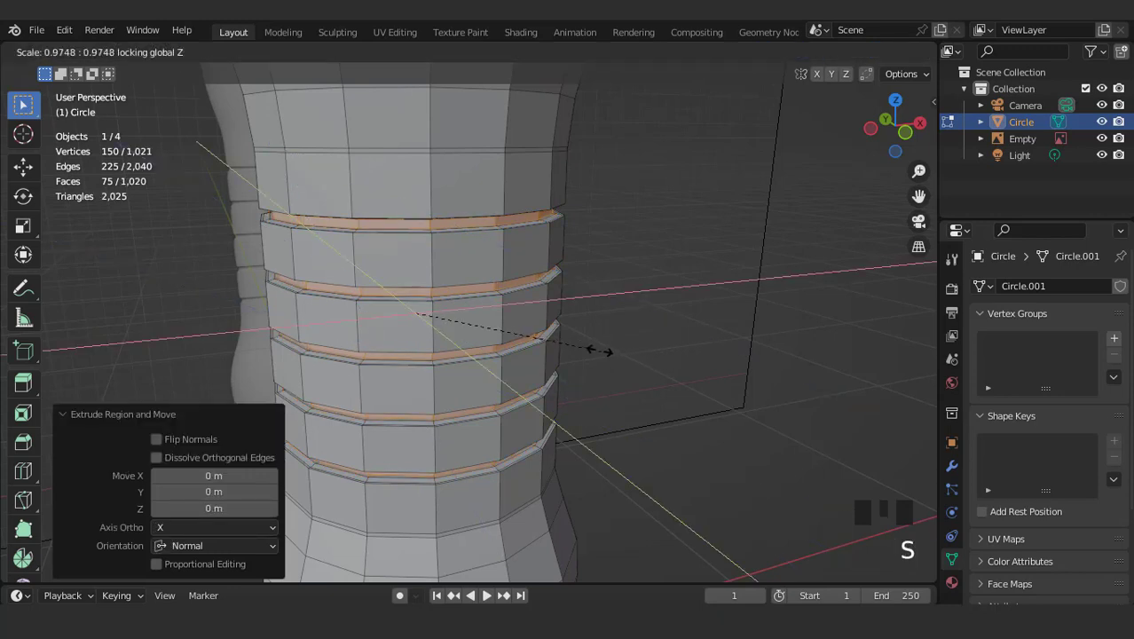
pyautogui.click(600, 351)
pyautogui.press('s')
pyautogui.press('z')
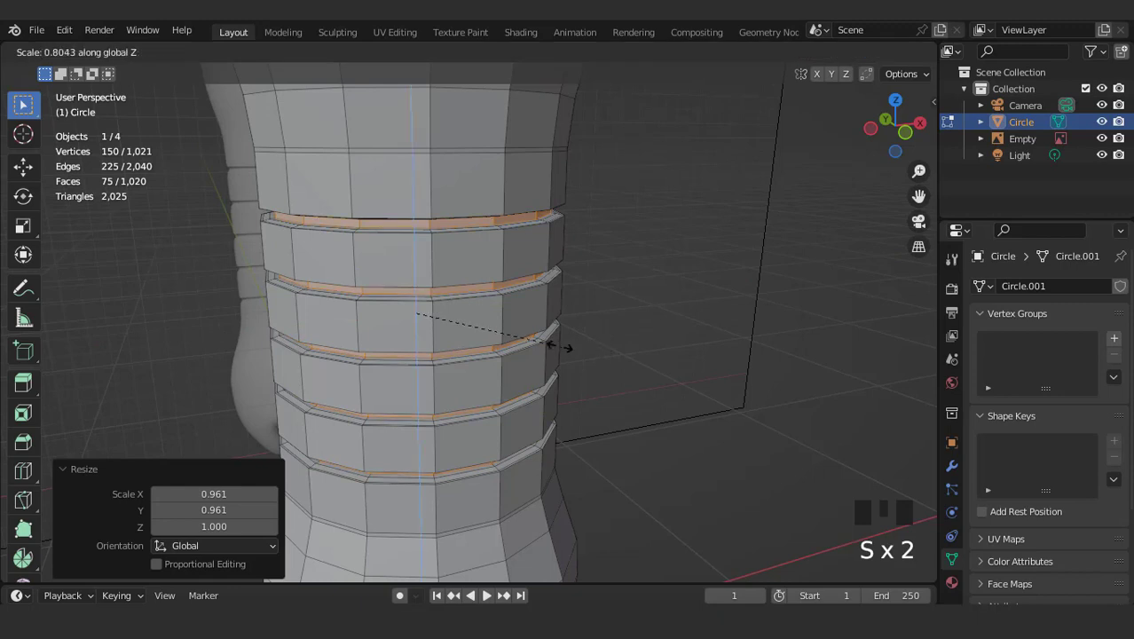
pyautogui.click(544, 345)
# - Return to Object Mode, add a level 2 subdivision to the bottle, and inspect the grooves from the front
pyautogui.press('Tab')
pyautogui.scroll(-2, 545, 353)
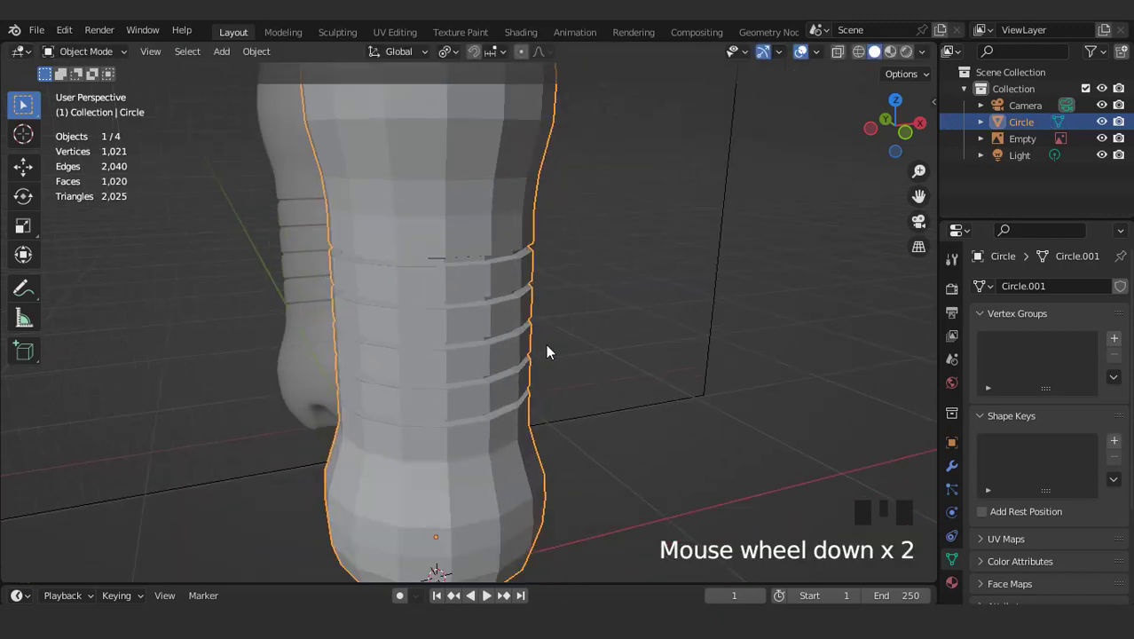
pyautogui.hotkey('ctrl', '2')
pyautogui.press('KP_1')
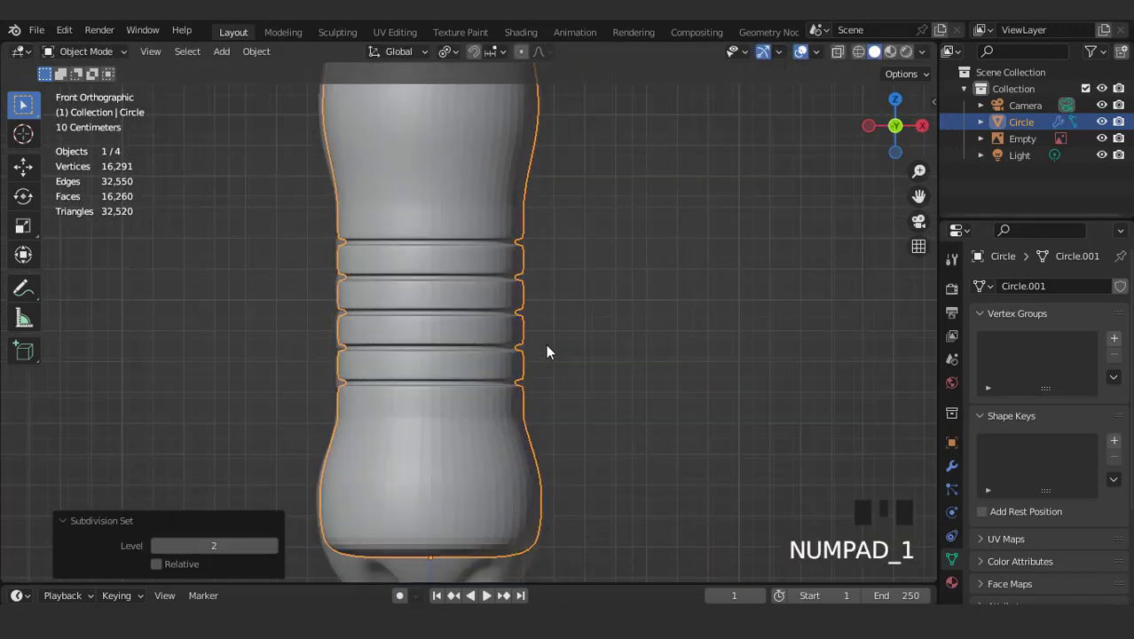
pyautogui.scroll(2, 545, 351)
pyautogui.scroll(2, 519, 313)
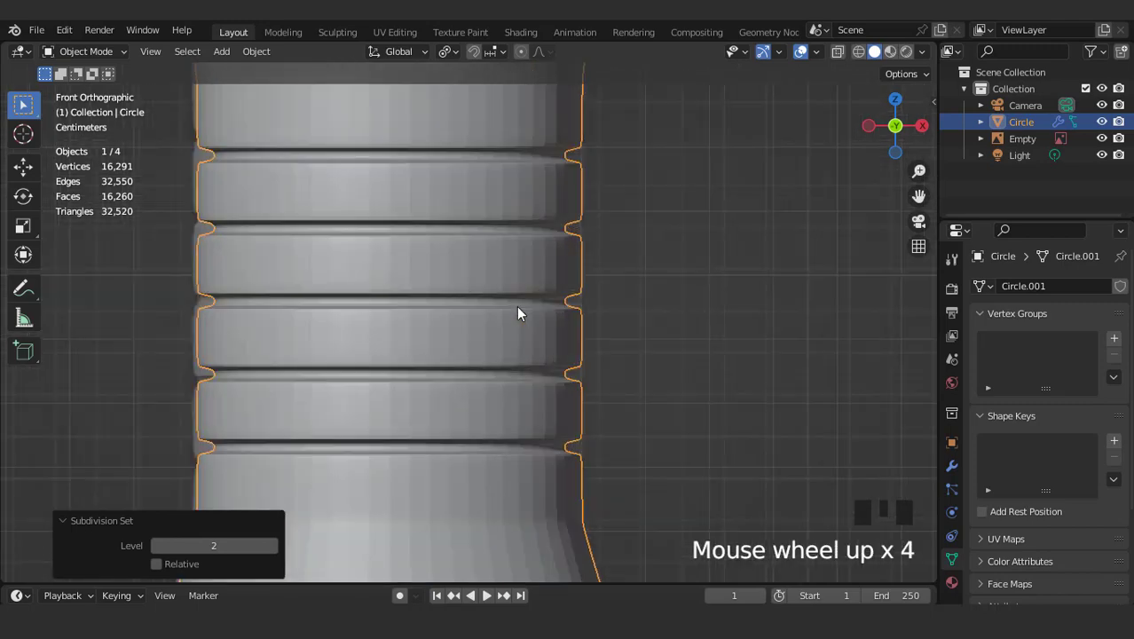
pyautogui.scroll(-3, 519, 313)
pyautogui.moveTo(519, 312); pyautogui.dragTo(508, 291, button='middle')
# - With the subdivision hidden in Edit Mode, expand the groove face selection once and scale it to about 1.032 excluding Z
pyautogui.press('Tab')
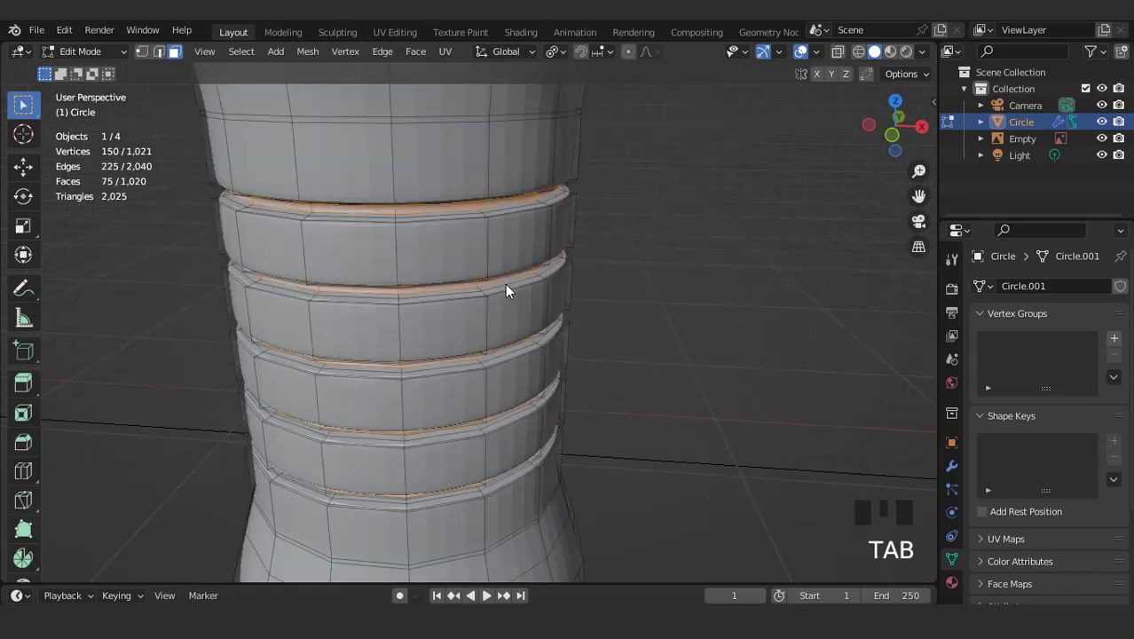
pyautogui.scroll(2, 539, 295)
pyautogui.press('ctrl+KP_Add')
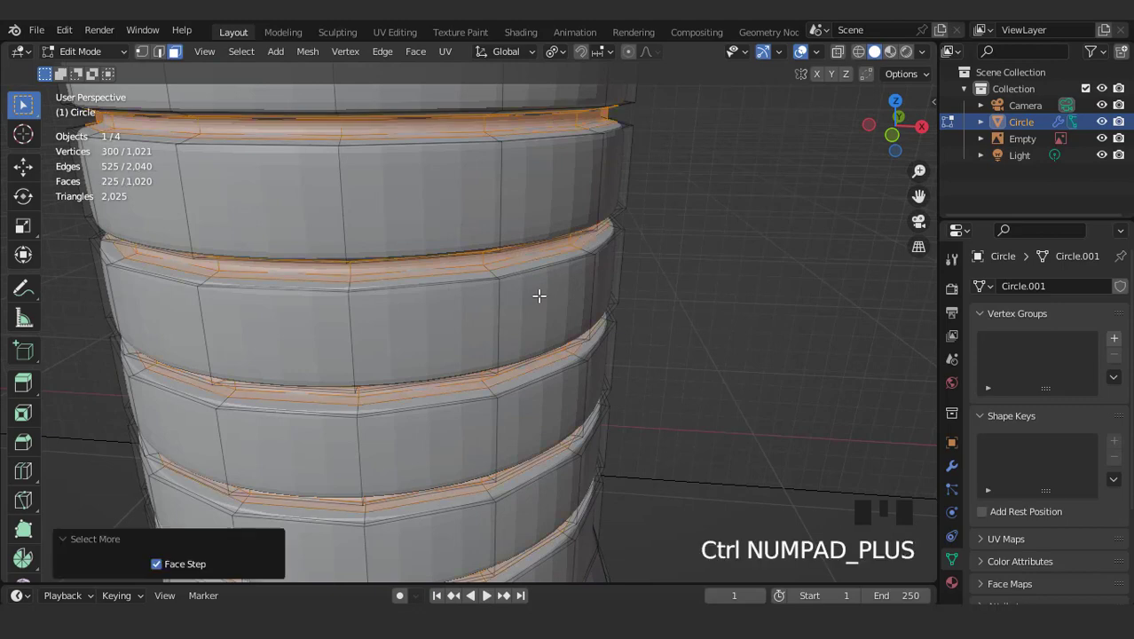
pyautogui.scroll(1, 665, 313)
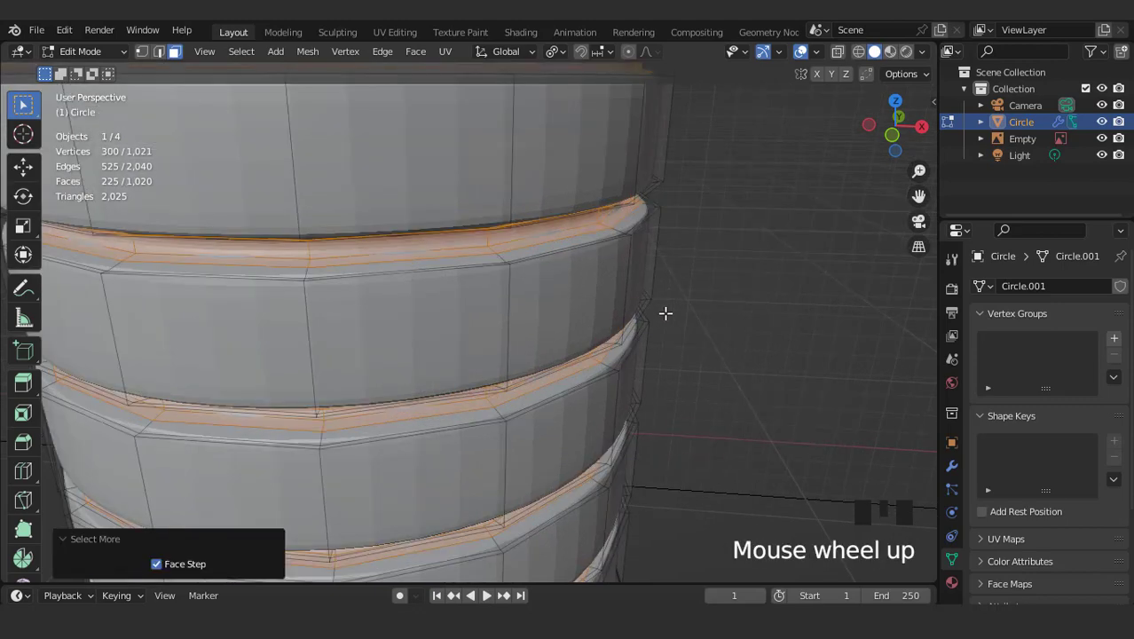
pyautogui.click(953, 468)
pyautogui.click(1049, 314)
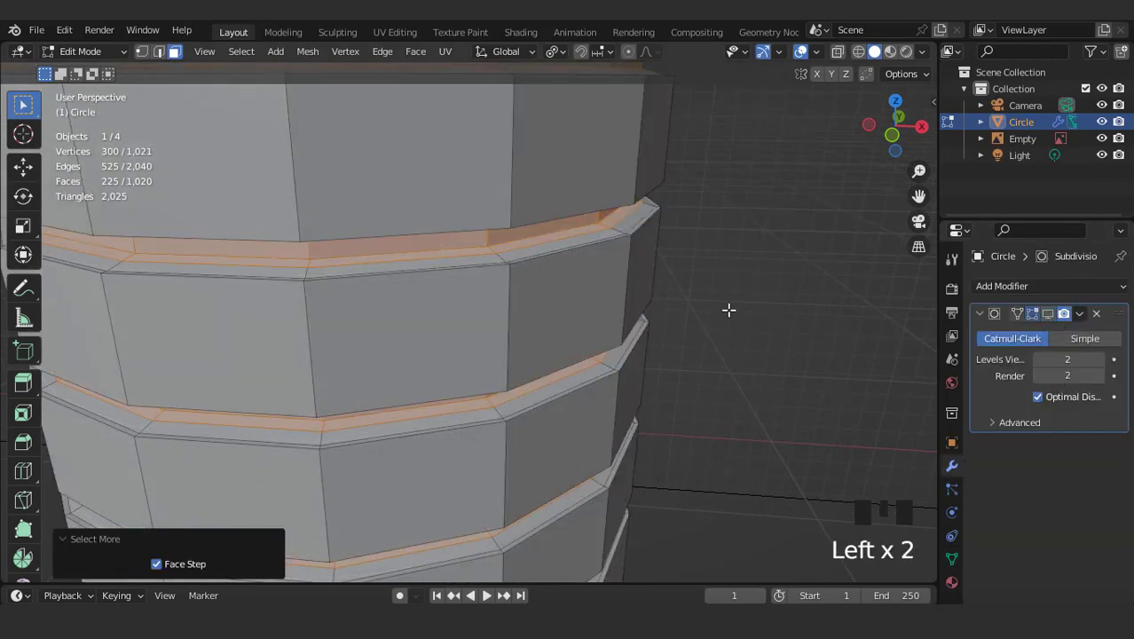
pyautogui.scroll(-1, 726, 309)
pyautogui.press('s')
pyautogui.hotkey('shift', 'z')
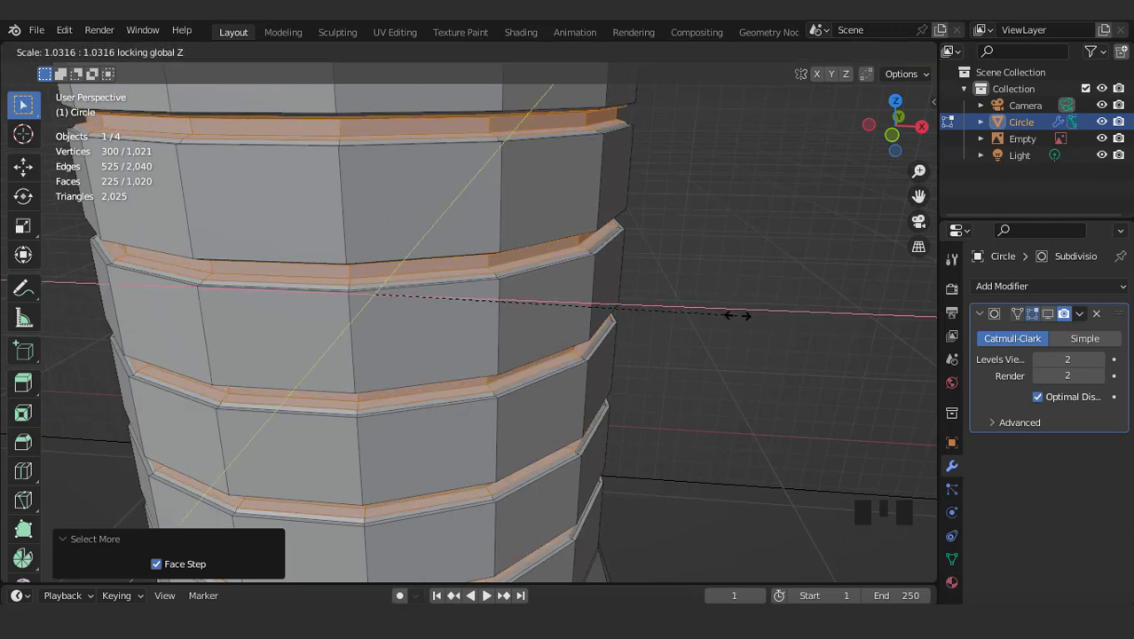
pyautogui.click(737, 316)
# - Reduce the selection to the innermost groove faces and scale them to about 1.035 excluding Z
pyautogui.press('ctrl+KP_Subtract')
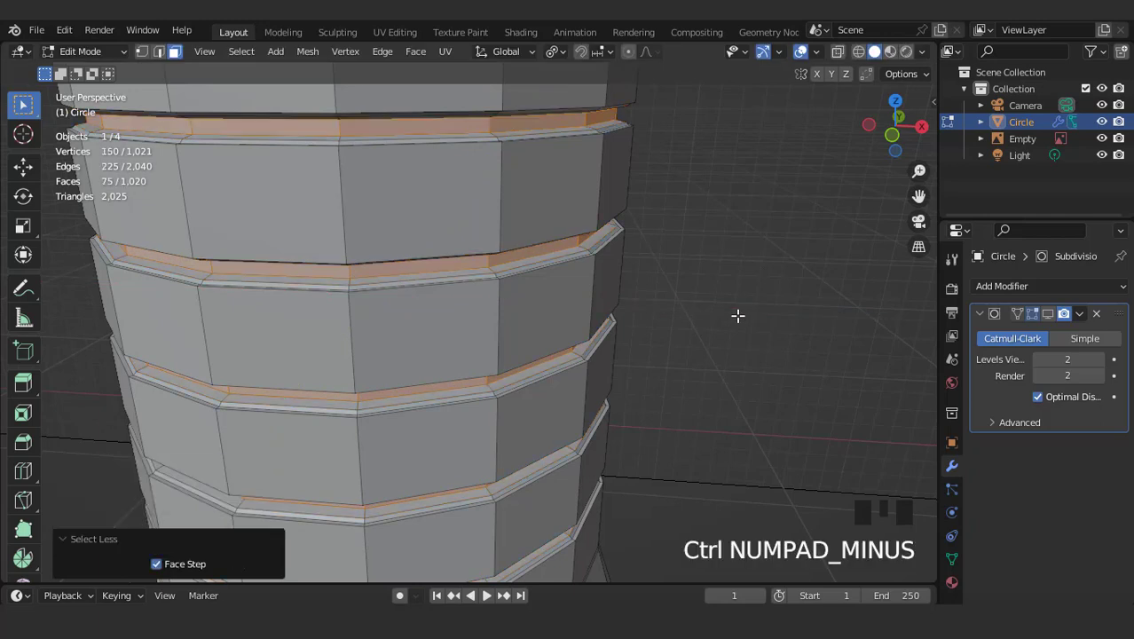
pyautogui.press('s')
pyautogui.hotkey('shift', 'z')
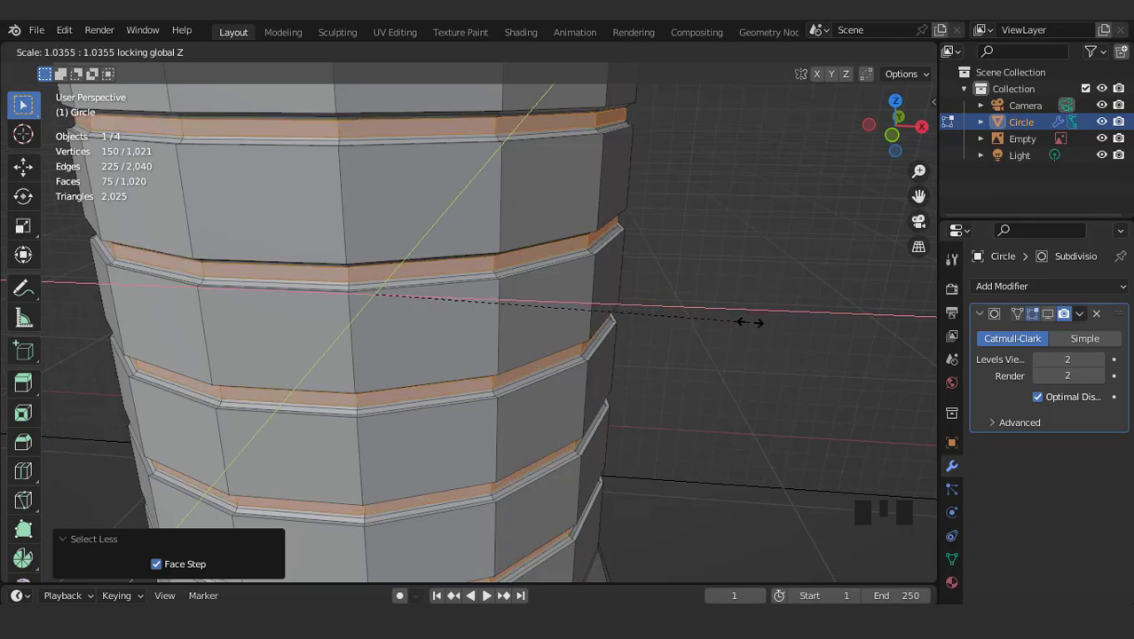
pyautogui.click(747, 322)
# - Return to Object Mode, show the subdivision in the viewport again, and shade the bottle smooth
pyautogui.press('Tab')
pyautogui.press('KP_1')
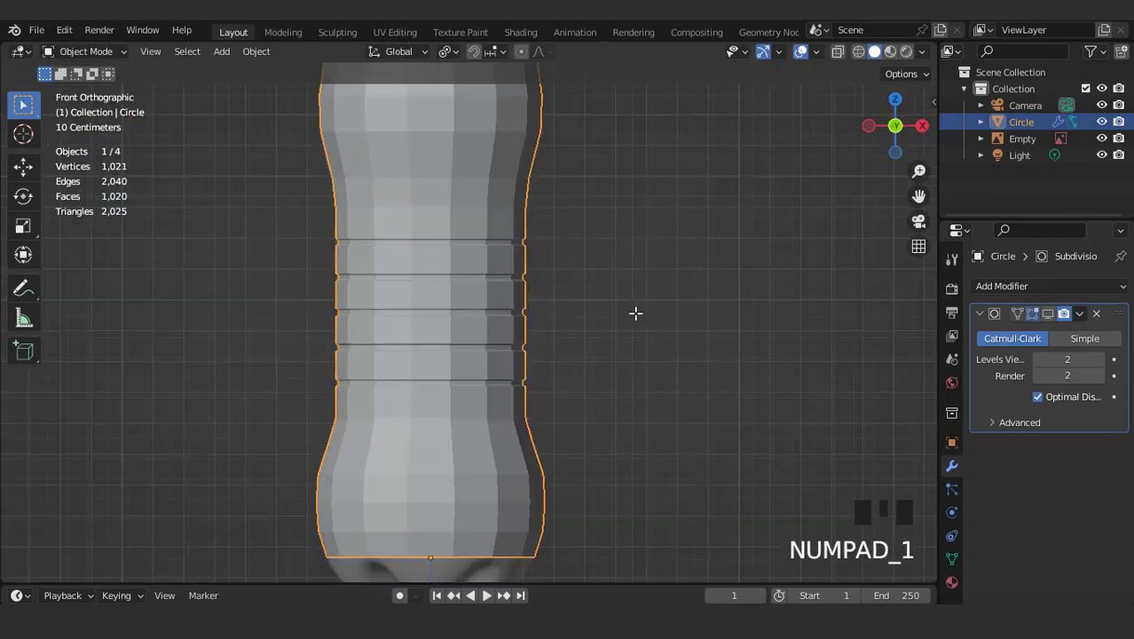
pyautogui.click(1045, 312)
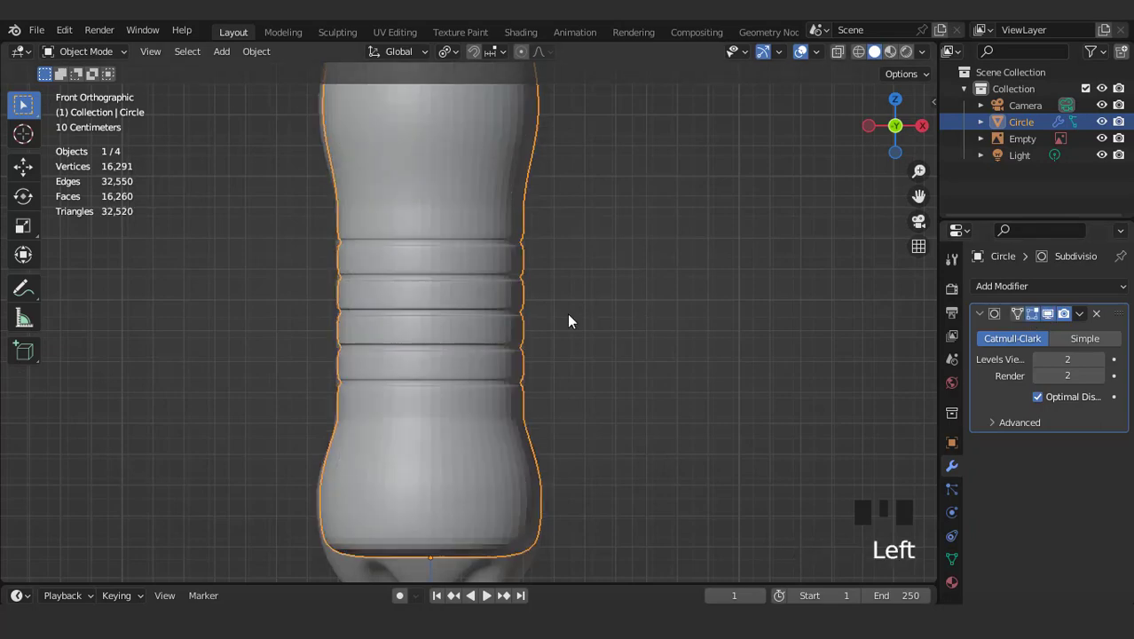
pyautogui.scroll(-1, 567, 312)
pyautogui.rightClick(486, 242)
pyautogui.click(486, 241)
pyautogui.scroll(1, 511, 332)
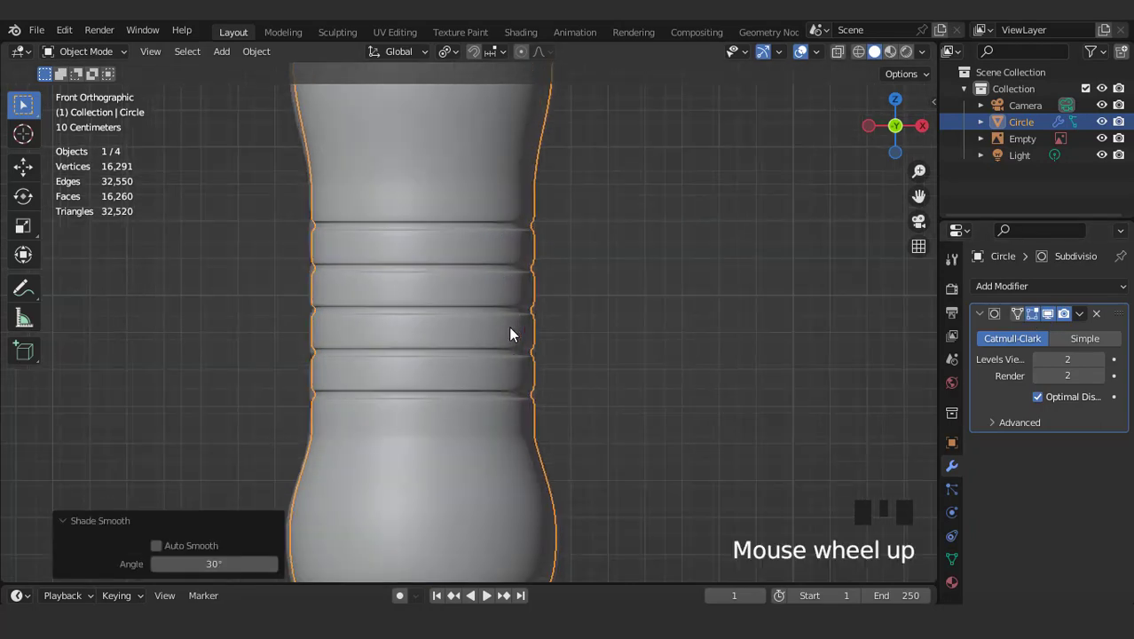
# - Hide the subdivision in the viewport and select all vertices of the bottle's bottom cap in Edit Mode, using X-ray for the selection
pyautogui.scroll(-3, 511, 332)
pyautogui.scroll(2, 511, 276)
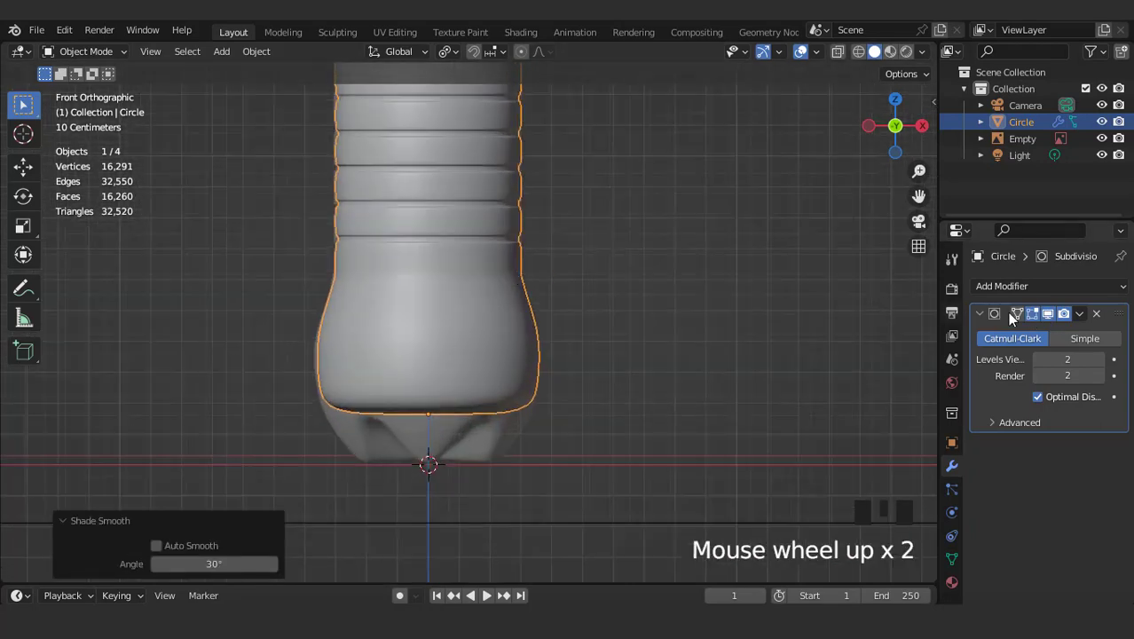
pyautogui.click(1047, 313)
pyautogui.press('1')
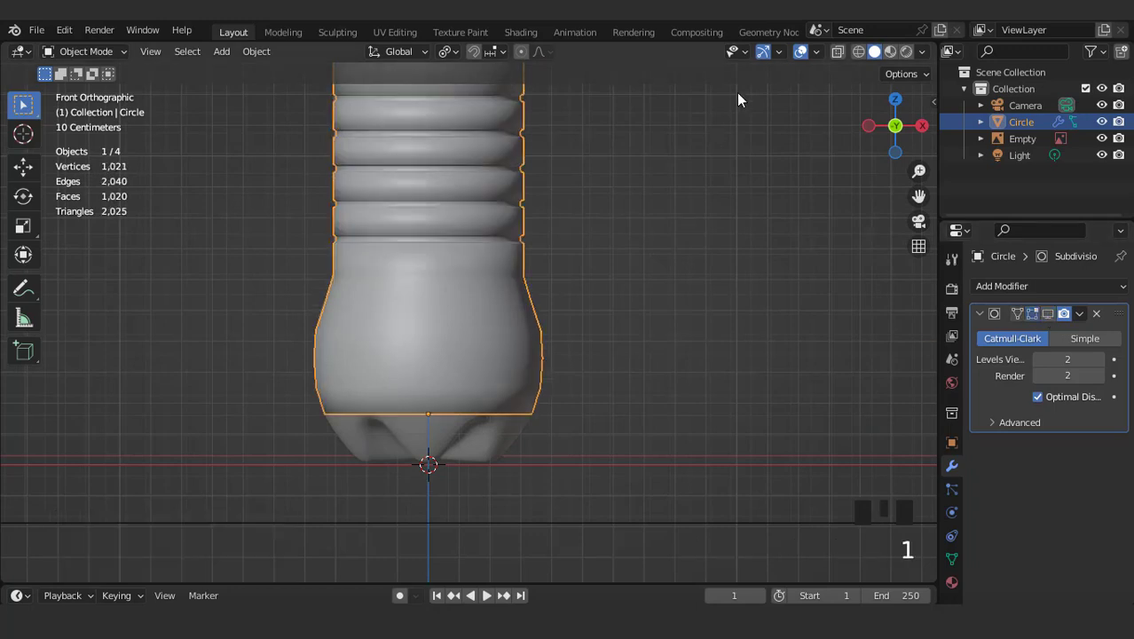
pyautogui.press('Tab')
pyautogui.click(838, 51)
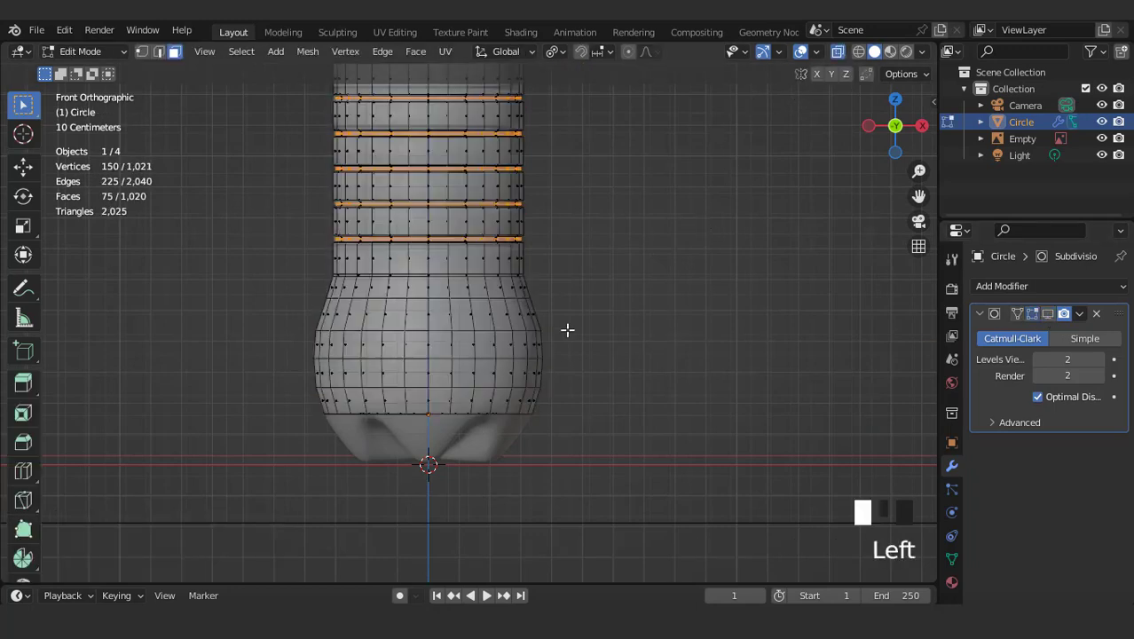
pyautogui.moveTo(279, 404); pyautogui.dragTo(639, 469)
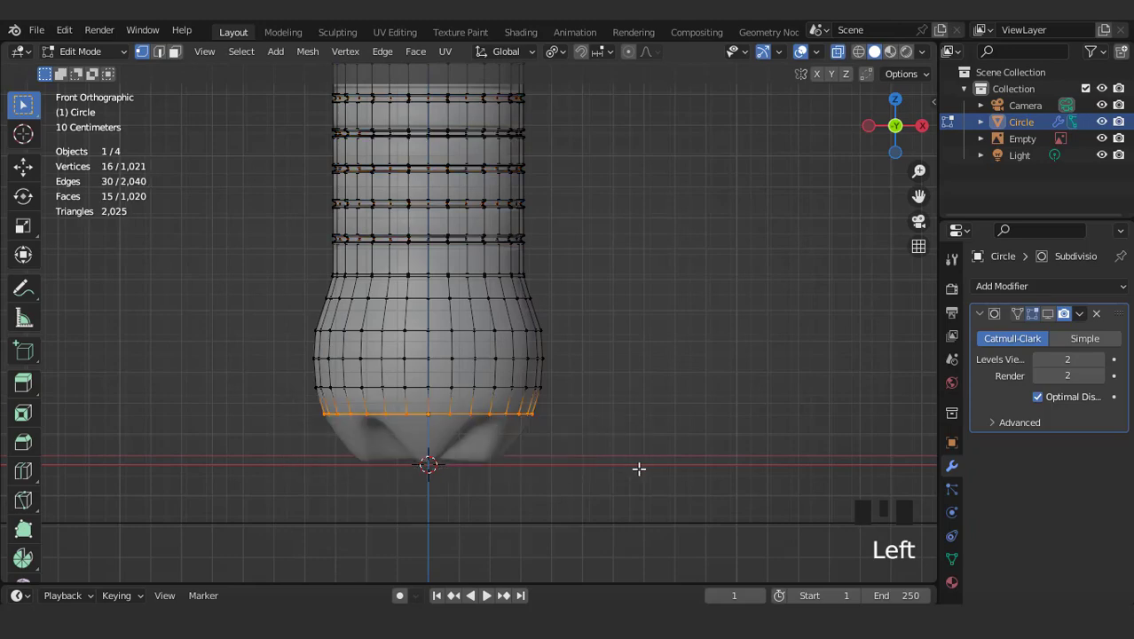
pyautogui.click(837, 50)
# - From the bottom view in face selection, inset the bottom cap by about 0.292 m and its inner faces again by about 0.573 m
pyautogui.moveTo(798, 132); pyautogui.dragTo(540, 267, button='middle')
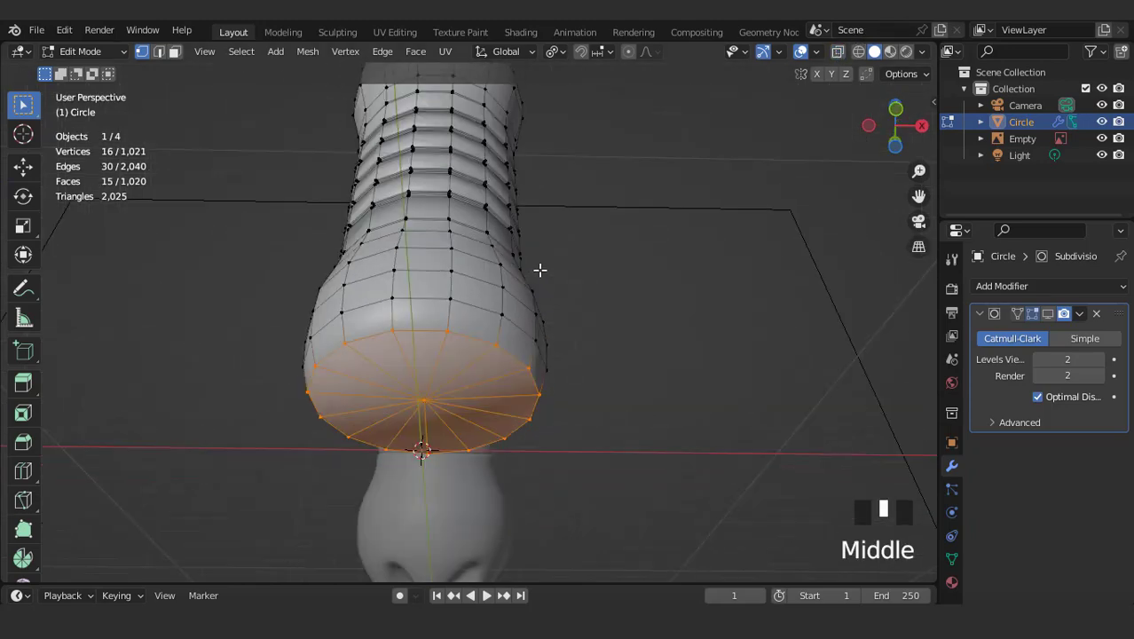
pyautogui.press('ctrl+KP_7')
pyautogui.press('3')
pyautogui.scroll(3, 568, 293)
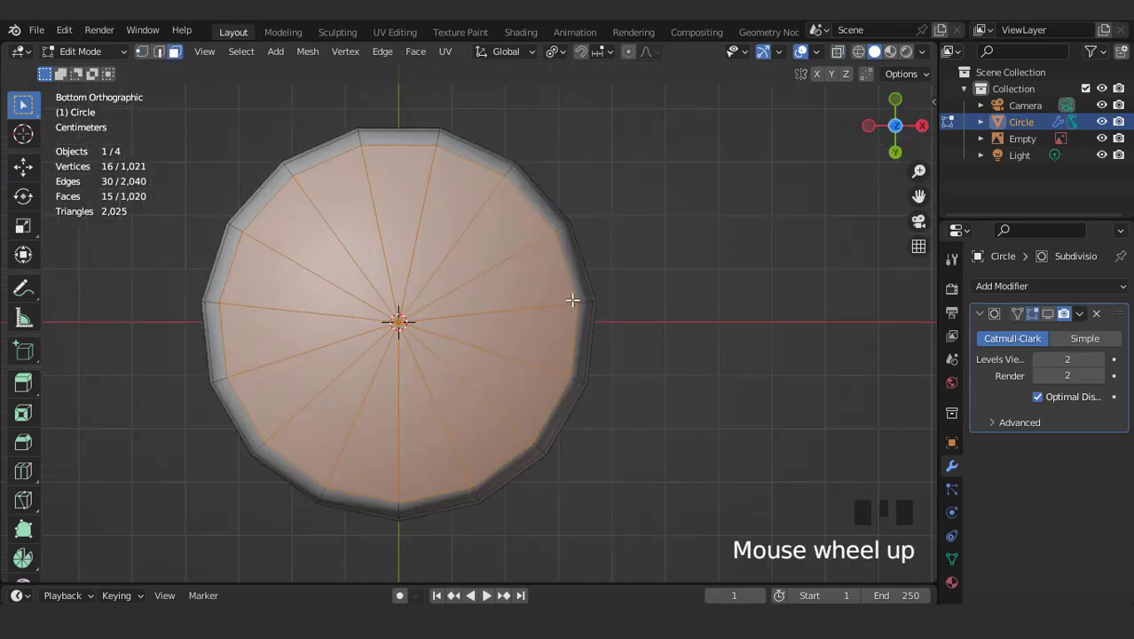
pyautogui.press('i')
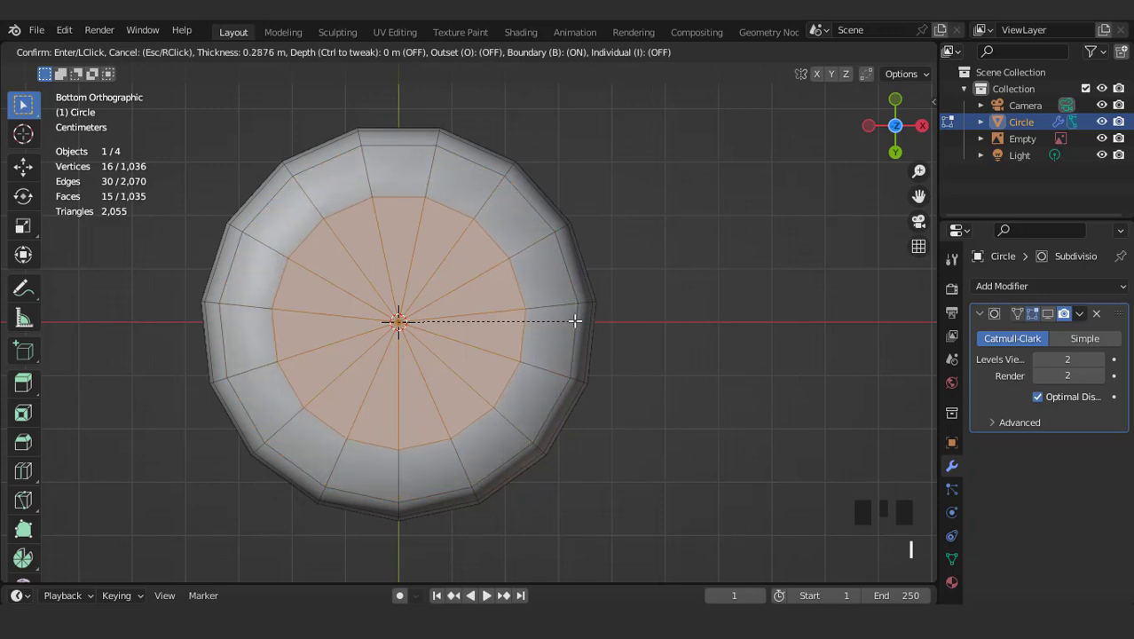
pyautogui.click(574, 320)
pyautogui.press('i')
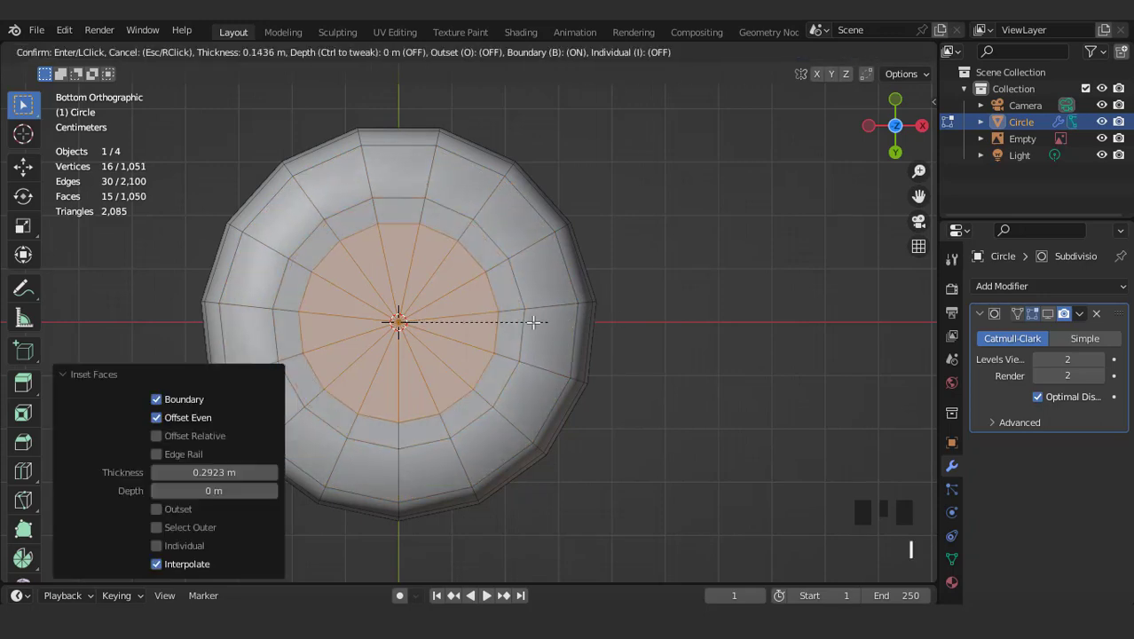
pyautogui.click(470, 316)
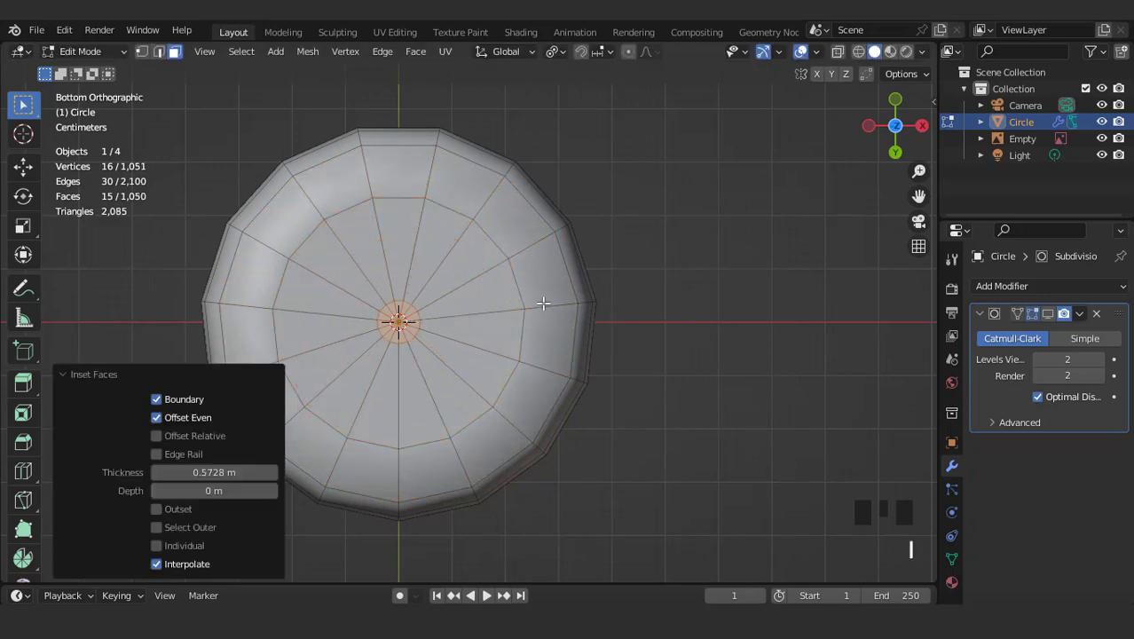
# - Select five pairs of adjacent wedges across both rings of the bottom cap, skipping one wedge between pairs, plus all the small center faces
pyautogui.click(527, 288)
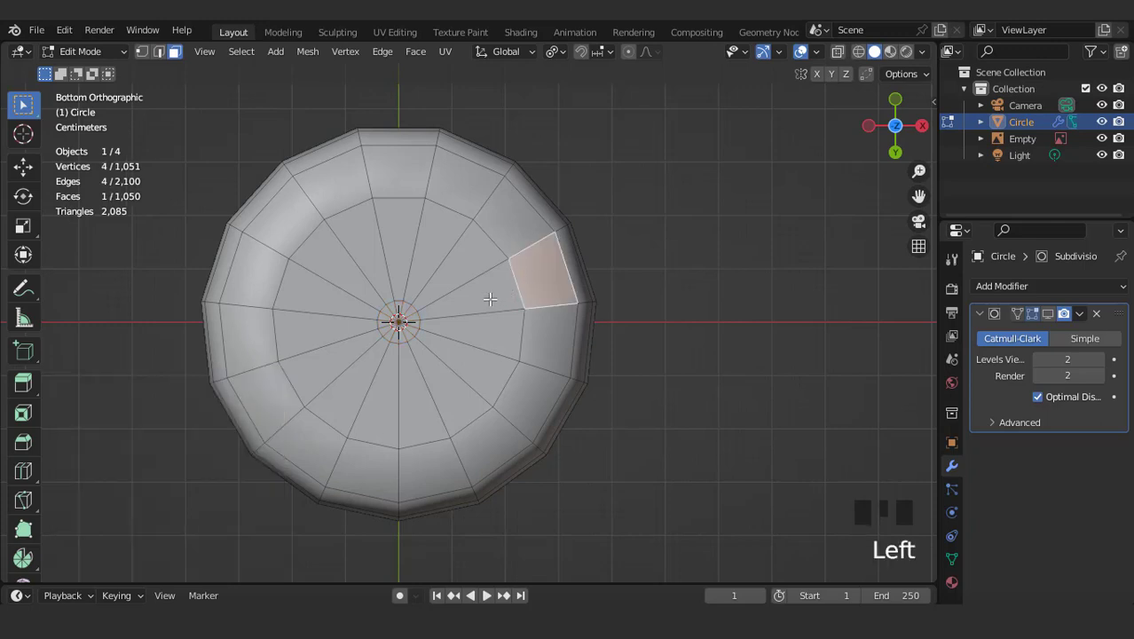
pyautogui.keyDown('shift'); pyautogui.moveTo(532, 314); pyautogui.dragTo(532, 314); pyautogui.keyUp('shift')
pyautogui.keyDown('shift'); pyautogui.moveTo(425, 414); pyautogui.dragTo(463, 455); pyautogui.keyUp('shift')
pyautogui.keyDown('shift'); pyautogui.moveTo(312, 414); pyautogui.dragTo(311, 413); pyautogui.keyUp('shift')
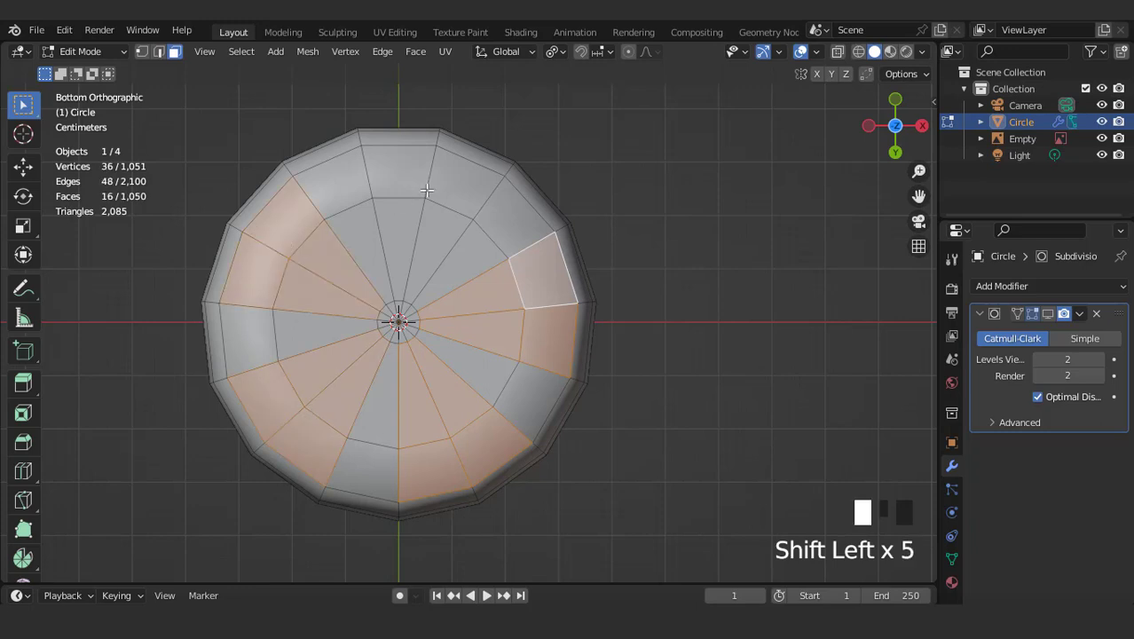
pyautogui.scroll(3, 391, 319)
pyautogui.keyDown('shift'); pyautogui.click(353, 319); pyautogui.keyUp('shift')
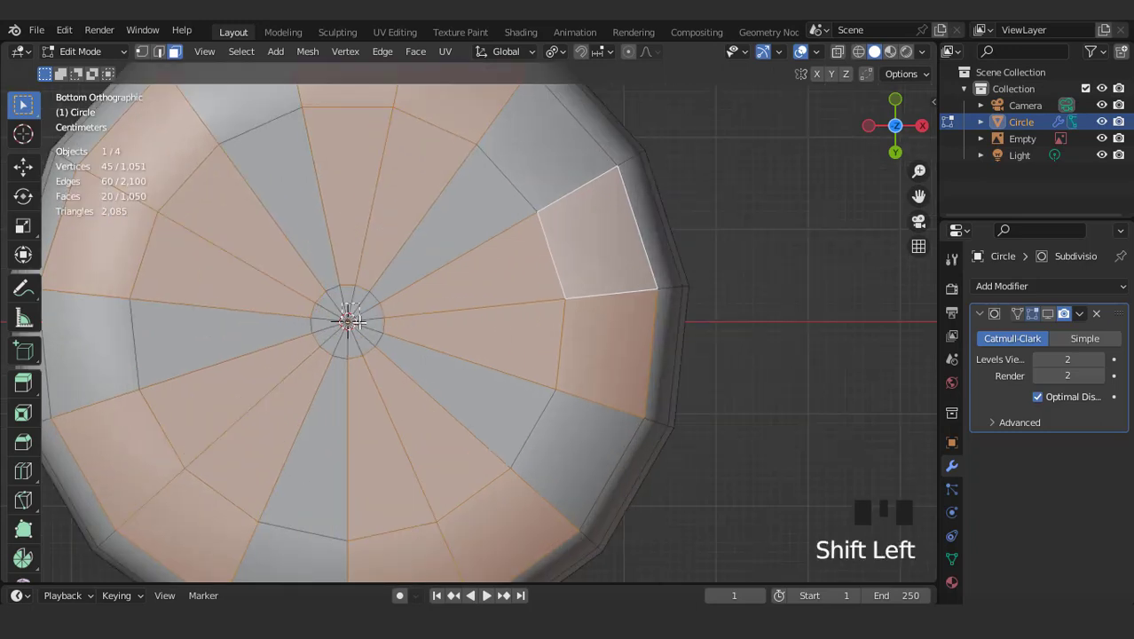
pyautogui.scroll(-6, 409, 300)
# - From the front view, extrude the selected bottom faces straight down by about 0.155 m
pyautogui.press('KP_1')
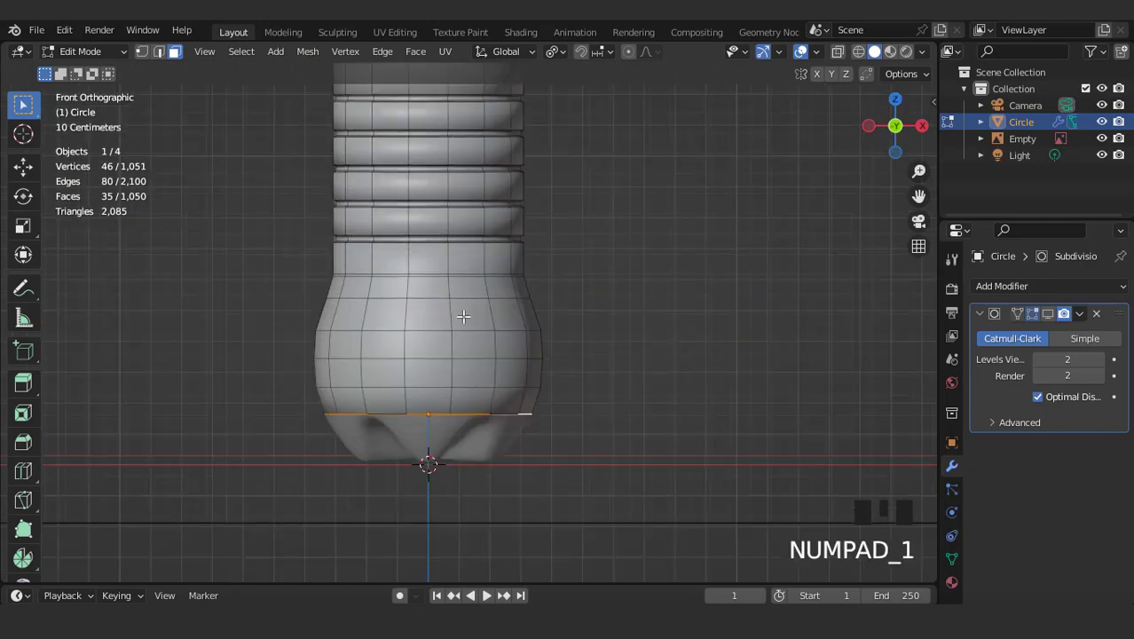
pyautogui.keyDown('shift'); pyautogui.moveTo(463, 316); pyautogui.dragTo(497, 241, button='middle'); pyautogui.keyUp('shift')
pyautogui.scroll(2, 588, 225)
pyautogui.press('e')
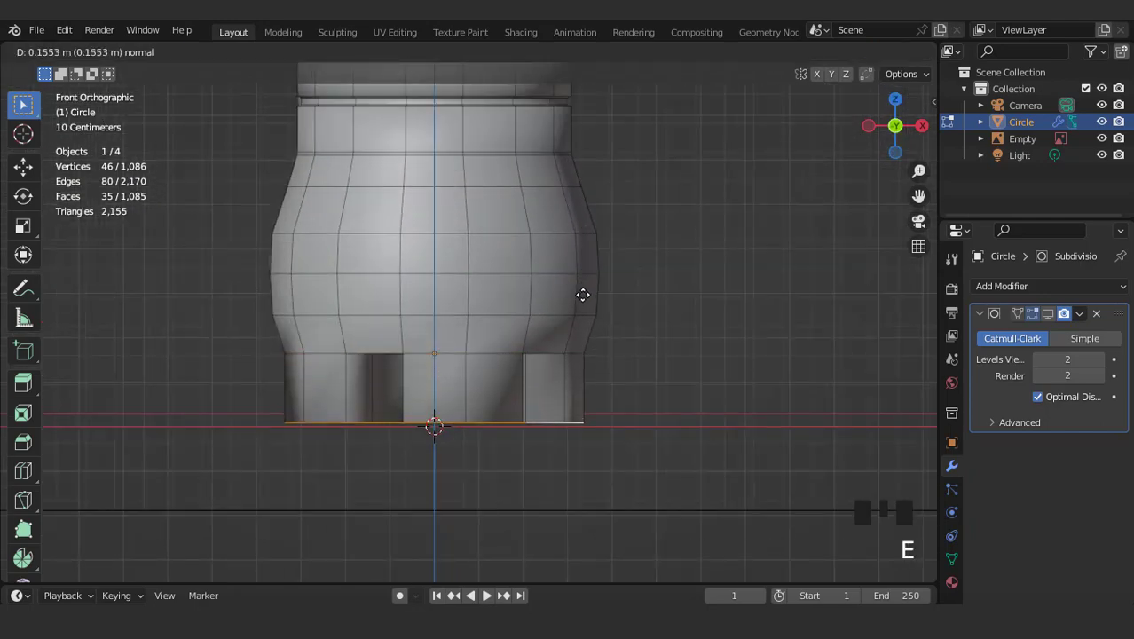
pyautogui.click(583, 295)
# - Set the transform pivot to Median Point and scale the extruded bottom faces to about 0.622
pyautogui.click(555, 51)
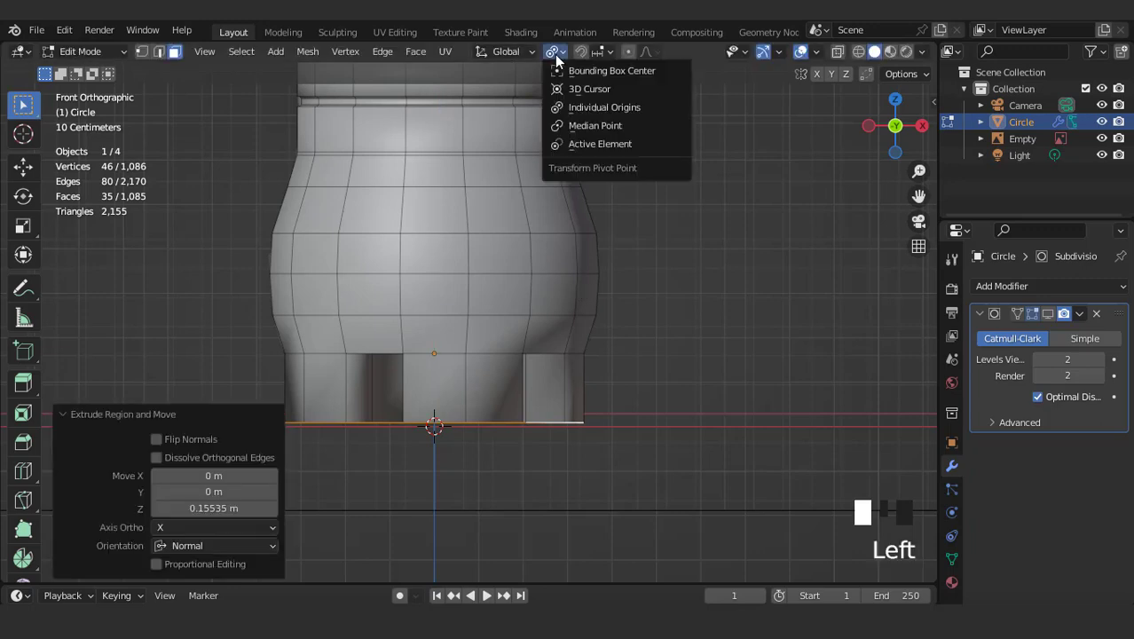
pyautogui.click(568, 130)
pyautogui.press('s')
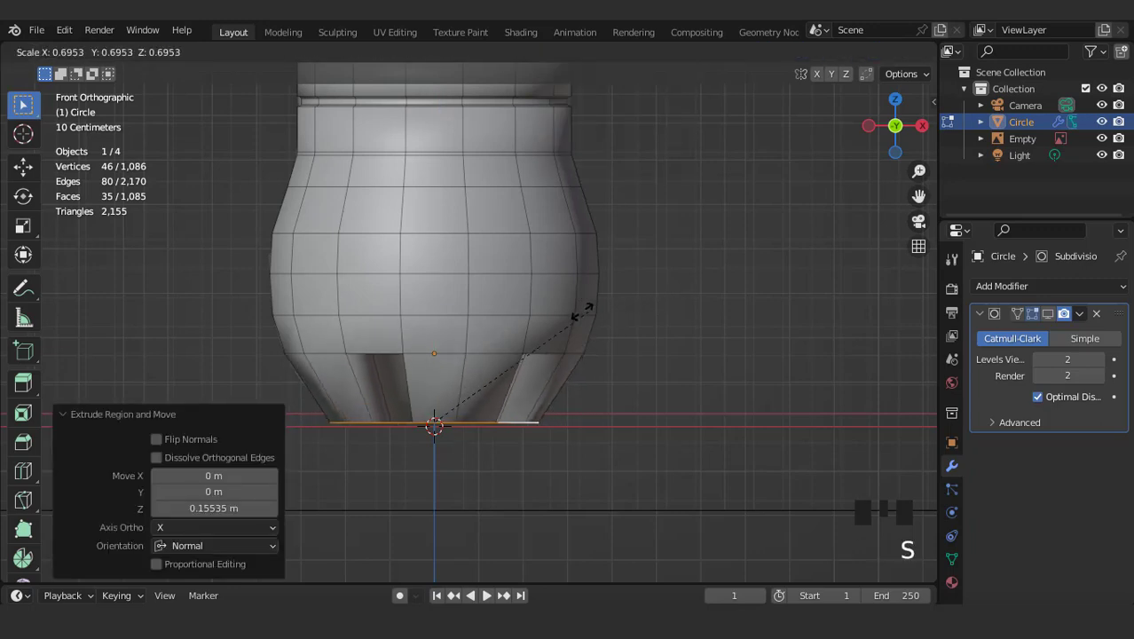
pyautogui.click(538, 287)
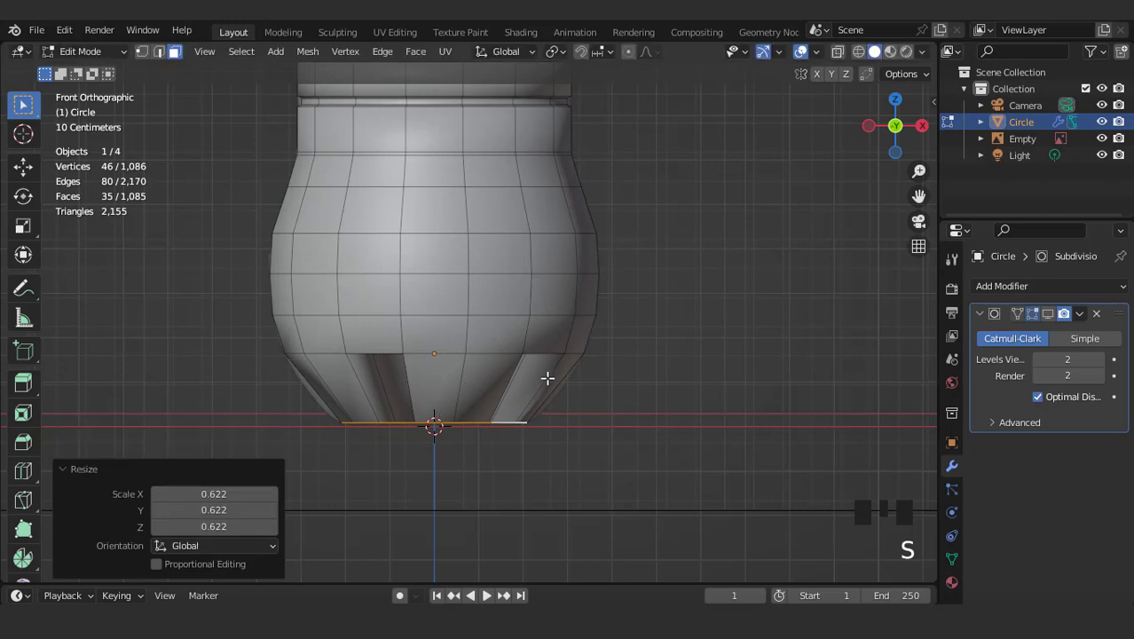
# - Add one centered loop cut around the extruded feet and scale it to about 1.074
pyautogui.hotkey('ctrl', 'r')
pyautogui.click(547, 378)
pyautogui.rightClick(544, 375)
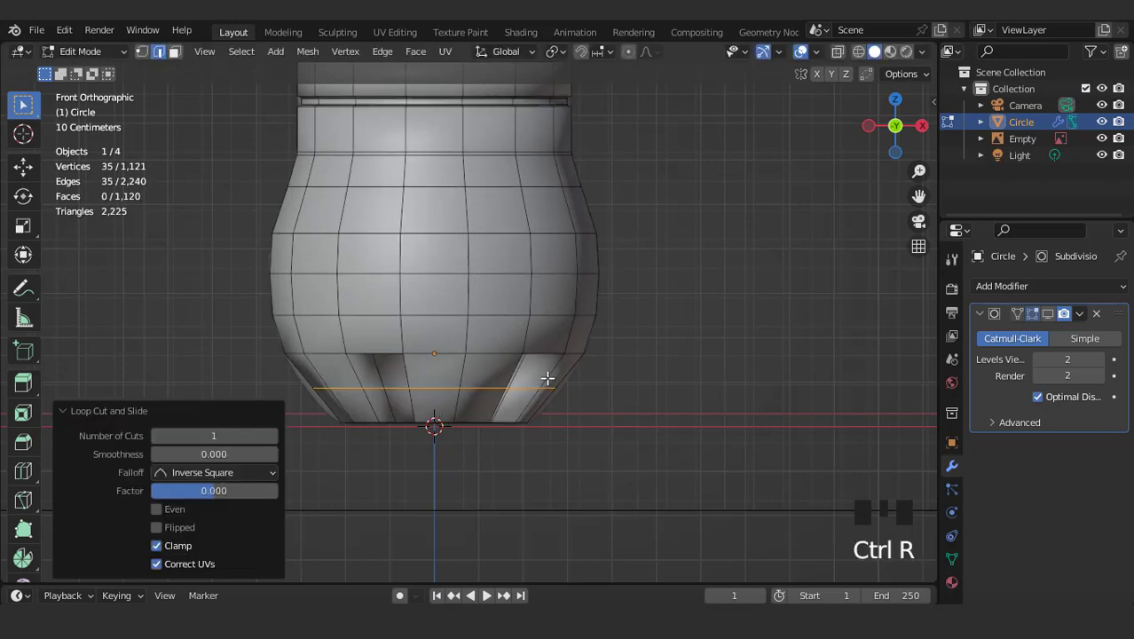
pyautogui.press('s')
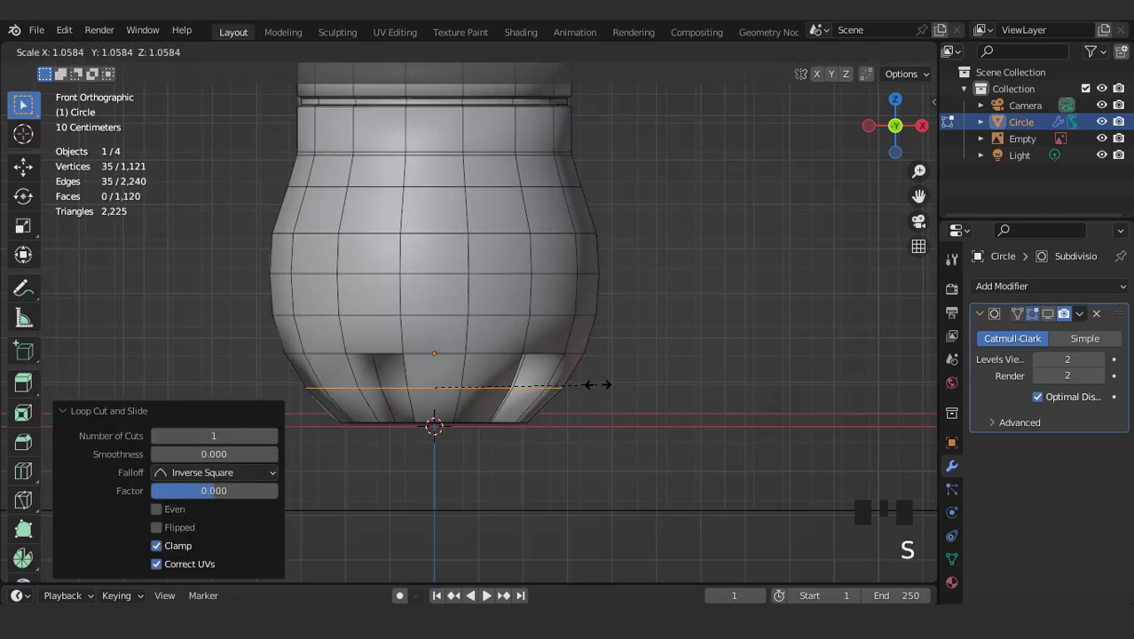
pyautogui.click(600, 386)
# - Return to Object Mode, show the subdivision in the viewport again, and inspect the base from below
pyautogui.scroll(-1, 580, 401)
pyautogui.moveTo(580, 400); pyautogui.dragTo(552, 291, button='middle')
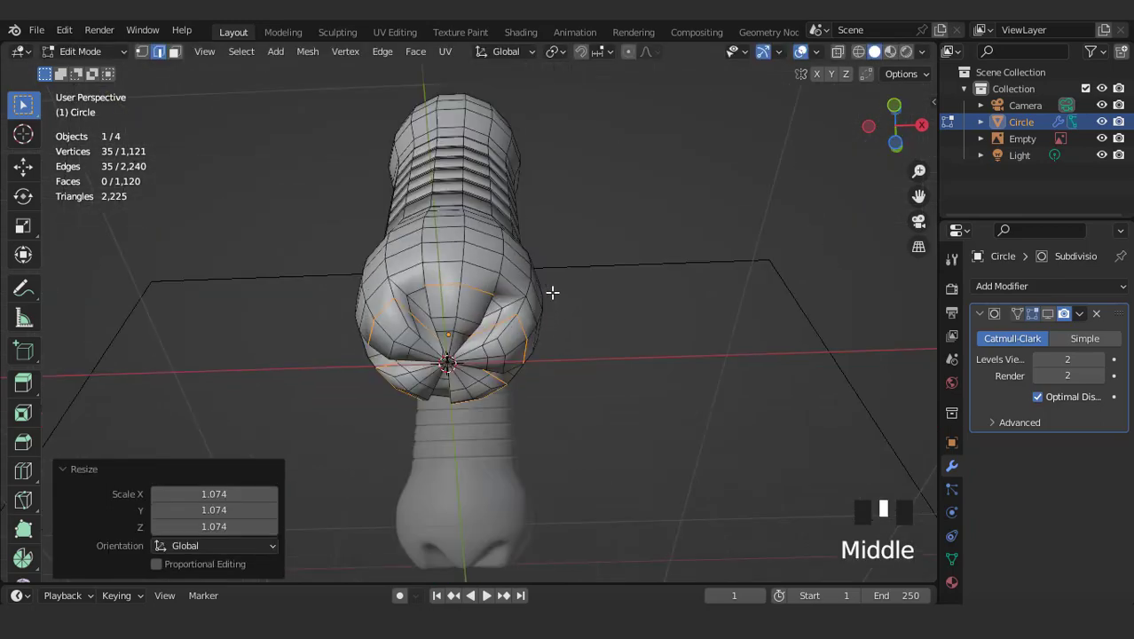
pyautogui.scroll(2, 552, 291)
pyautogui.scroll(-1, 552, 293)
pyautogui.scroll(-1, 552, 293)
pyautogui.press('Tab')
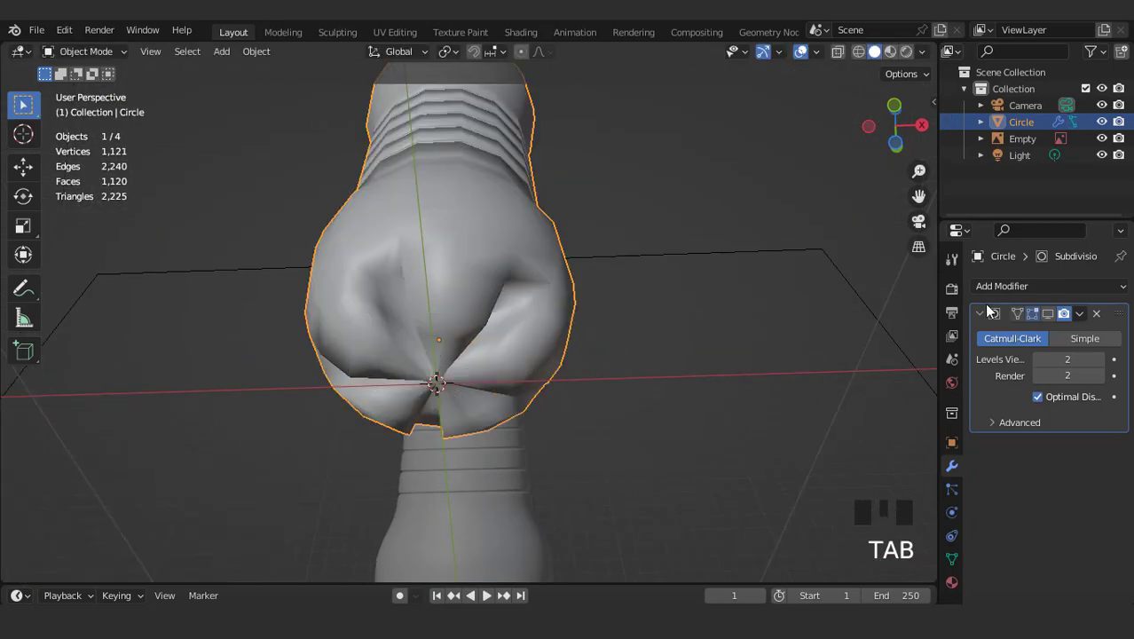
pyautogui.click(1049, 314)
pyautogui.scroll(-2, 537, 321)
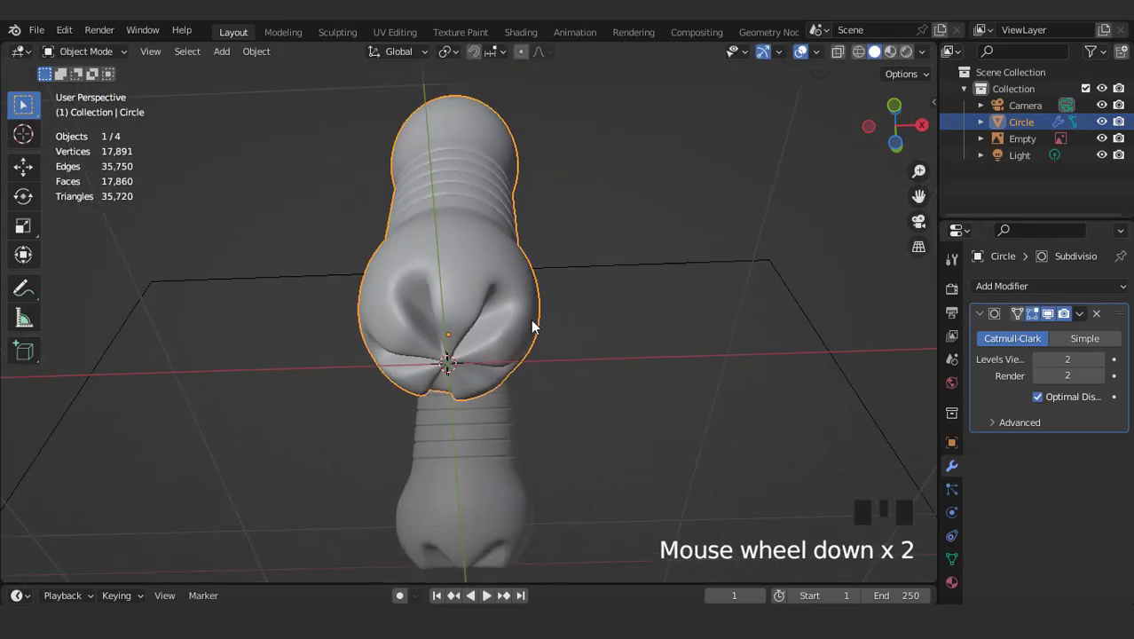
pyautogui.scroll(3, 532, 321)
# - Back in Edit Mode with face selection, select the two outer underside faces on each of the five feet
pyautogui.press('KP_1')
pyautogui.press('Tab')
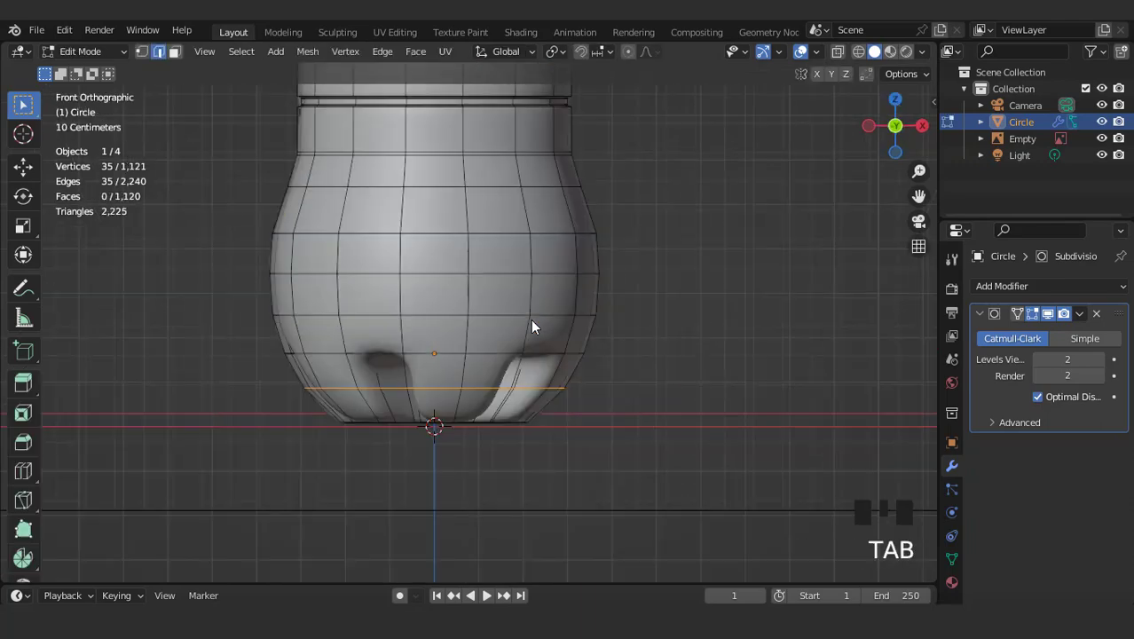
pyautogui.moveTo(531, 321); pyautogui.dragTo(511, 253, button='middle')
pyautogui.scroll(2, 511, 253)
pyautogui.press('3')
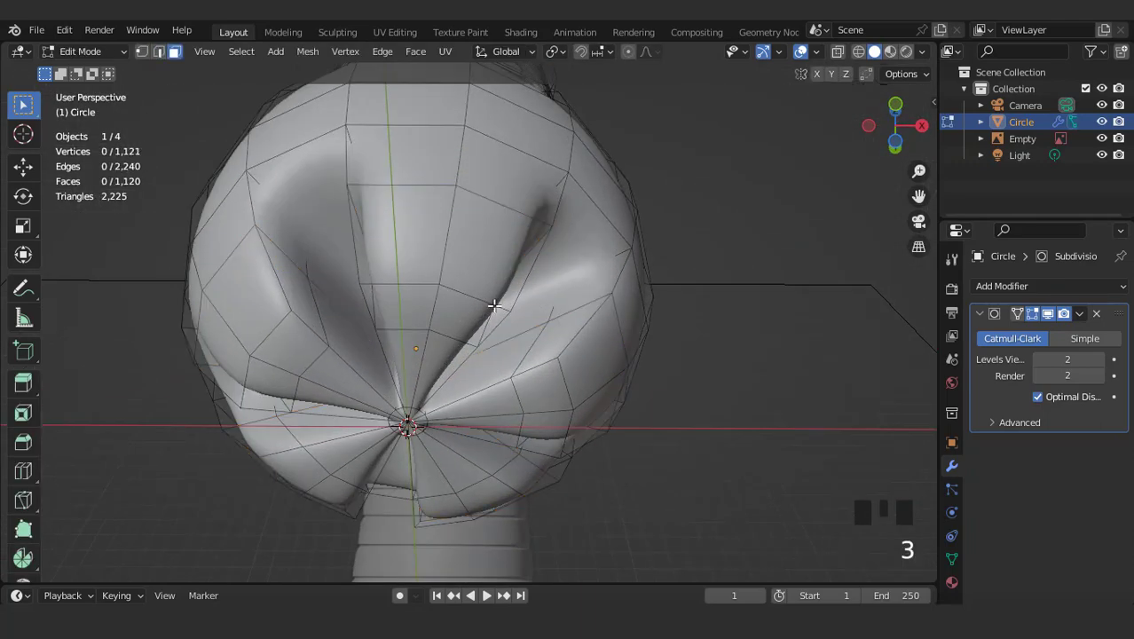
pyautogui.moveTo(493, 302); pyautogui.dragTo(495, 265, button='middle')
pyautogui.click(495, 266)
pyautogui.keyDown('shift'); pyautogui.click(513, 286); pyautogui.keyUp('shift')
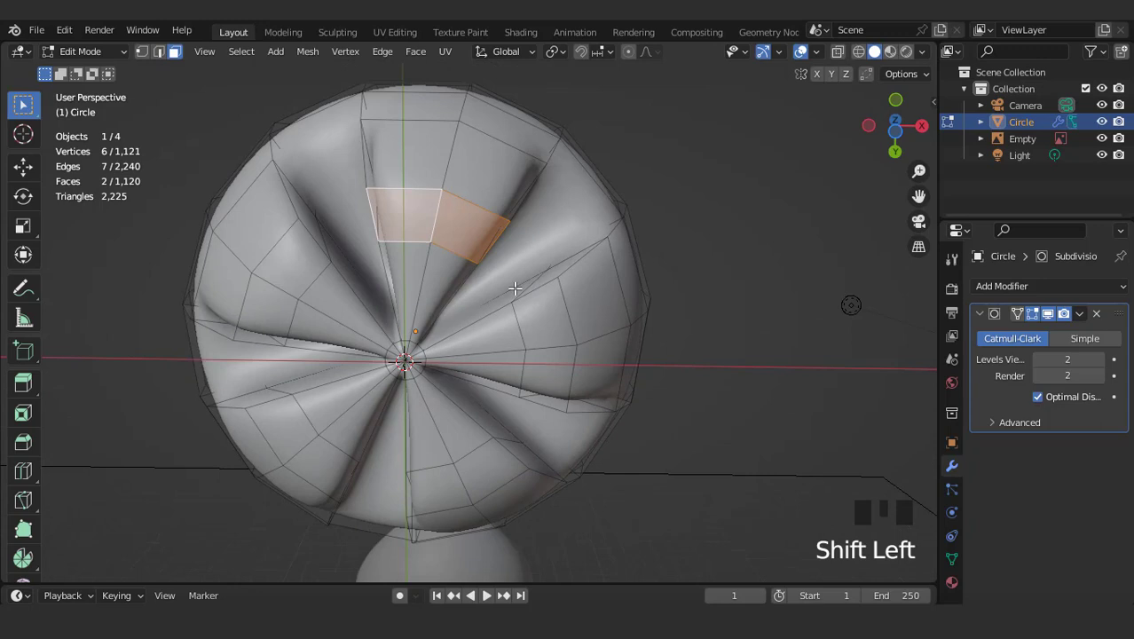
pyautogui.keyDown('shift'); pyautogui.click(553, 324); pyautogui.keyUp('shift')
pyautogui.keyDown('shift'); pyautogui.click(548, 382); pyautogui.keyUp('shift')
pyautogui.keyDown('shift'); pyautogui.click(484, 472); pyautogui.keyUp('shift')
pyautogui.keyDown('shift'); pyautogui.click(437, 490); pyautogui.keyUp('shift')
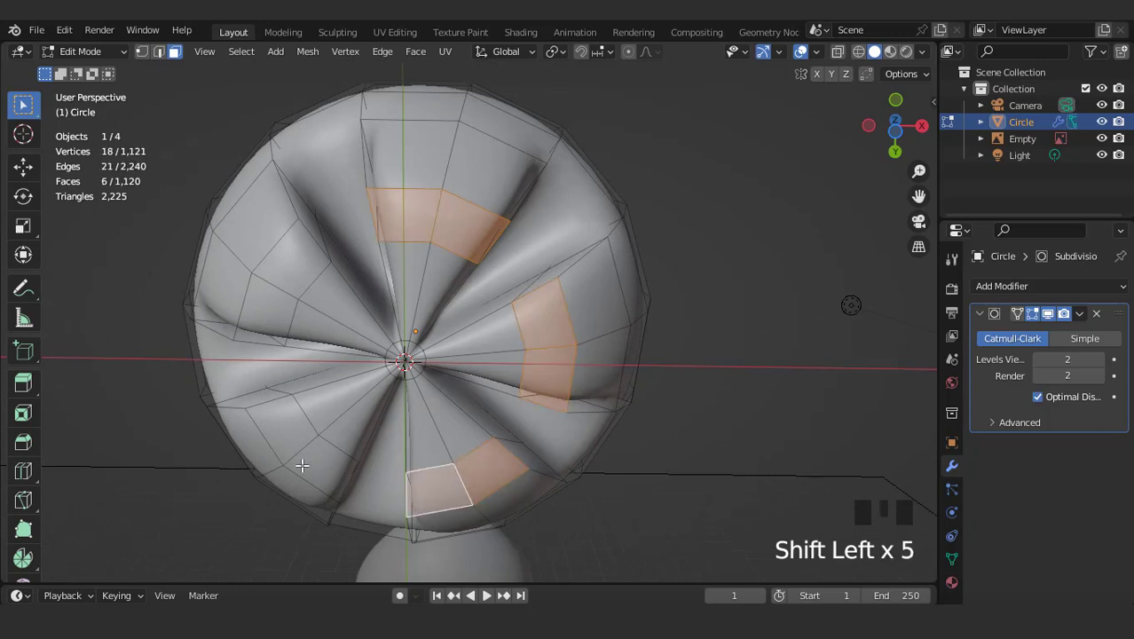
pyautogui.keyDown('shift'); pyautogui.click(323, 464); pyautogui.keyUp('shift')
pyautogui.keyDown('shift'); pyautogui.click(284, 421); pyautogui.keyUp('shift')
pyautogui.keyDown('shift'); pyautogui.click(265, 313); pyautogui.keyUp('shift')
pyautogui.keyDown('shift'); pyautogui.click(291, 258); pyautogui.keyUp('shift')
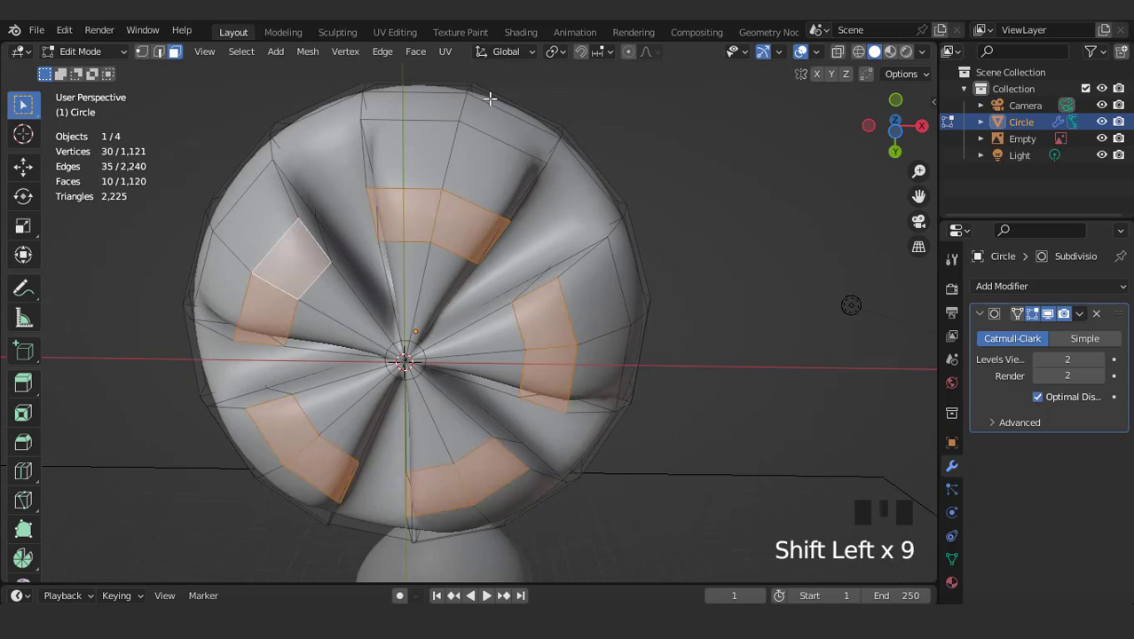
# - Set the transform pivot to Individual Origins and scale the selected foot faces to about 0.56
pyautogui.moveTo(554, 55); pyautogui.dragTo(562, 104)
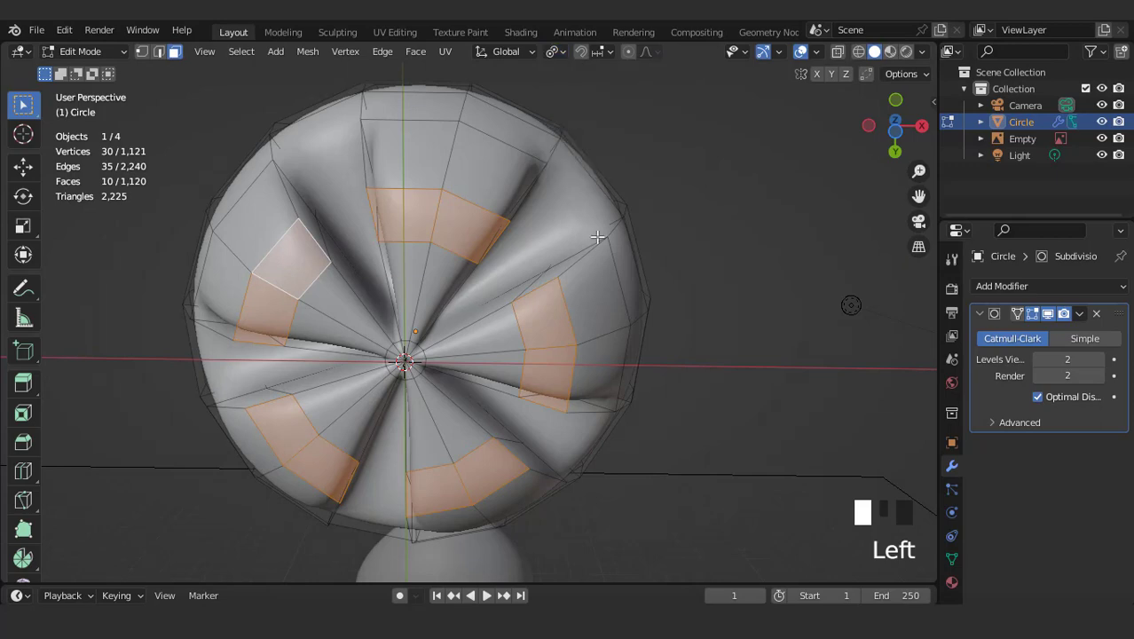
pyautogui.press('KP_1')
pyautogui.press('s')
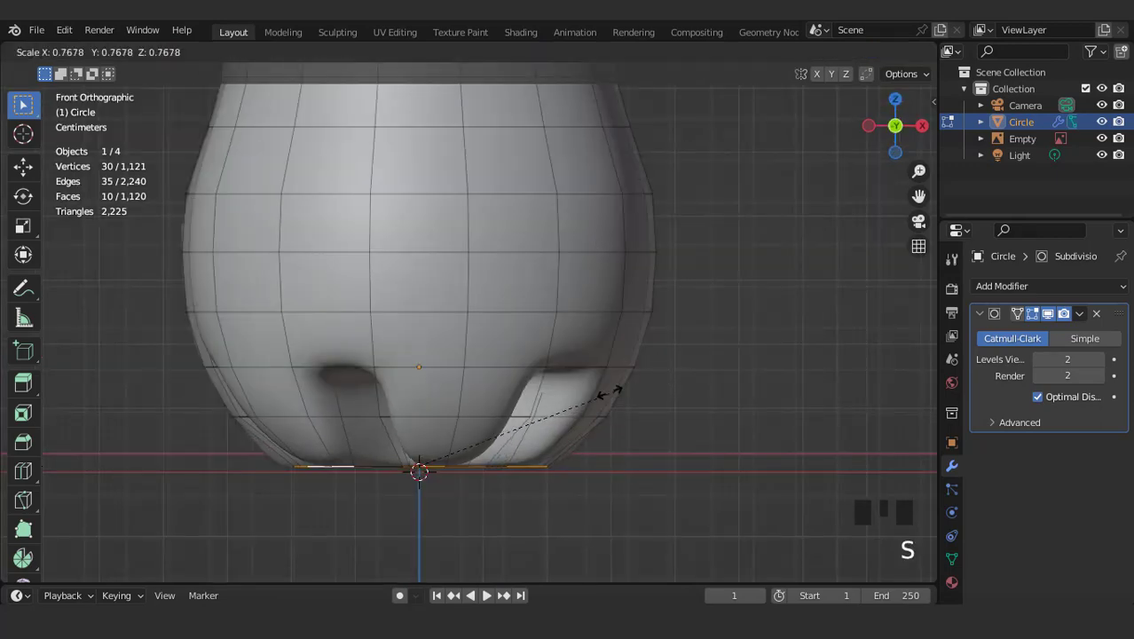
pyautogui.click(556, 396)
# - In edge selection, select the top edge of each of the five grooves around the base
pyautogui.moveTo(557, 397); pyautogui.dragTo(493, 229, button='middle')
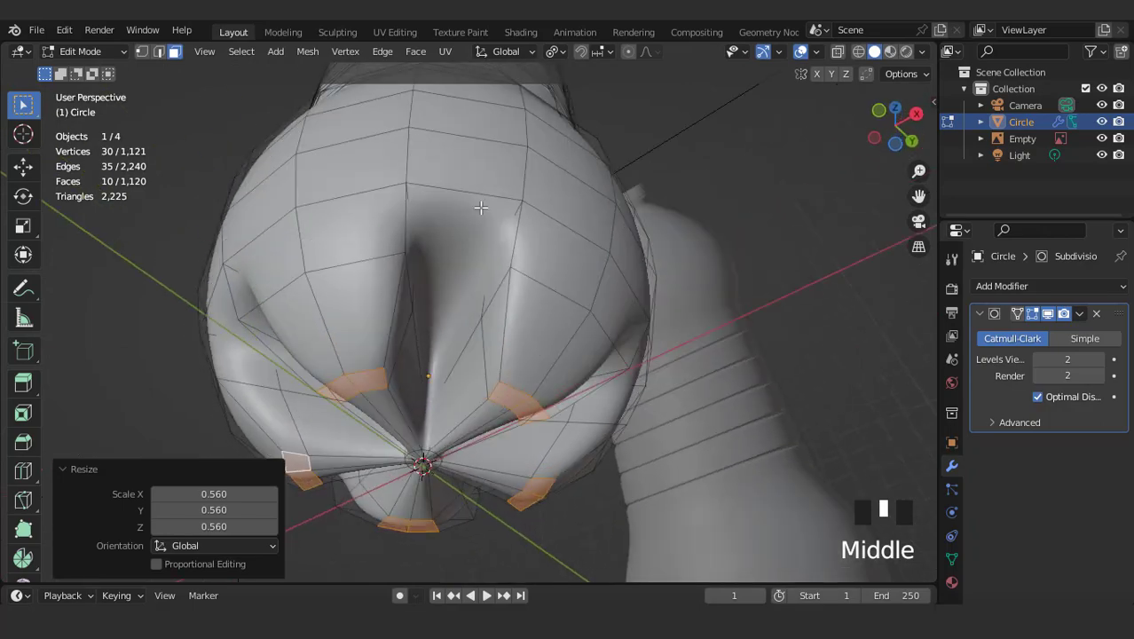
pyautogui.press('2')
pyautogui.click(479, 197)
pyautogui.moveTo(641, 234); pyautogui.dragTo(544, 250, button='middle')
pyautogui.keyDown('shift'); pyautogui.click(554, 236); pyautogui.keyUp('shift')
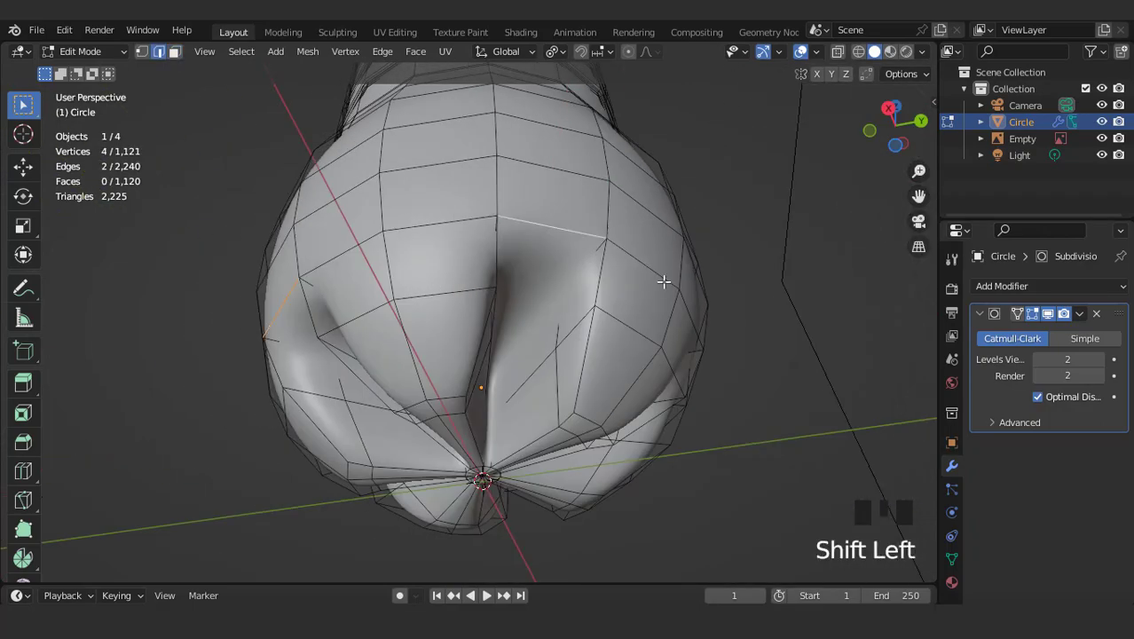
pyautogui.moveTo(664, 281); pyautogui.dragTo(553, 245, button='middle')
pyautogui.keyDown('shift'); pyautogui.click(572, 182); pyautogui.keyUp('shift')
pyautogui.moveTo(573, 186); pyautogui.dragTo(491, 160, button='middle')
pyautogui.keyDown('shift'); pyautogui.click(491, 158); pyautogui.keyUp('shift')
pyautogui.moveTo(742, 228); pyautogui.dragTo(519, 222, button='middle')
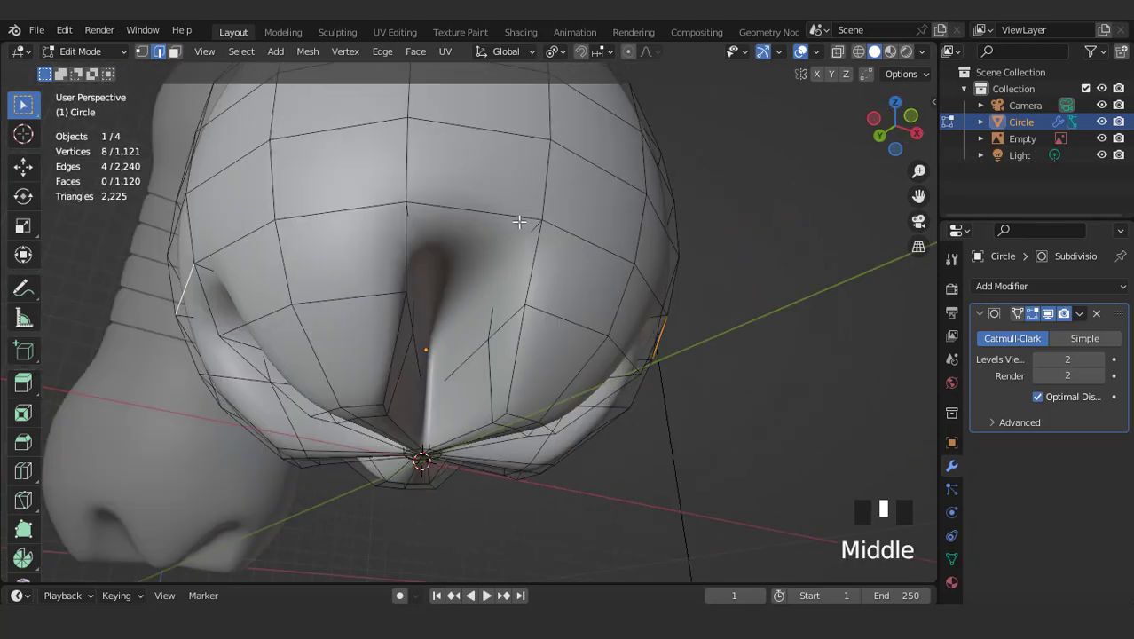
pyautogui.keyDown('shift'); pyautogui.click(517, 217); pyautogui.keyUp('shift')
# - Scale the five groove top edges down about their individual origins to narrow them, and check the smoothed base in Object Mode
pyautogui.press('KP_1')
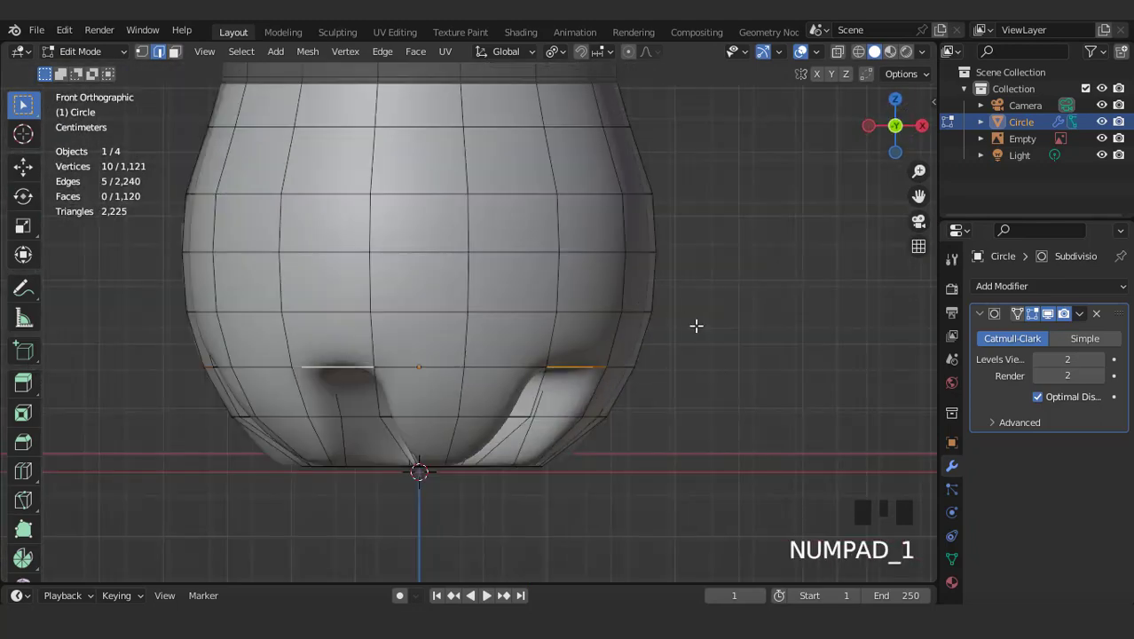
pyautogui.press('s')
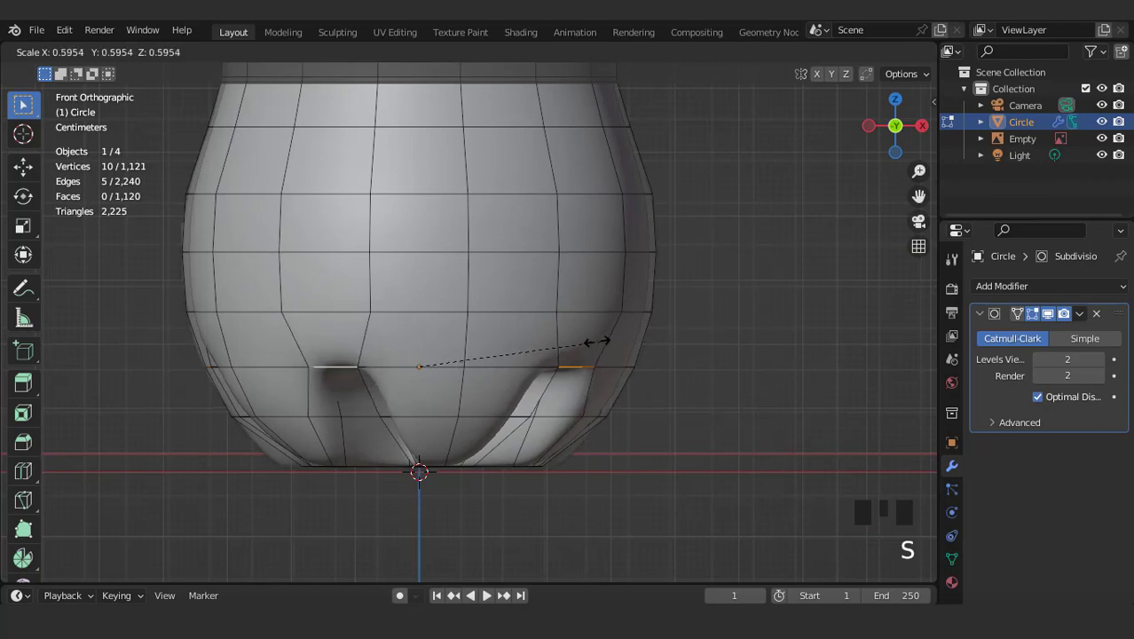
pyautogui.click(577, 340)
pyautogui.moveTo(577, 340); pyautogui.dragTo(664, 121, button='middle')
pyautogui.press('Tab')
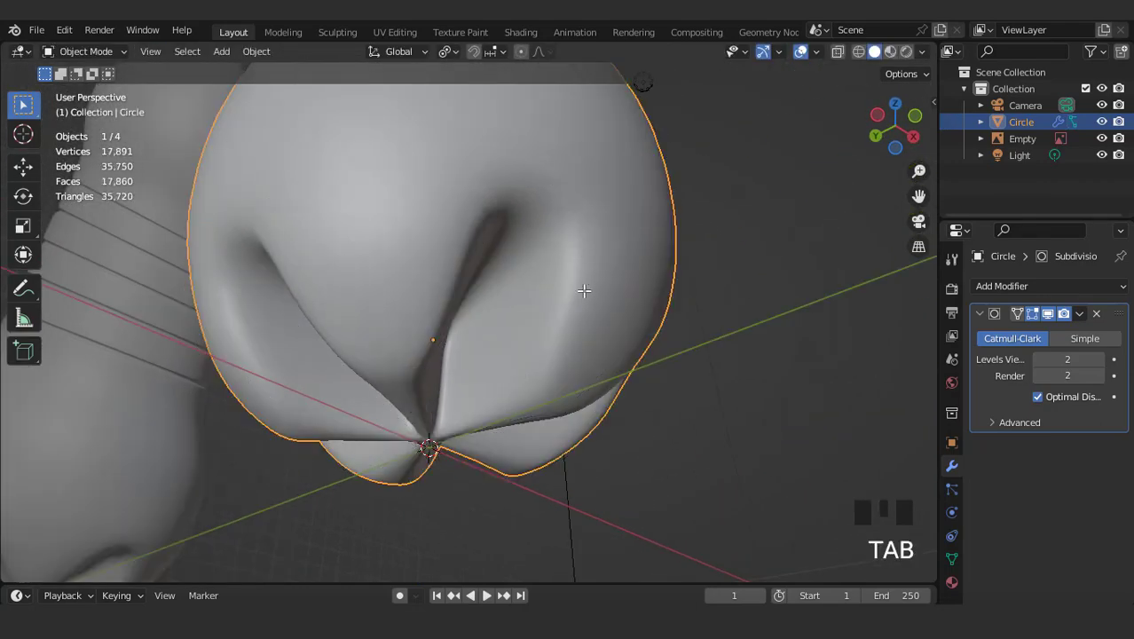
pyautogui.scroll(-5, 588, 351)
pyautogui.moveTo(589, 344); pyautogui.dragTo(709, 316, button='middle')
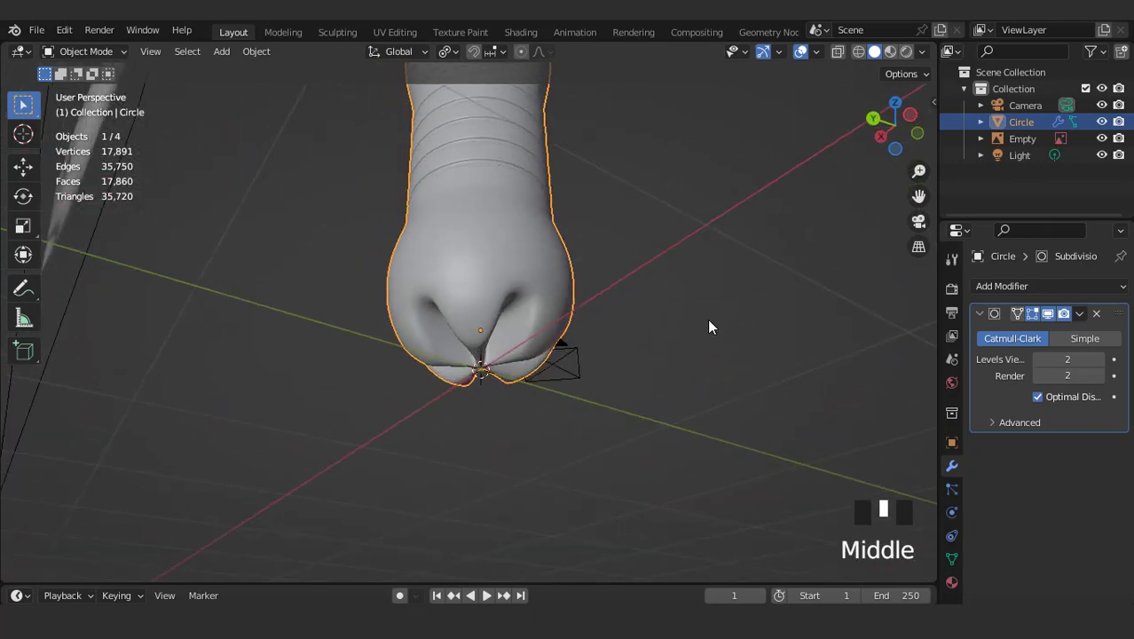
pyautogui.scroll(2, 589, 293)
# - In Edit Mode, select the two outer edges of the middle loop on each of the five feet
pyautogui.press('Tab')
pyautogui.moveTo(588, 301); pyautogui.dragTo(577, 329, button='middle')
pyautogui.click(527, 318)
pyautogui.keyDown('shift'); pyautogui.click(585, 350); pyautogui.keyUp('shift')
pyautogui.keyDown('shift'); pyautogui.click(536, 354); pyautogui.keyUp('shift')
pyautogui.keyDown('shift'); pyautogui.click(537, 354); pyautogui.keyUp('shift')
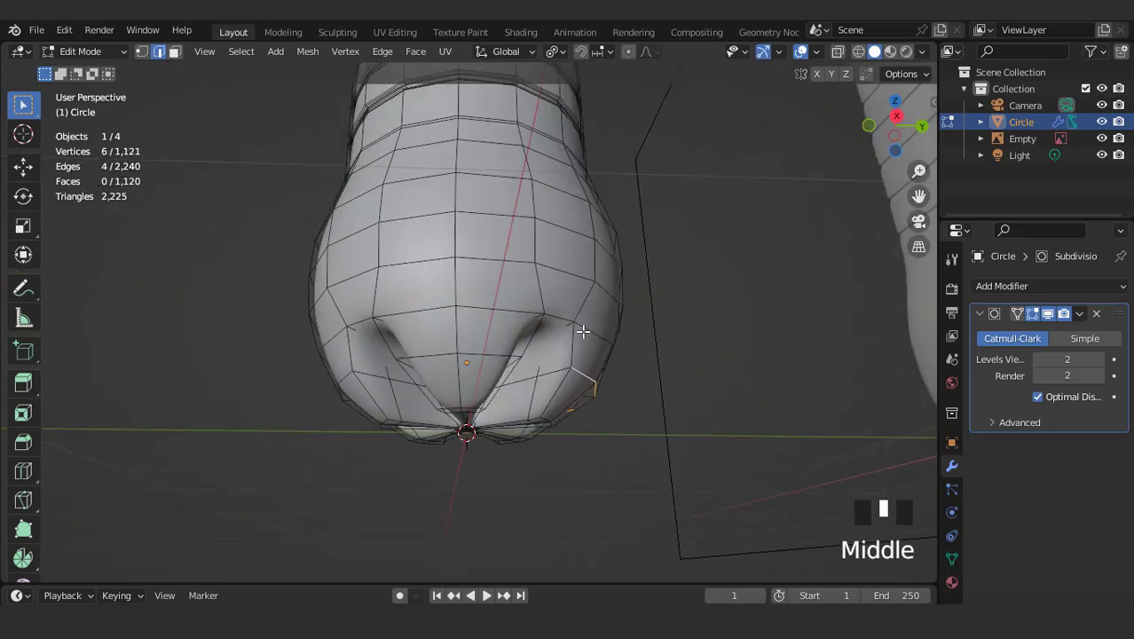
pyautogui.keyDown('shift'); pyautogui.click(490, 356); pyautogui.keyUp('shift')
pyautogui.keyDown('shift'); pyautogui.click(490, 356); pyautogui.keyUp('shift')
pyautogui.moveTo(490, 356); pyautogui.dragTo(540, 339, button='middle')
pyautogui.keyDown('shift'); pyautogui.click(418, 342); pyautogui.keyUp('shift')
pyautogui.keyDown('shift'); pyautogui.click(418, 342); pyautogui.keyUp('shift')
pyautogui.keyDown('shift'); pyautogui.click(519, 340); pyautogui.keyUp('shift')
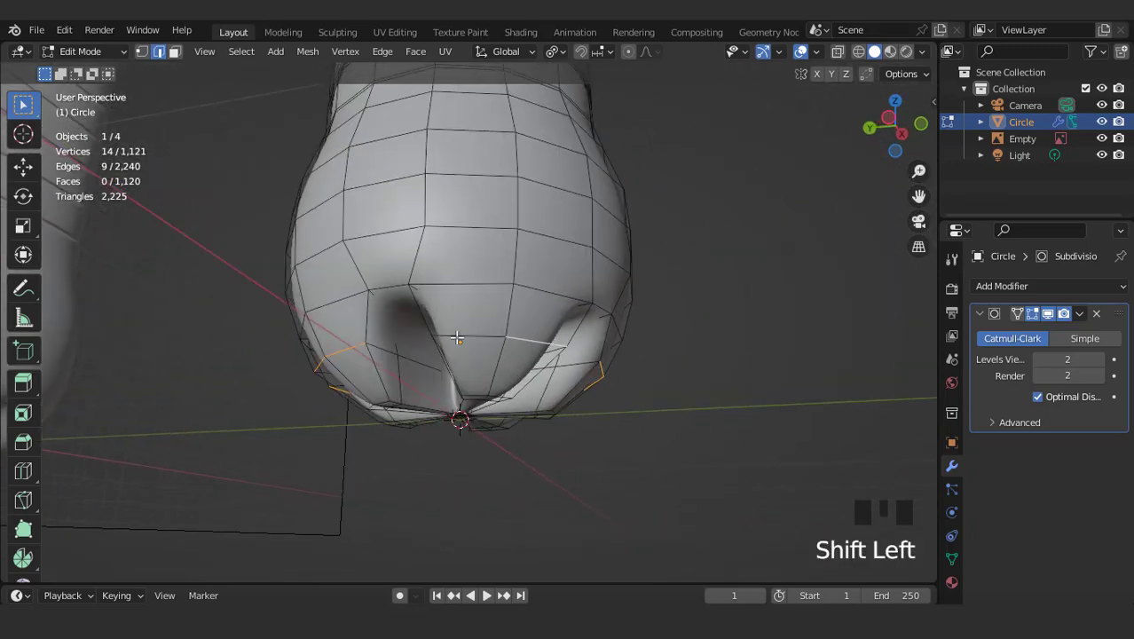
pyautogui.keyDown('shift'); pyautogui.click(456, 339); pyautogui.keyUp('shift')
# - From the front view, scale the selected foot edges to about 0.804 about their individual origins
pyautogui.press('KP_1')
pyautogui.scroll(3, 665, 397)
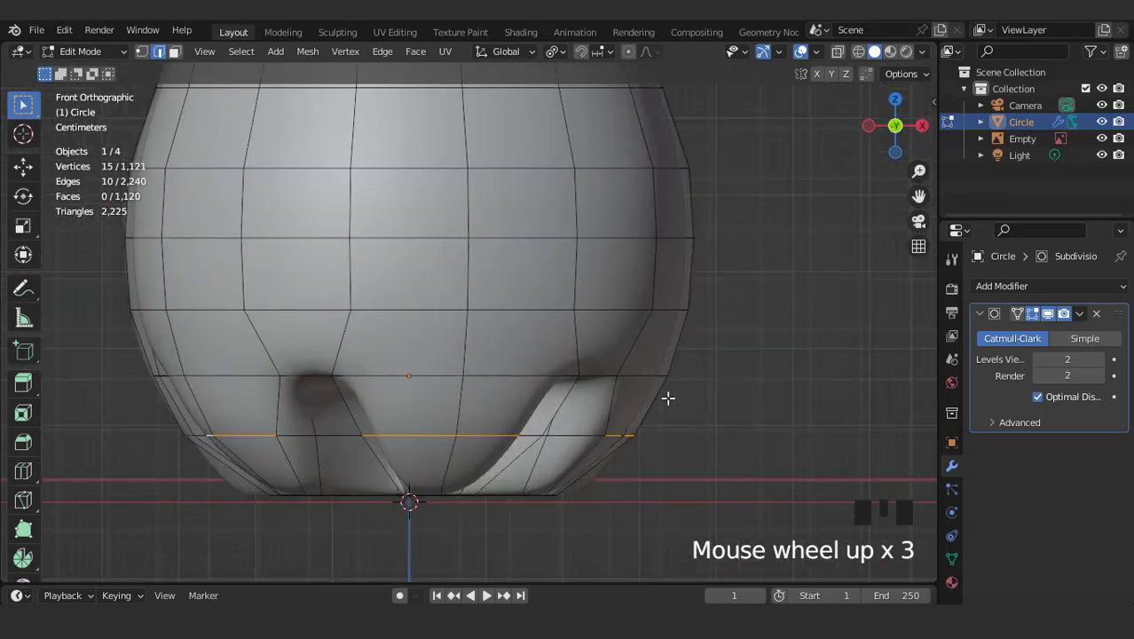
pyautogui.press('s')
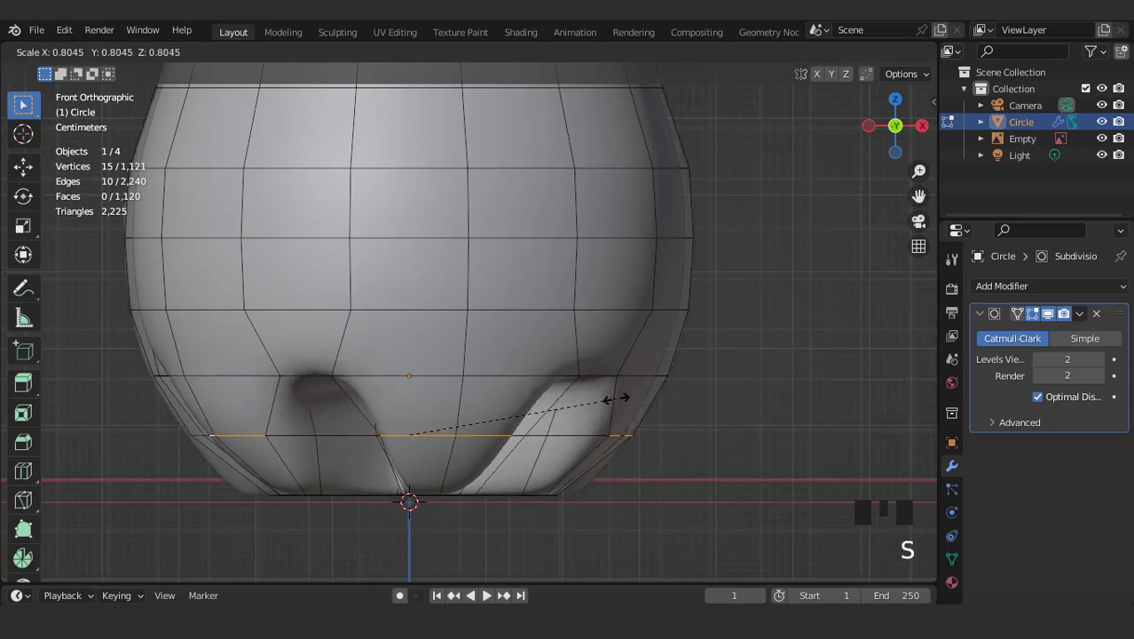
pyautogui.click(620, 397)
# - Hide the subdivision in the viewport and, in face selection, select the narrow inner face inside each of the five base grooves
pyautogui.moveTo(621, 398); pyautogui.dragTo(418, 395, button='middle')
pyautogui.click(1048, 315)
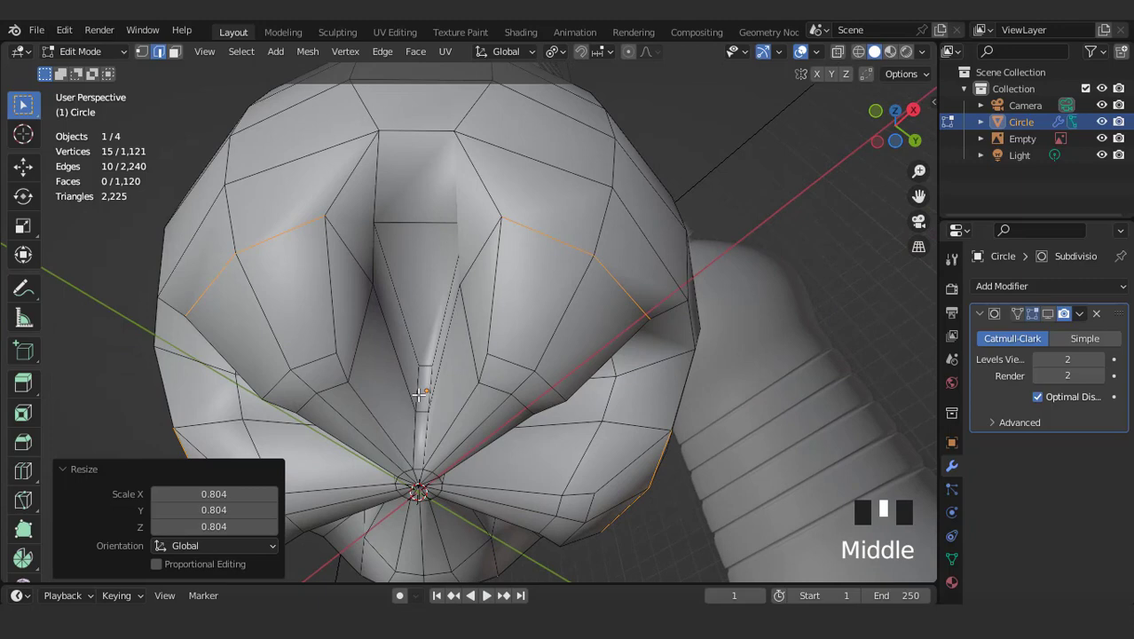
pyautogui.press('2')
pyautogui.press('3')
pyautogui.click(421, 391)
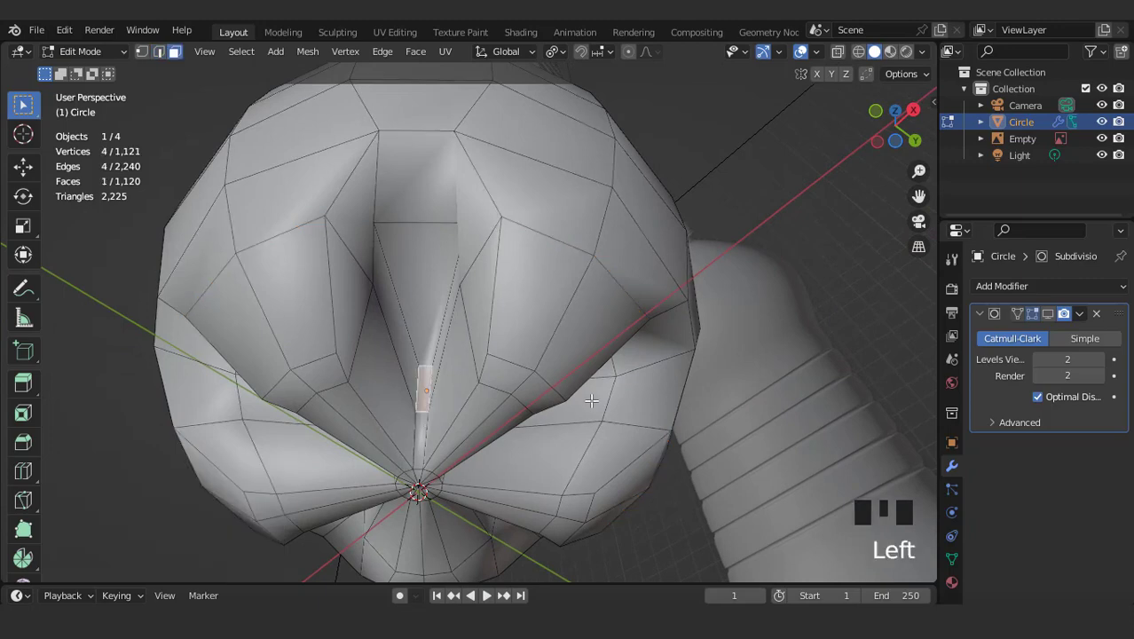
pyautogui.moveTo(420, 391); pyautogui.dragTo(487, 407, button='middle')
pyautogui.keyDown('shift'); pyautogui.click(503, 388); pyautogui.keyUp('shift')
pyautogui.keyDown('shift'); pyautogui.click(525, 359); pyautogui.keyUp('shift')
pyautogui.moveTo(645, 353); pyautogui.dragTo(442, 387, button='middle')
pyautogui.keyDown('shift'); pyautogui.click(459, 355); pyautogui.keyUp('shift')
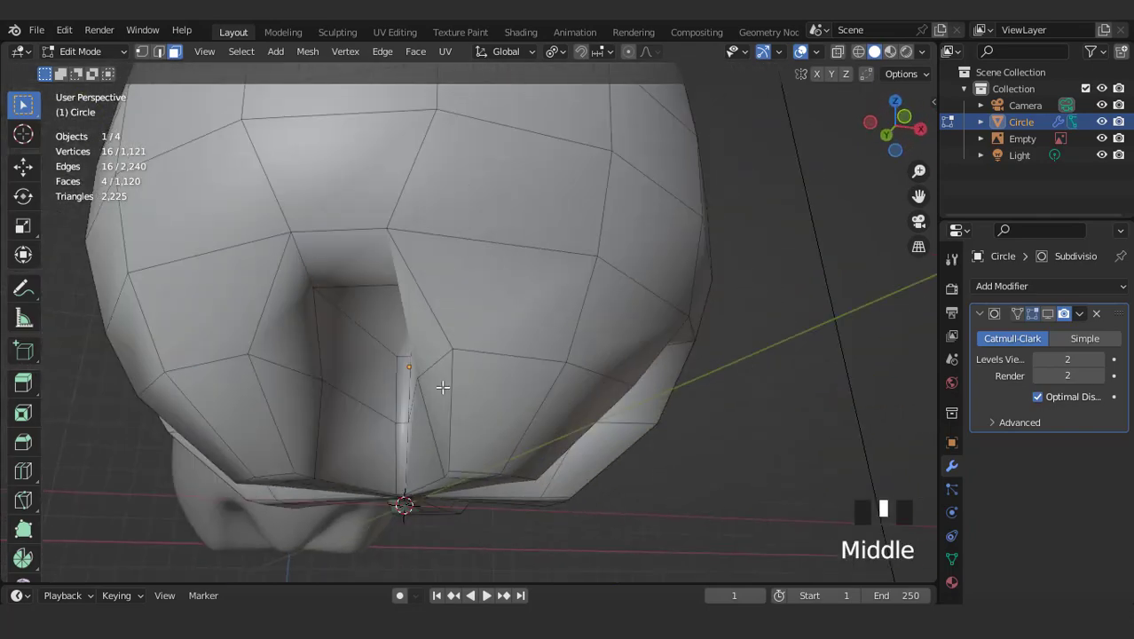
pyautogui.keyDown('shift'); pyautogui.click(403, 388); pyautogui.keyUp('shift')
pyautogui.moveTo(555, 405); pyautogui.dragTo(461, 412, button='middle')
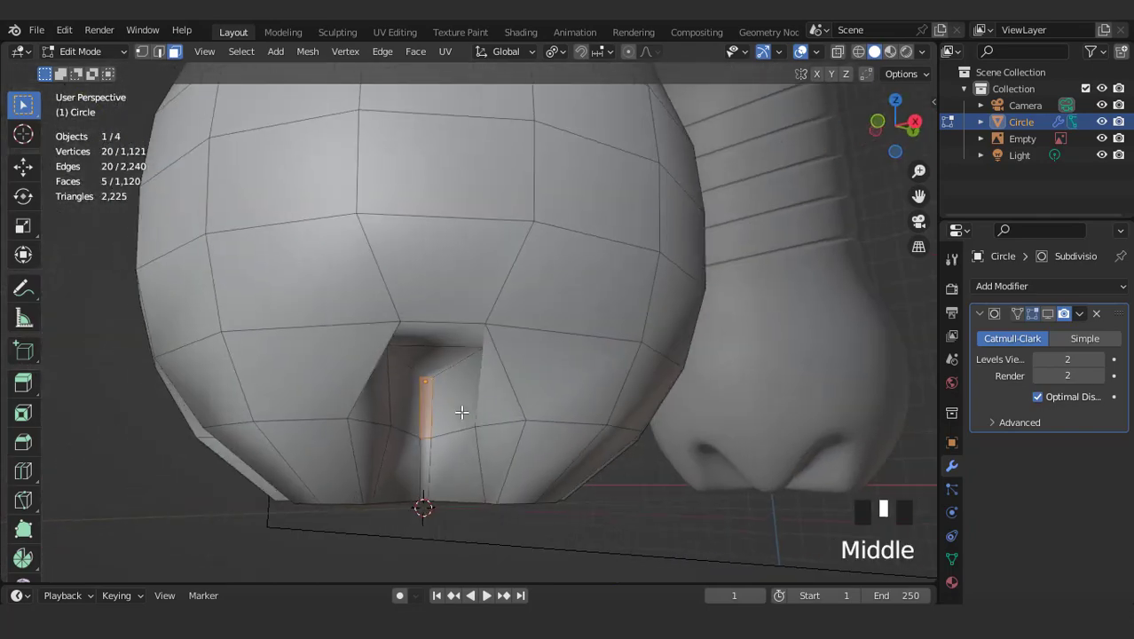
# - Lower the five selected inner groove faces along Z by about 0.022 m, and again by about 0.013 m with the subdivision hidden
pyautogui.click(1048, 313)
pyautogui.press('g')
pyautogui.press('z')
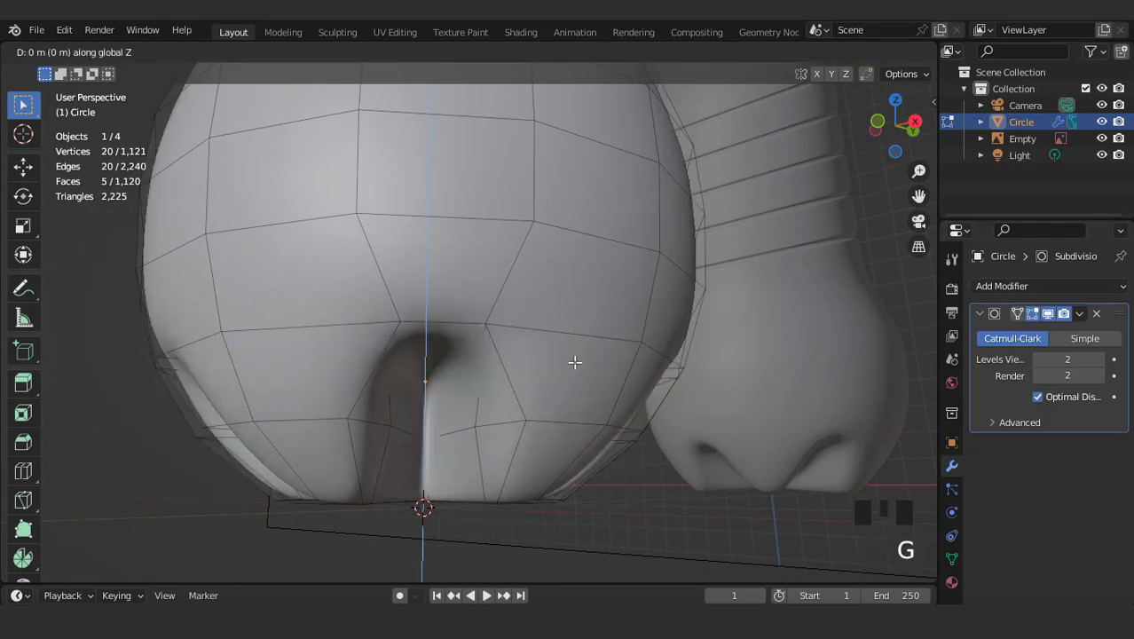
pyautogui.click(577, 376)
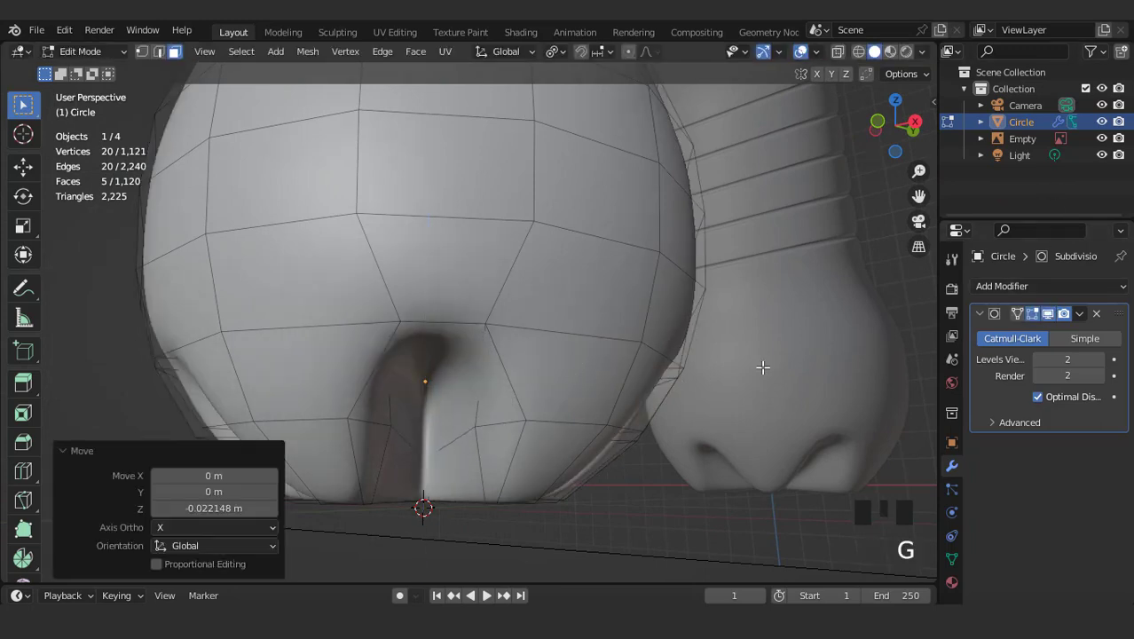
pyautogui.click(1048, 313)
pyautogui.press('g')
pyautogui.press('z')
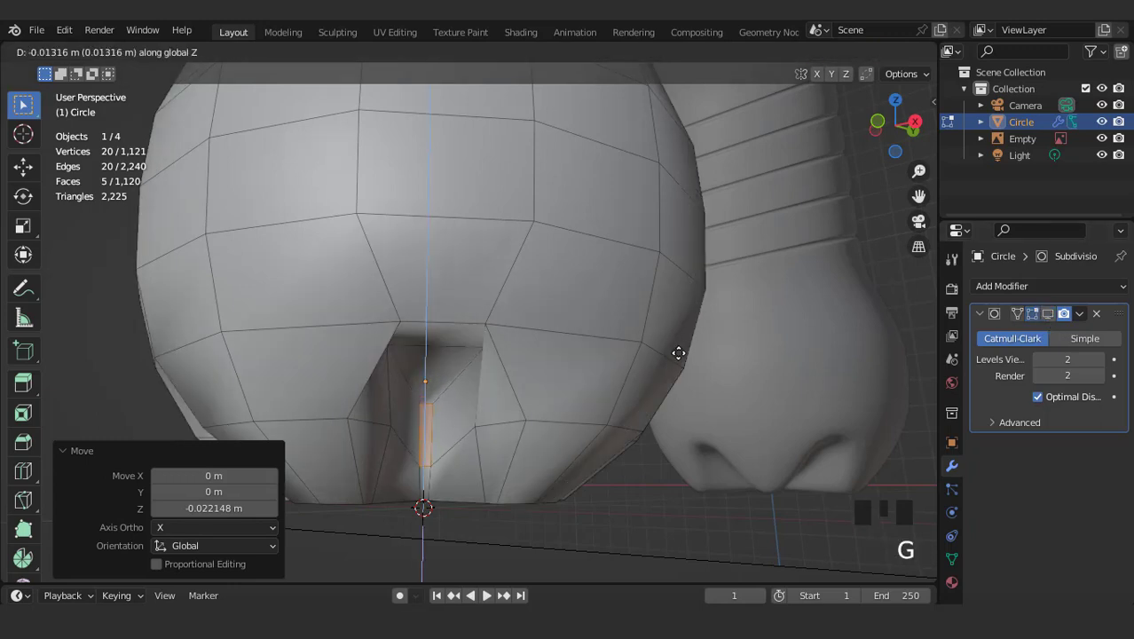
pyautogui.click(678, 354)
# - Set the pivot to Median Point and scale the five groove faces outward by about 1.374, excluding the Z axis
pyautogui.click(555, 50)
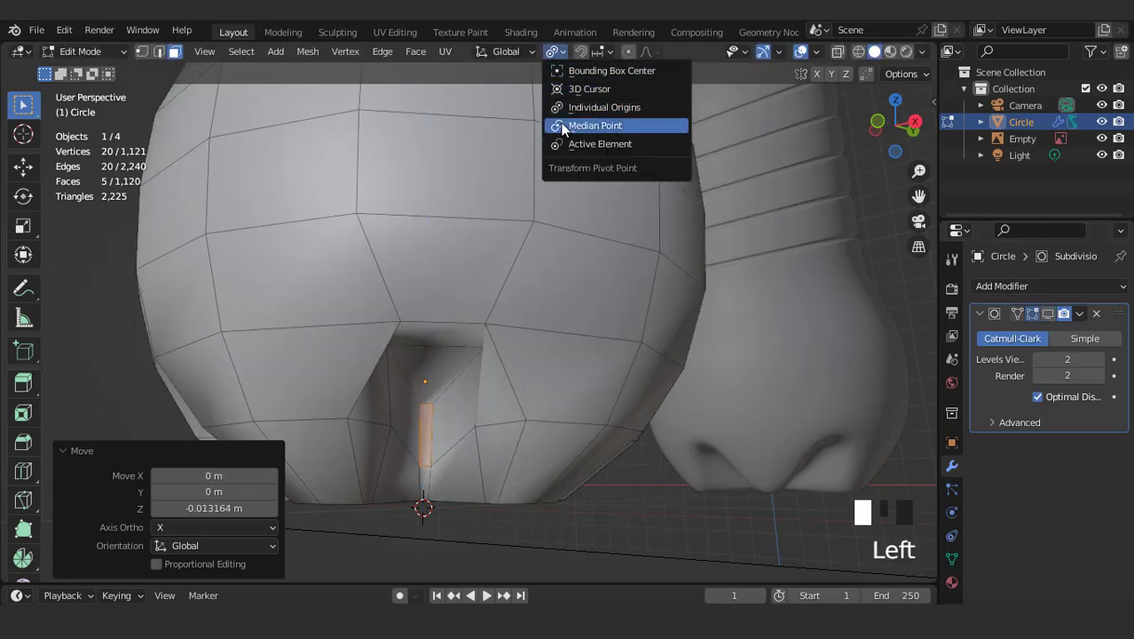
pyautogui.click(607, 126)
pyautogui.scroll(-2, 679, 263)
pyautogui.press('s')
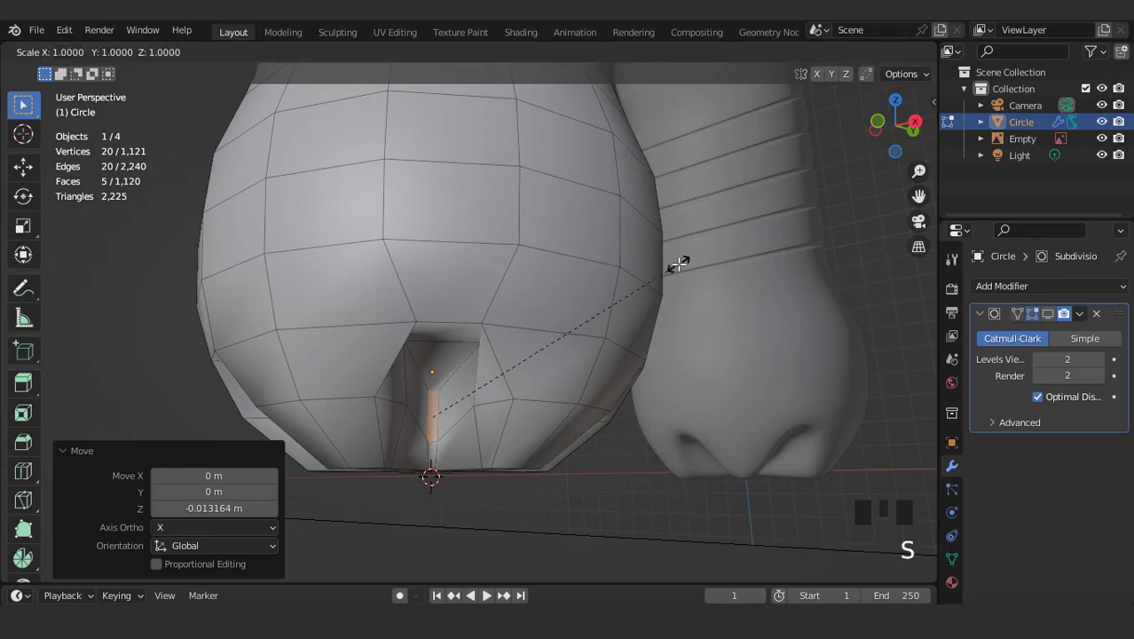
pyautogui.hotkey('shift', 'z')
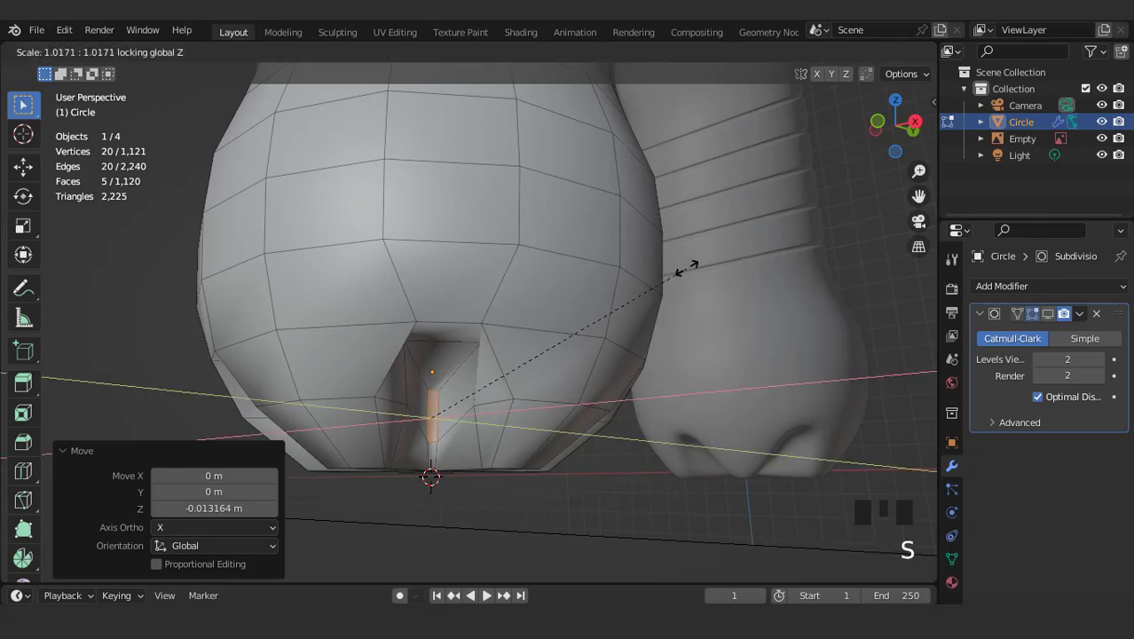
pyautogui.click(797, 262)
# - From the bottom view, spread the five groove faces further from the centre by scaling about 2.531 in X and Y only
pyautogui.moveTo(797, 262); pyautogui.dragTo(622, 199, button='middle')
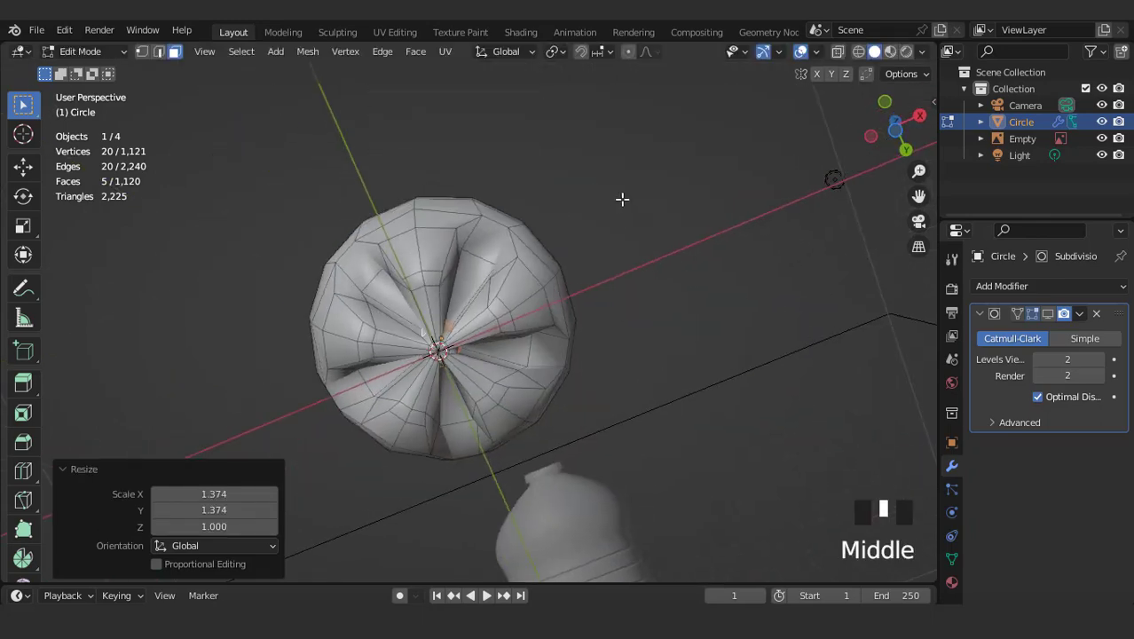
pyautogui.press('ctrl+KP_7')
pyautogui.scroll(4, 641, 205)
pyautogui.press('s')
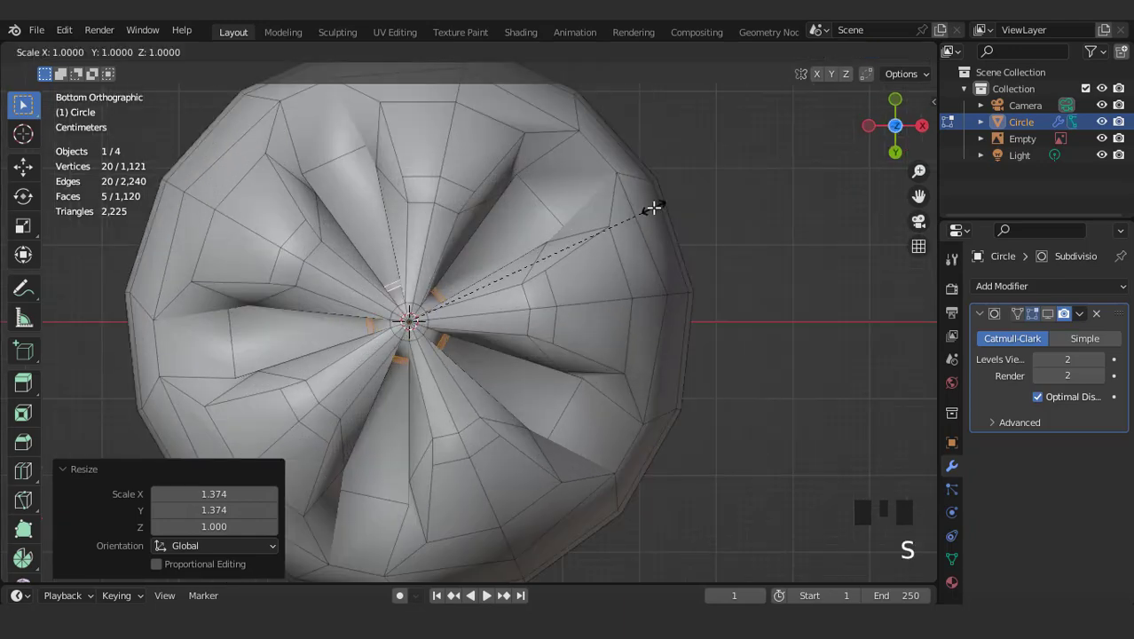
pyautogui.hotkey('shift', 'z')
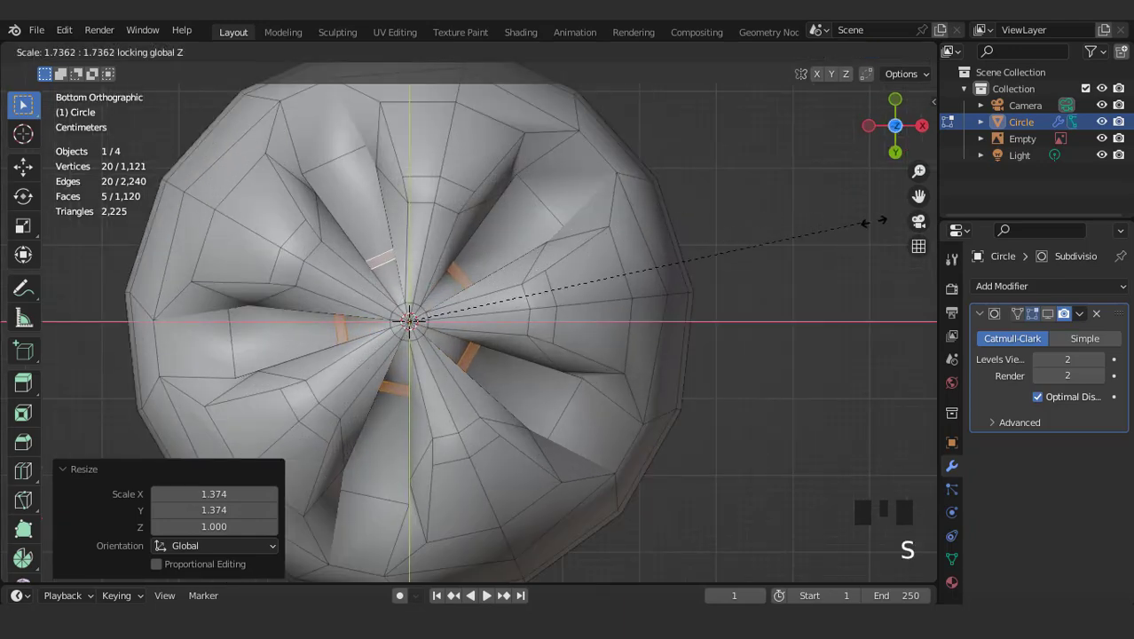
pyautogui.click(153, 222)
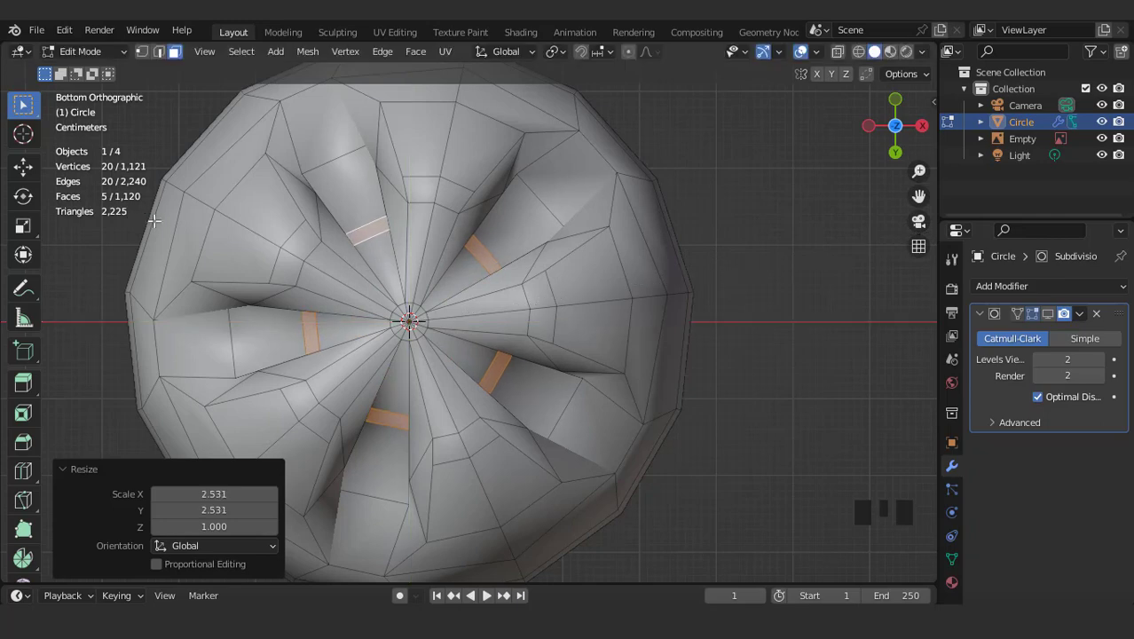
# - Return to Object Mode and show the subdivision in the viewport to check the reshaped base
pyautogui.scroll(-3, 470, 237)
pyautogui.moveTo(471, 237); pyautogui.dragTo(382, 355, button='middle')
pyautogui.press('Tab')
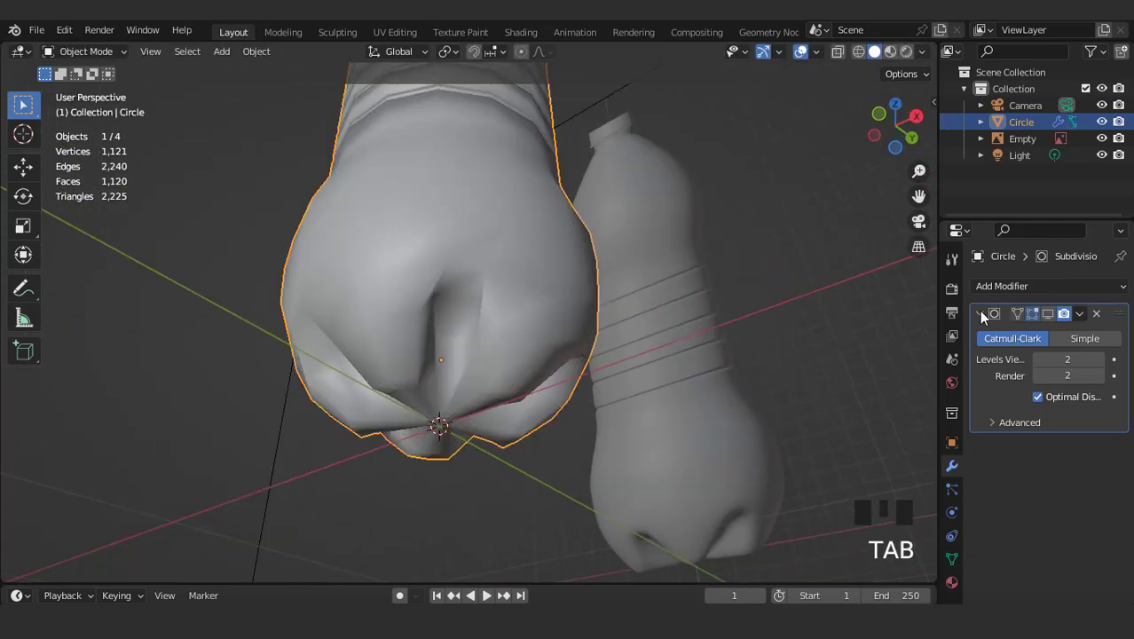
pyautogui.click(1048, 314)
pyautogui.moveTo(724, 353); pyautogui.dragTo(644, 266, button='middle')
pyautogui.scroll(2, 588, 290)
pyautogui.press('KP_1')
pyautogui.scroll(-2, 589, 289)
# - In Edit Mode, select the 15 centre faces of the underside and inset them by about 0.008 m and again by about 0.042 m
pyautogui.press('Tab')
pyautogui.scroll(2, 451, 309)
pyautogui.press('ctrl+KP_7')
pyautogui.scroll(3, 448, 309)
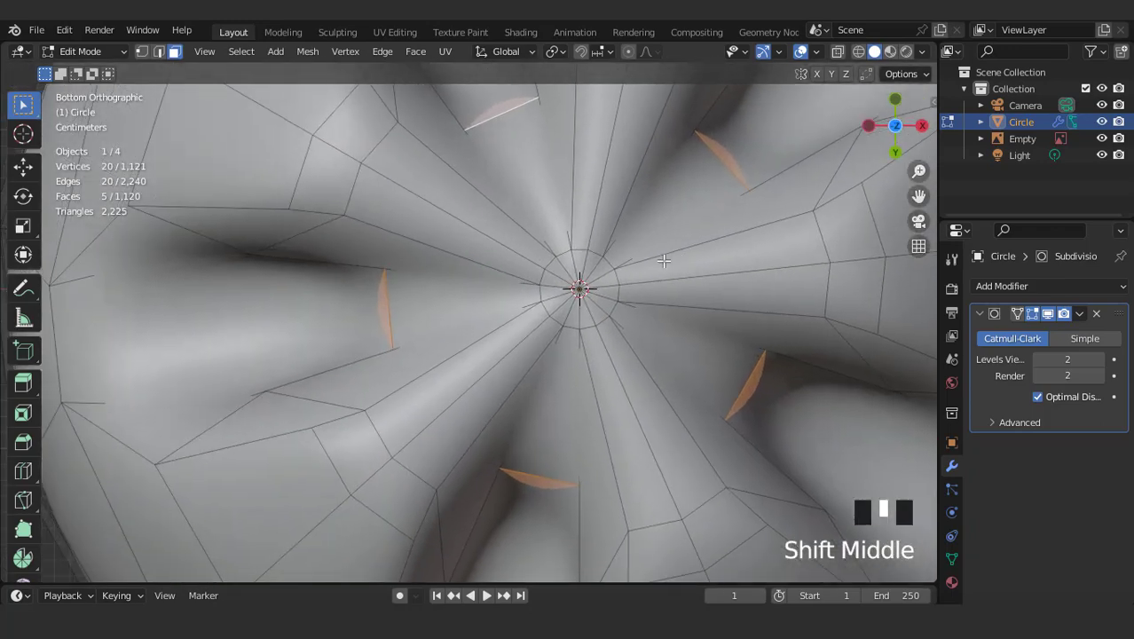
pyautogui.scroll(2, 644, 266)
pyautogui.click(632, 268)
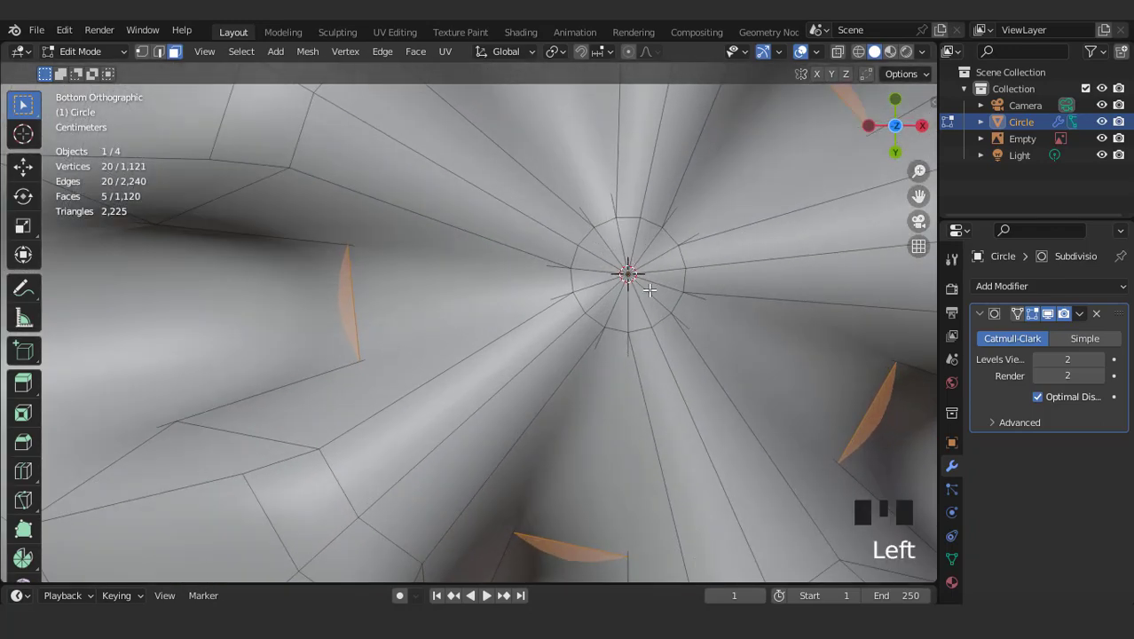
pyautogui.press('i')
pyautogui.click(697, 323)
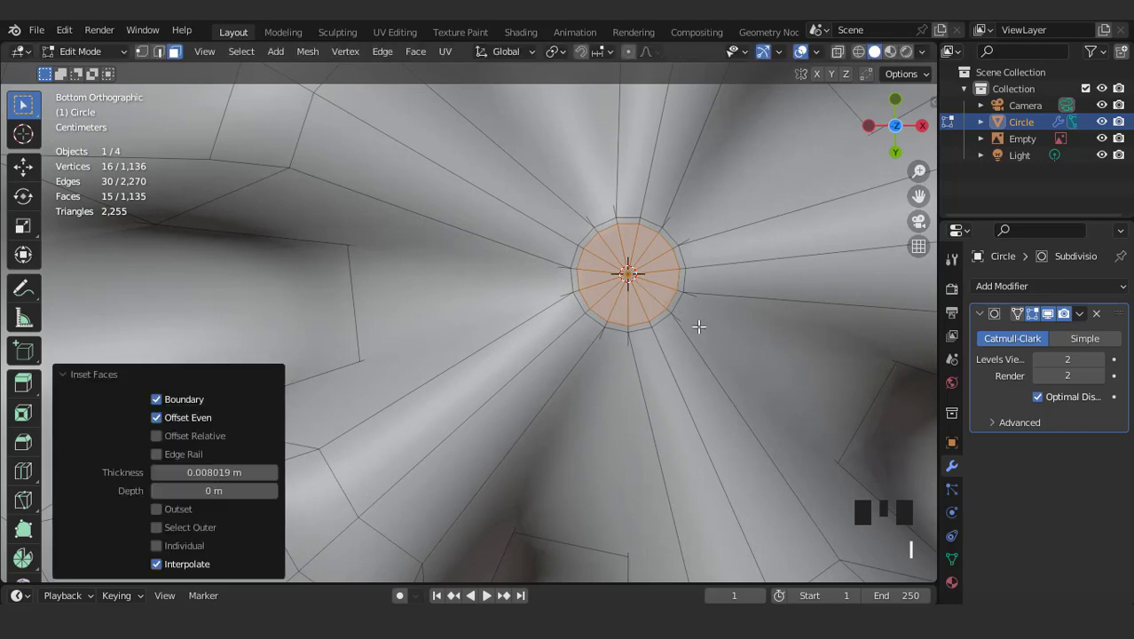
pyautogui.press('i')
pyautogui.click(645, 317)
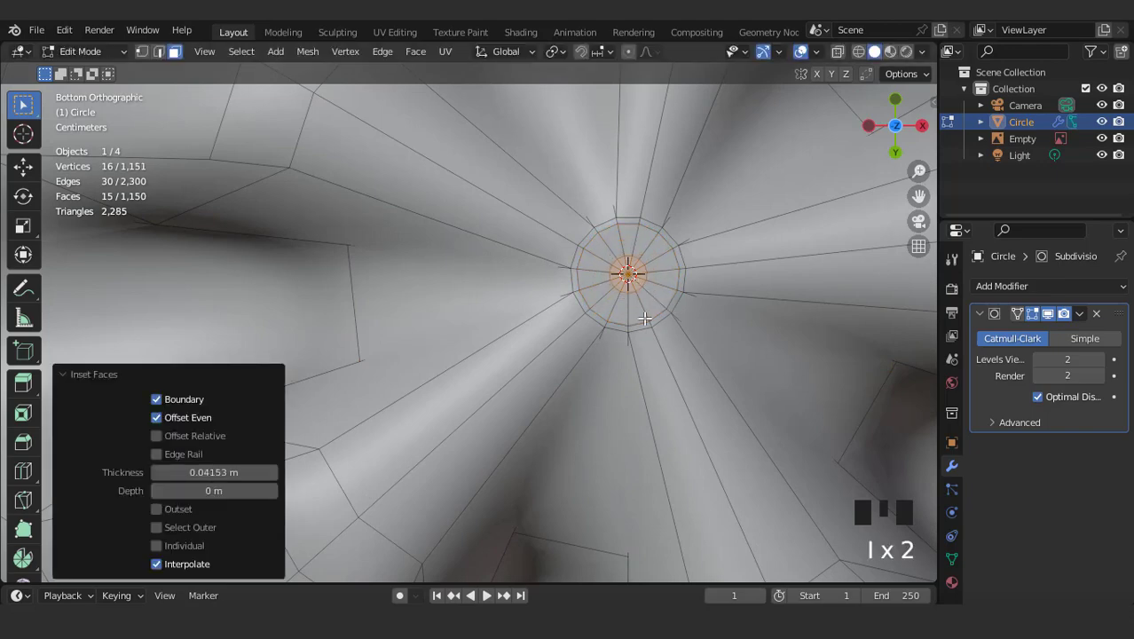
# - Extrude the small central disc of the underside downward in three short stages, scale its end, and return to Object Mode
pyautogui.press('KP_Decimal')
pyautogui.moveTo(645, 317); pyautogui.dragTo(520, 356, button='middle')
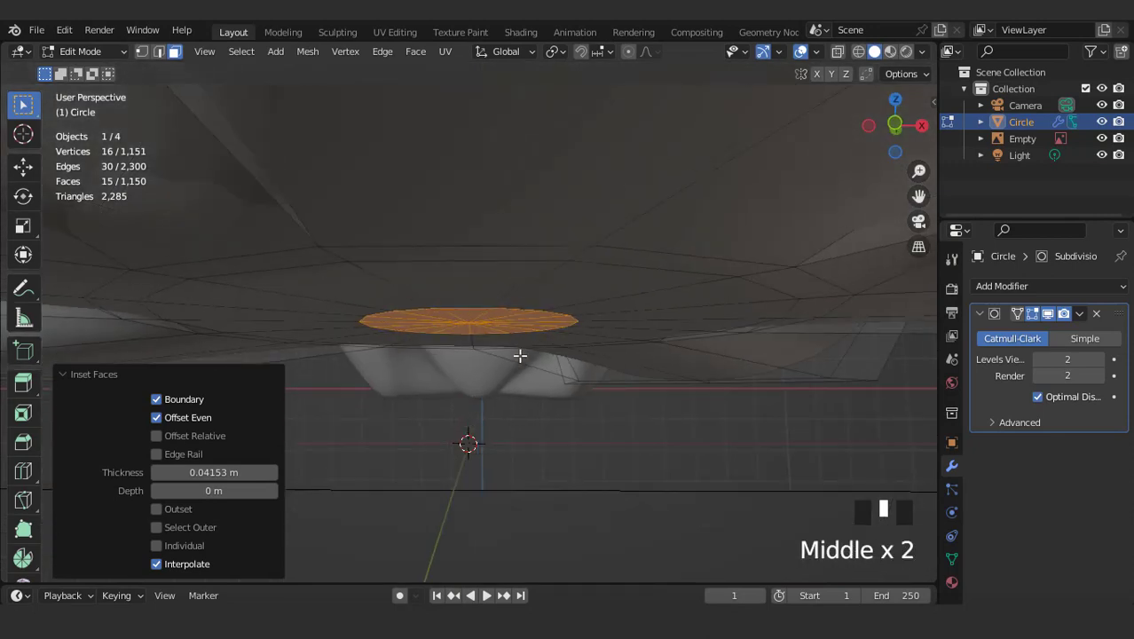
pyautogui.press('e')
pyautogui.click(518, 362)
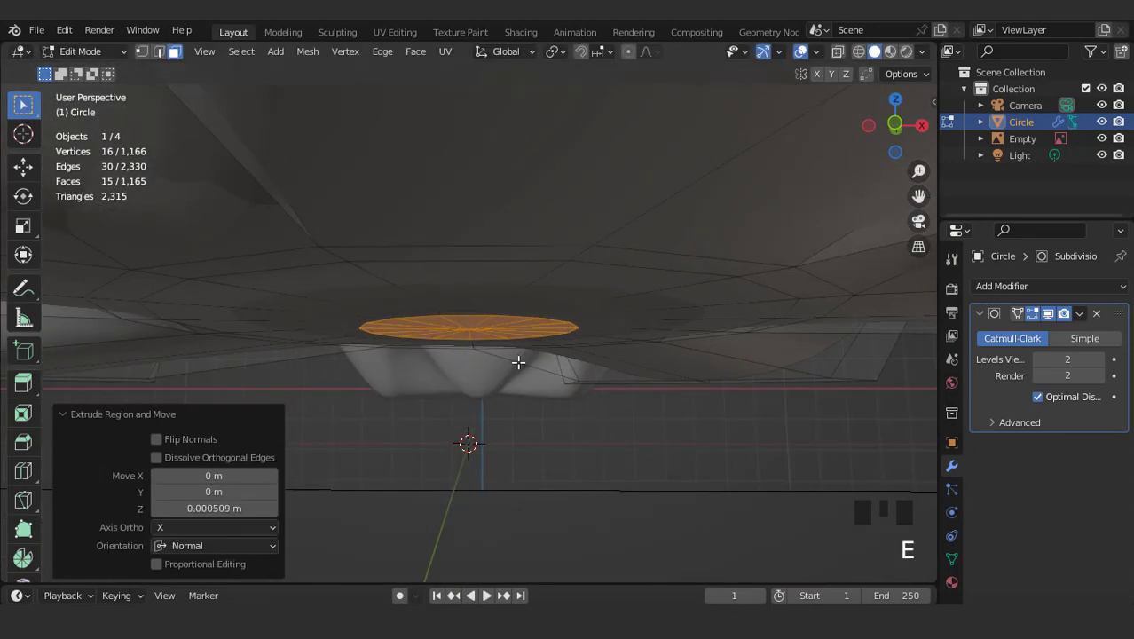
pyautogui.press('e')
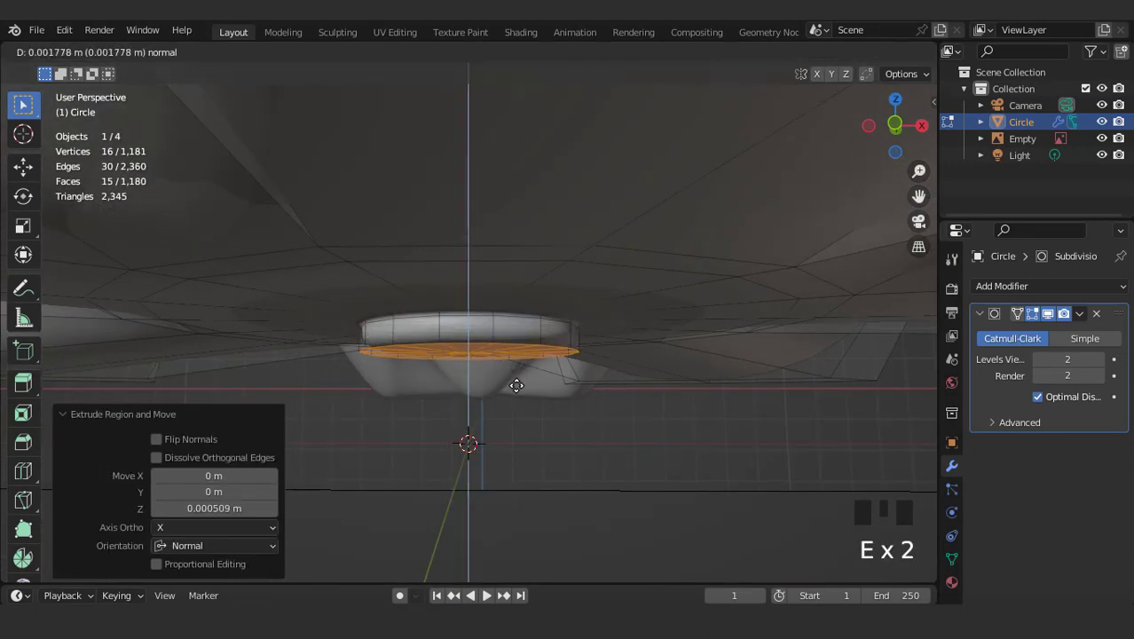
pyautogui.click(517, 386)
pyautogui.press('e')
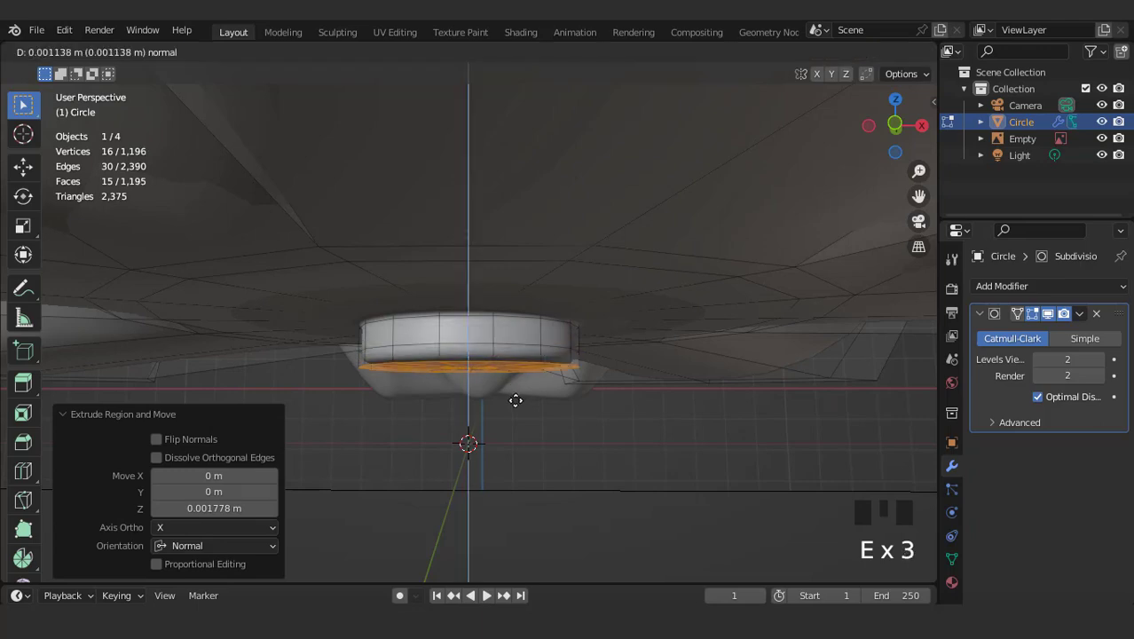
pyautogui.click(515, 399)
pyautogui.press('s')
pyautogui.click(526, 409)
pyautogui.press('Tab')
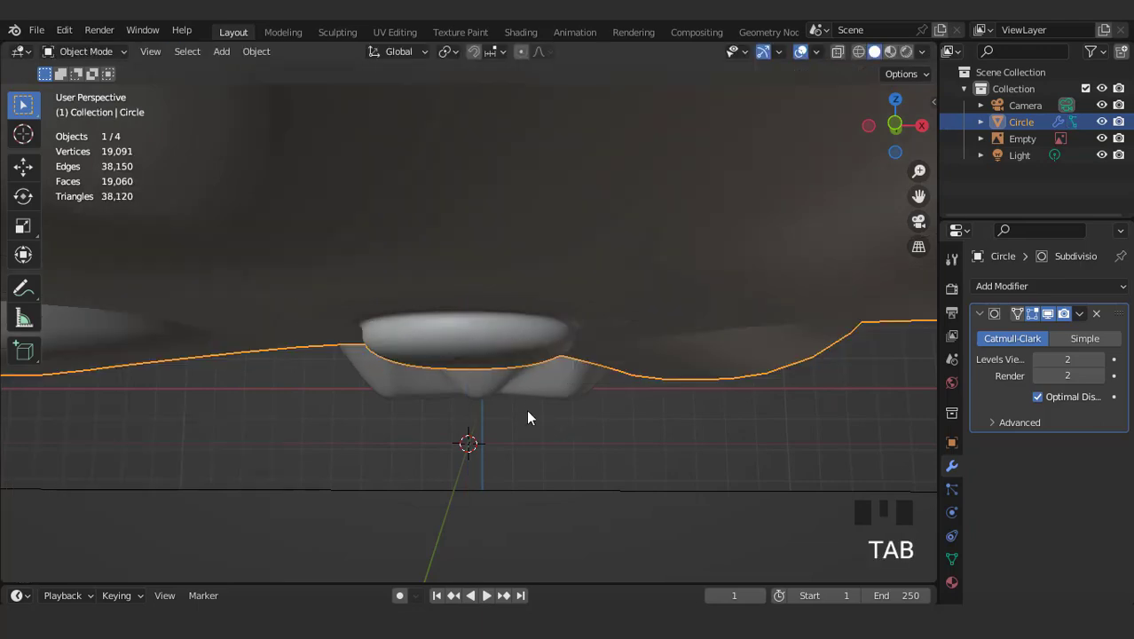
# - Examine the smoothed base from below and the bottle's body and neck from the front
pyautogui.scroll(-6, 526, 410)
pyautogui.moveTo(526, 409); pyautogui.dragTo(510, 227, button='middle')
pyautogui.scroll(-9, 521, 266)
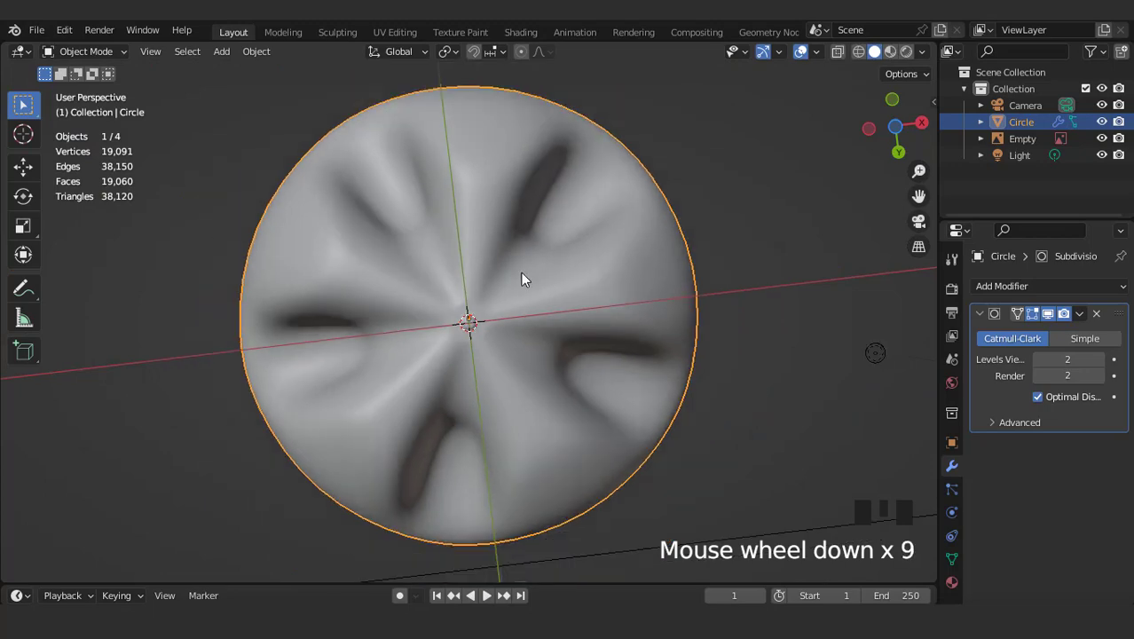
pyautogui.moveTo(521, 272); pyautogui.dragTo(520, 315, button='middle')
pyautogui.scroll(-3, 520, 315)
pyautogui.press('KP_1')
pyautogui.scroll(-4, 520, 315)
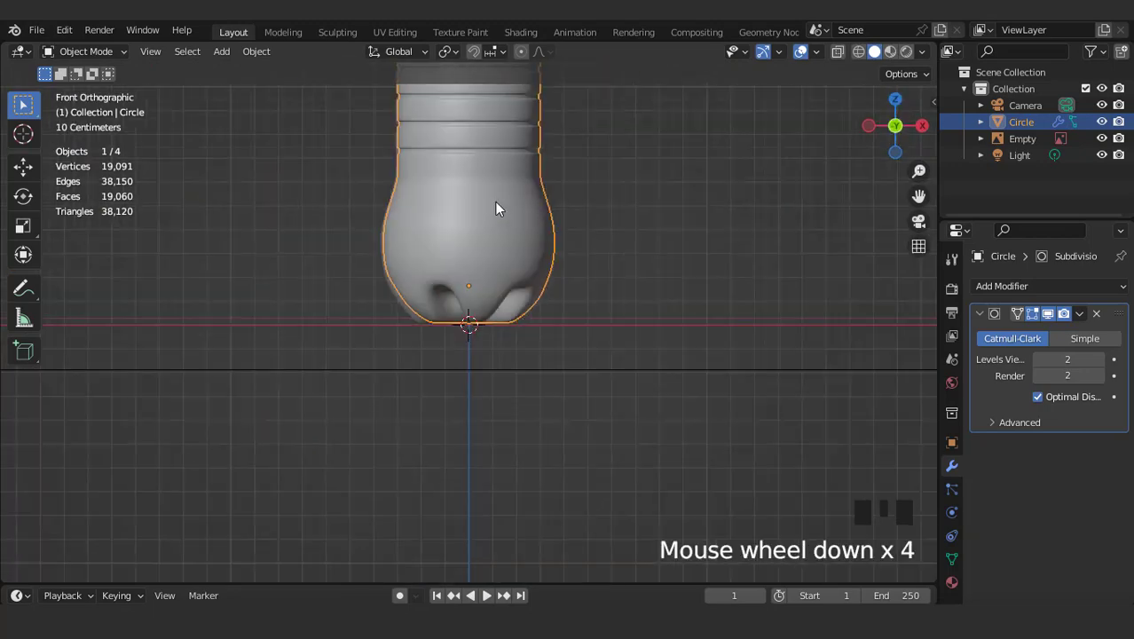
pyautogui.keyDown('shift'); pyautogui.moveTo(496, 208); pyautogui.dragTo(463, 459, button='middle'); pyautogui.keyUp('shift')
pyautogui.keyDown('shift'); pyautogui.moveTo(486, 199); pyautogui.dragTo(481, 440, button='middle'); pyautogui.keyUp('shift')
pyautogui.scroll(2, 479, 247)
pyautogui.keyDown('shift'); pyautogui.moveTo(479, 247); pyautogui.dragTo(494, 332, button='middle'); pyautogui.keyUp('shift')
pyautogui.keyDown('shift'); pyautogui.moveTo(464, 271); pyautogui.dragTo(466, 306, button='middle'); pyautogui.keyUp('shift')
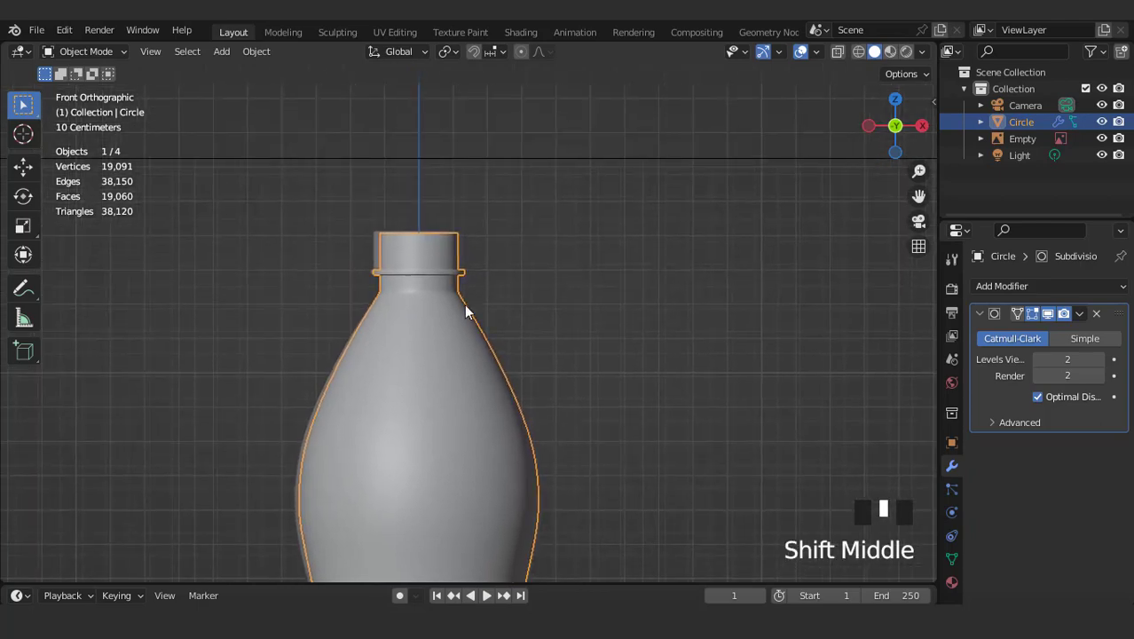
pyautogui.scroll(2, 466, 217)
pyautogui.keyDown('shift'); pyautogui.moveTo(466, 218); pyautogui.dragTo(517, 217, button='middle'); pyautogui.keyUp('shift')
pyautogui.scroll(3, 488, 299)
pyautogui.scroll(-5, 486, 297)
pyautogui.scroll(-4, 514, 215)
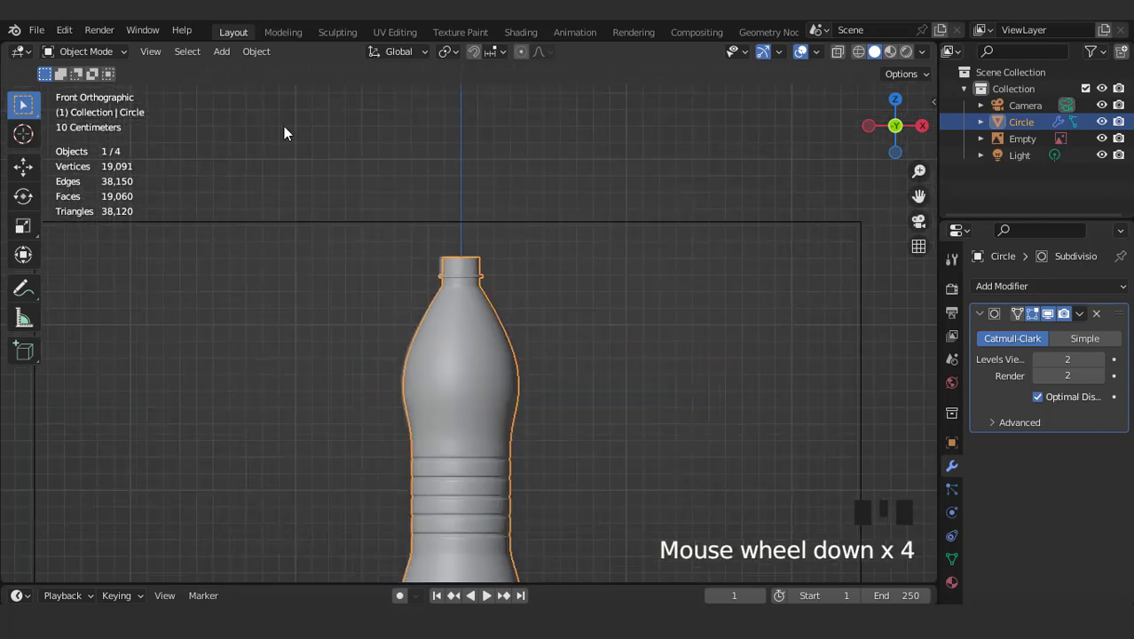
# - Add a new mesh circle with 32 vertices
pyautogui.click(221, 51)
pyautogui.moveTo(258, 70)
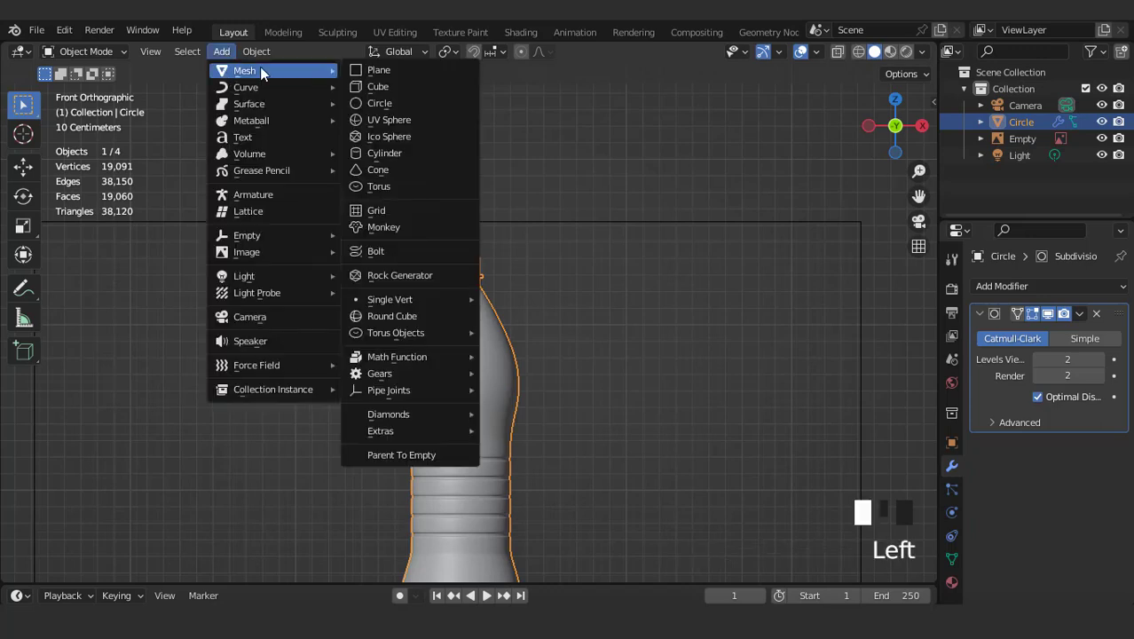
pyautogui.click(385, 104)
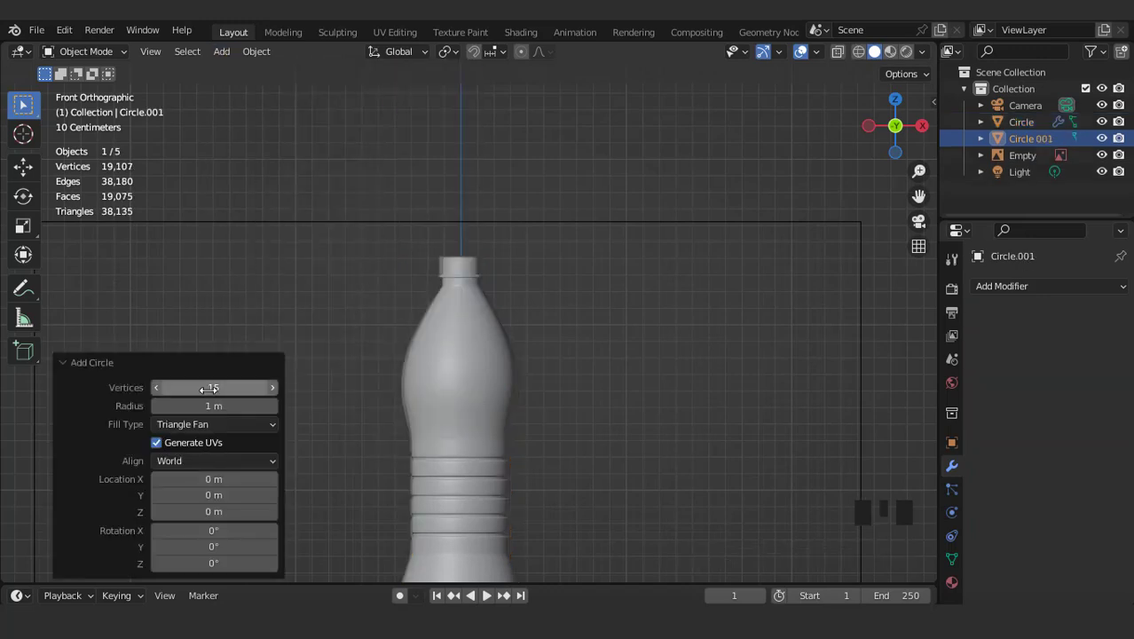
pyautogui.click(209, 388)
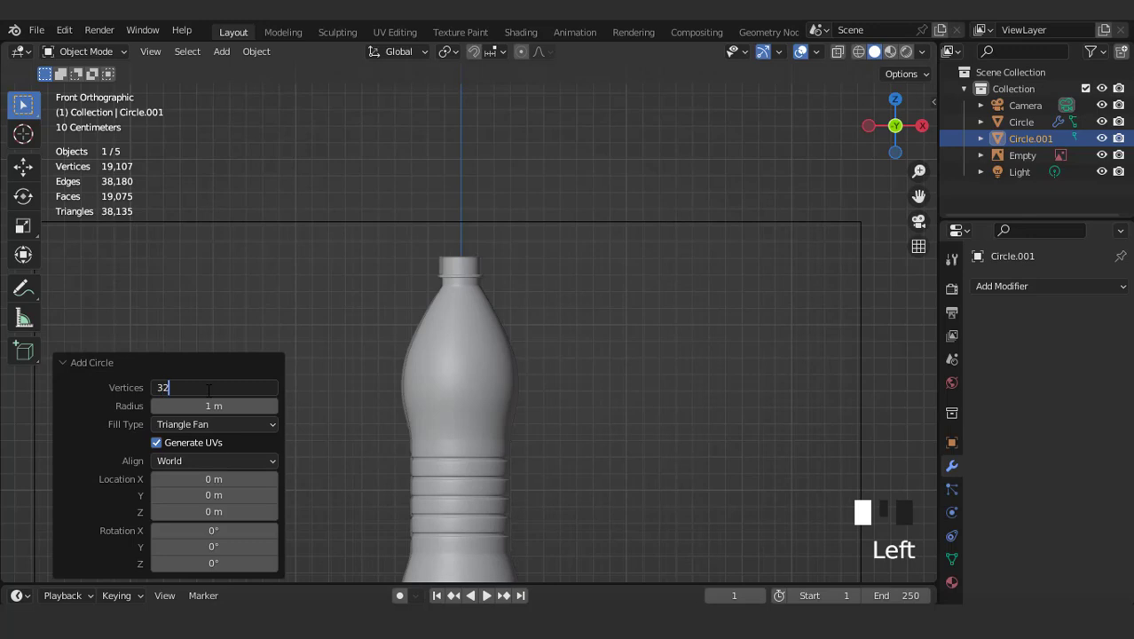
pyautogui.press('Return')
# - Raise the new circle along Z by about 2.303 m and again by about 0.087 m, up to the bottle's mouth
pyautogui.scroll(-5, 333, 337)
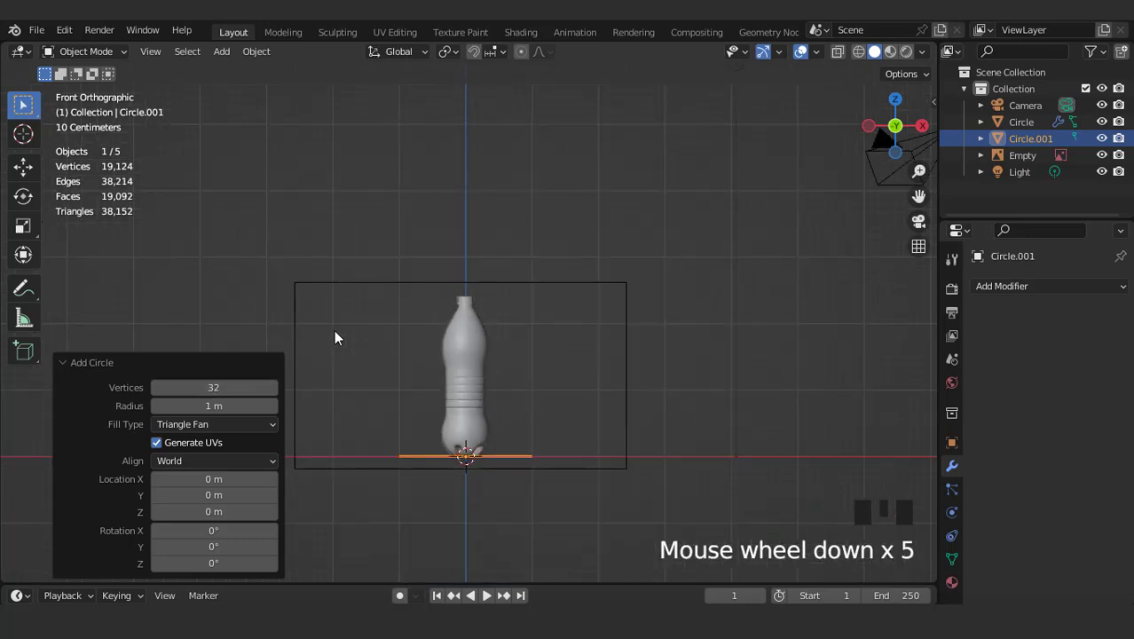
pyautogui.press('g')
pyautogui.press('z')
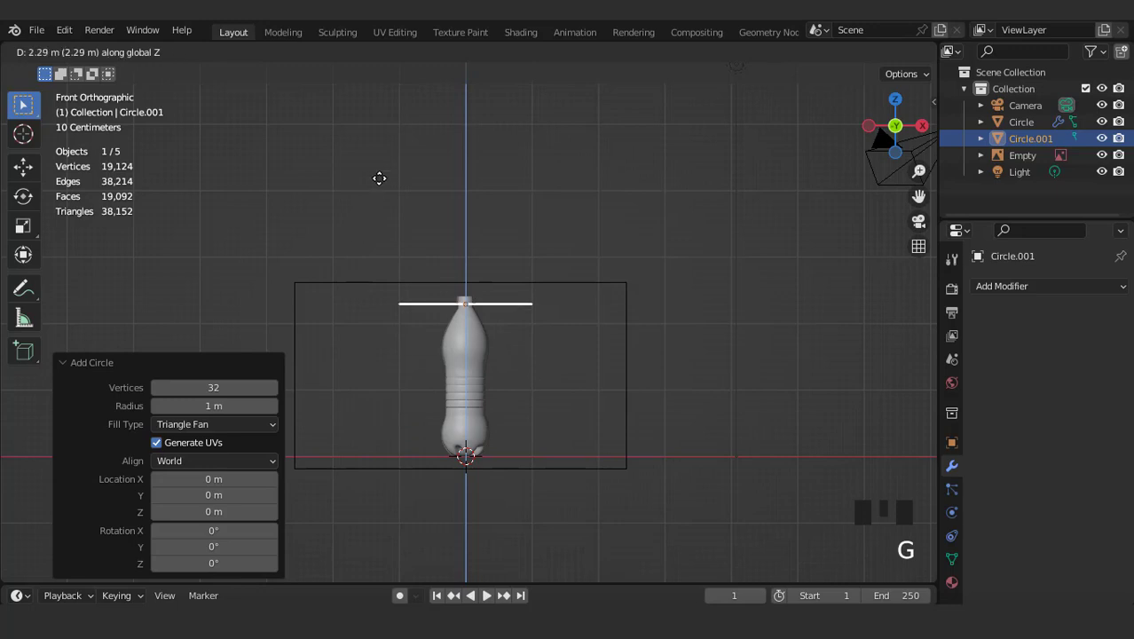
pyautogui.click(378, 177)
pyautogui.press('KP_Decimal')
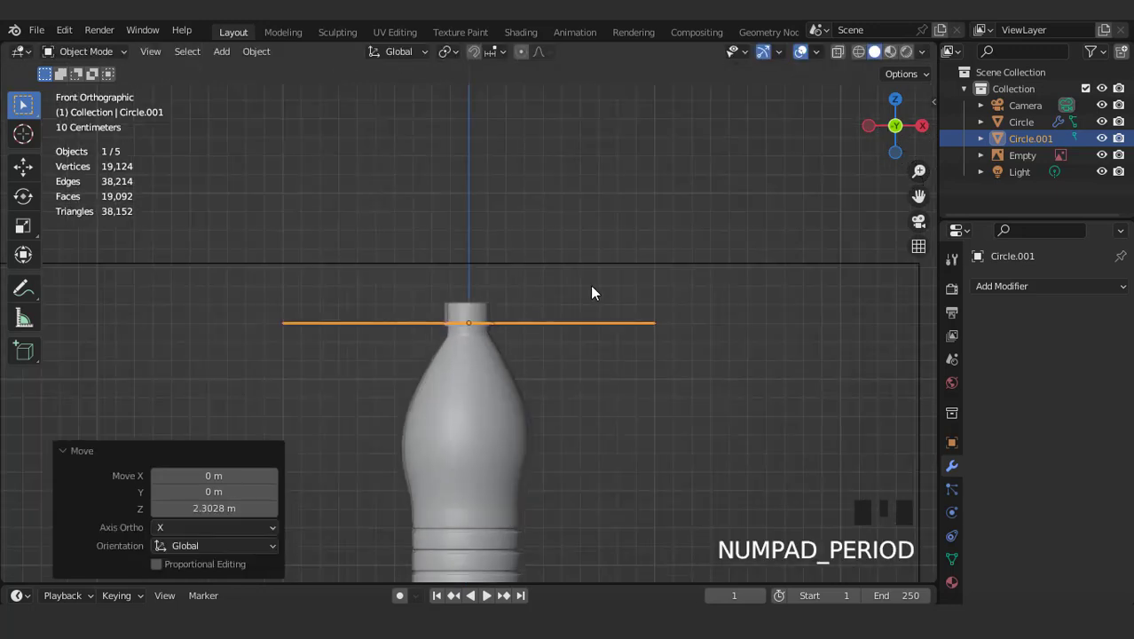
pyautogui.scroll(10, 593, 292)
pyautogui.press('g')
pyautogui.press('z')
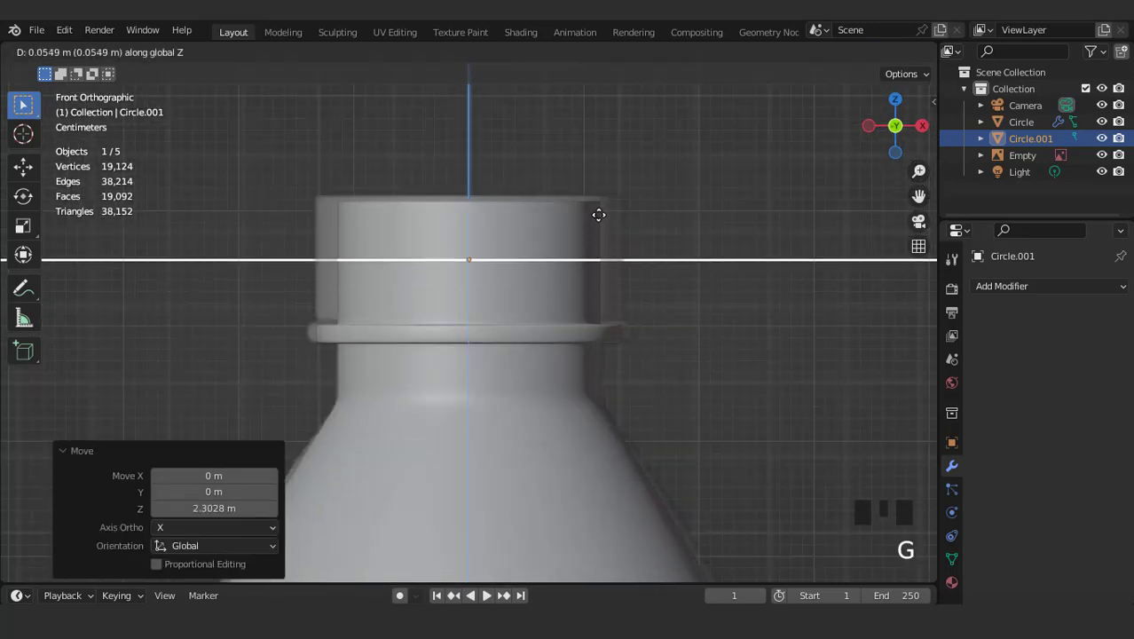
pyautogui.click(603, 186)
# - Scale the circle down by about 0.313 and again by about 0.371 to match the neck's width, checking it from above
pyautogui.press('s')
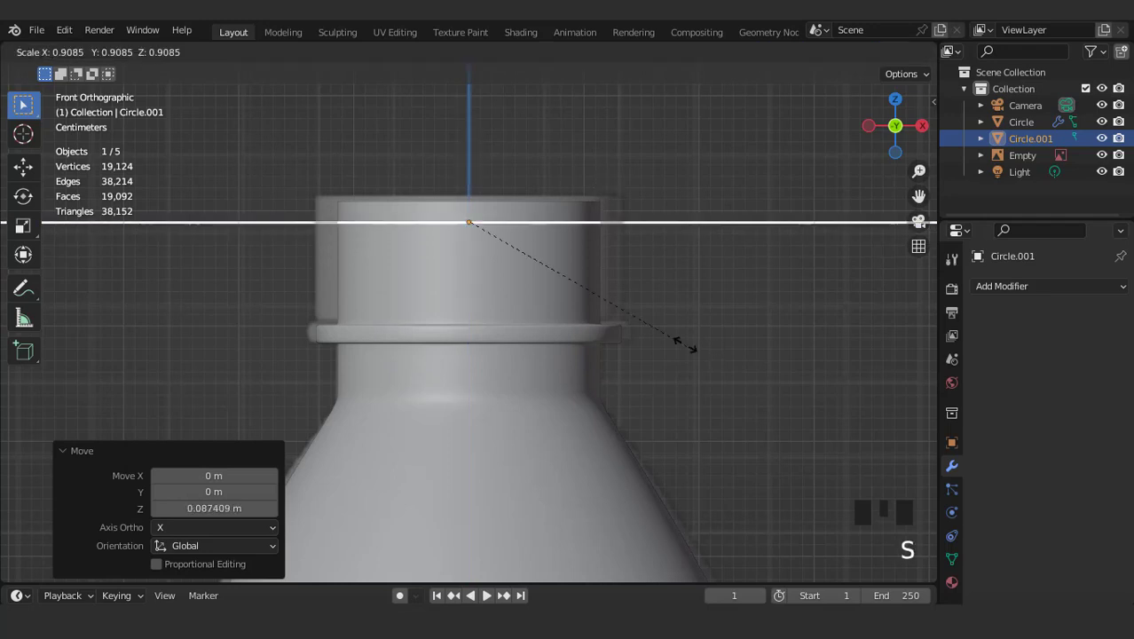
pyautogui.click(552, 293)
pyautogui.press('s')
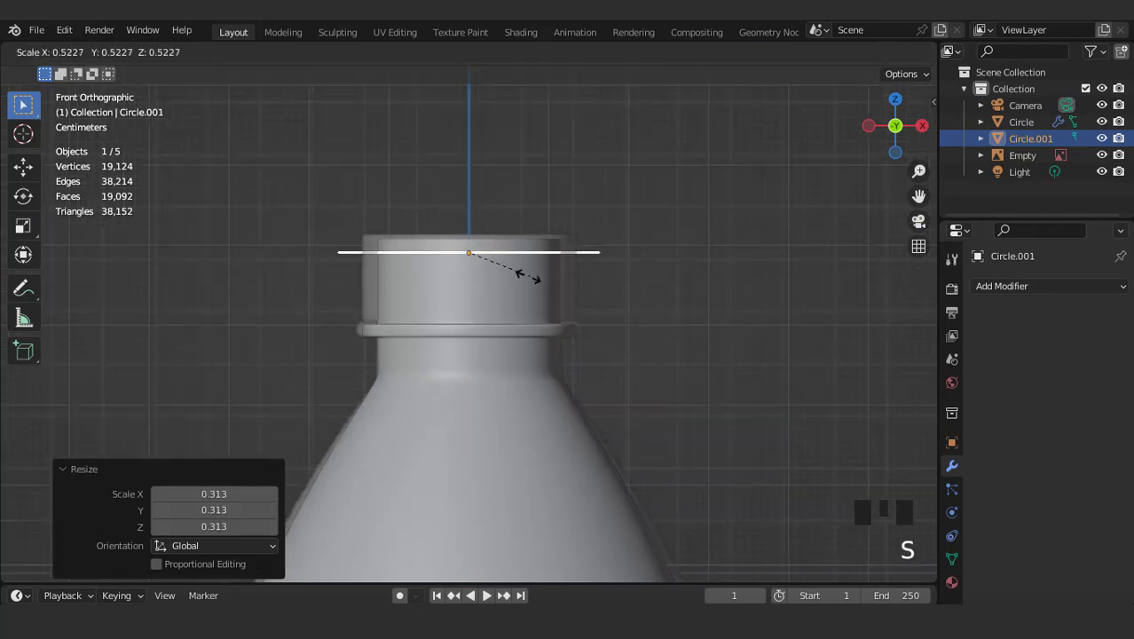
pyautogui.click(512, 271)
pyautogui.press('KP_7')
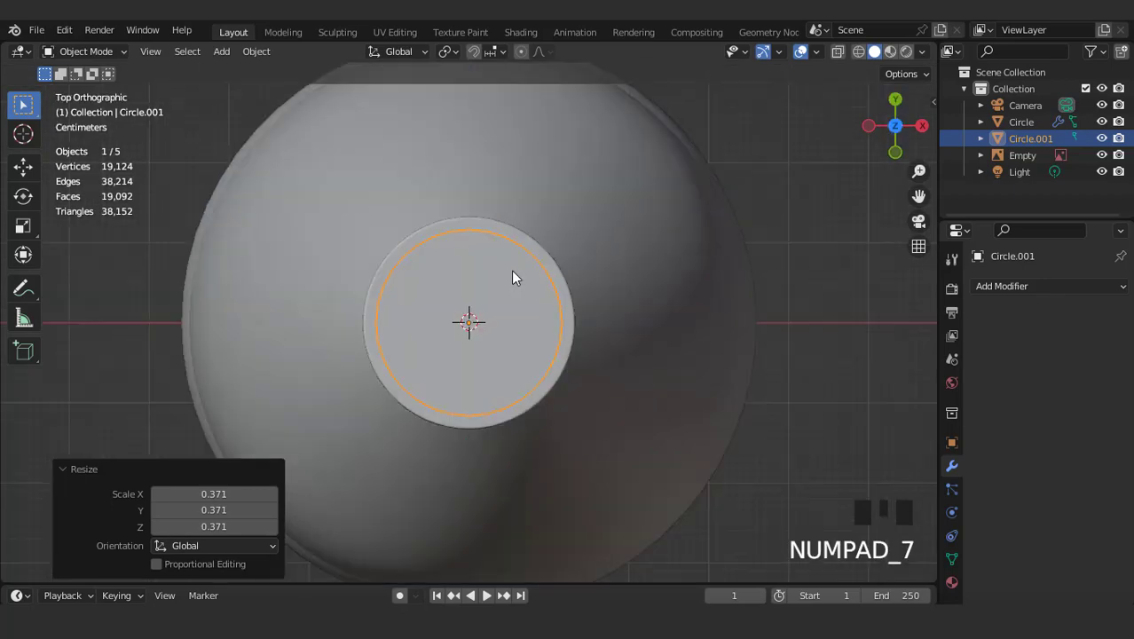
pyautogui.scroll(2, 512, 271)
pyautogui.moveTo(512, 271); pyautogui.dragTo(519, 232, button='middle')
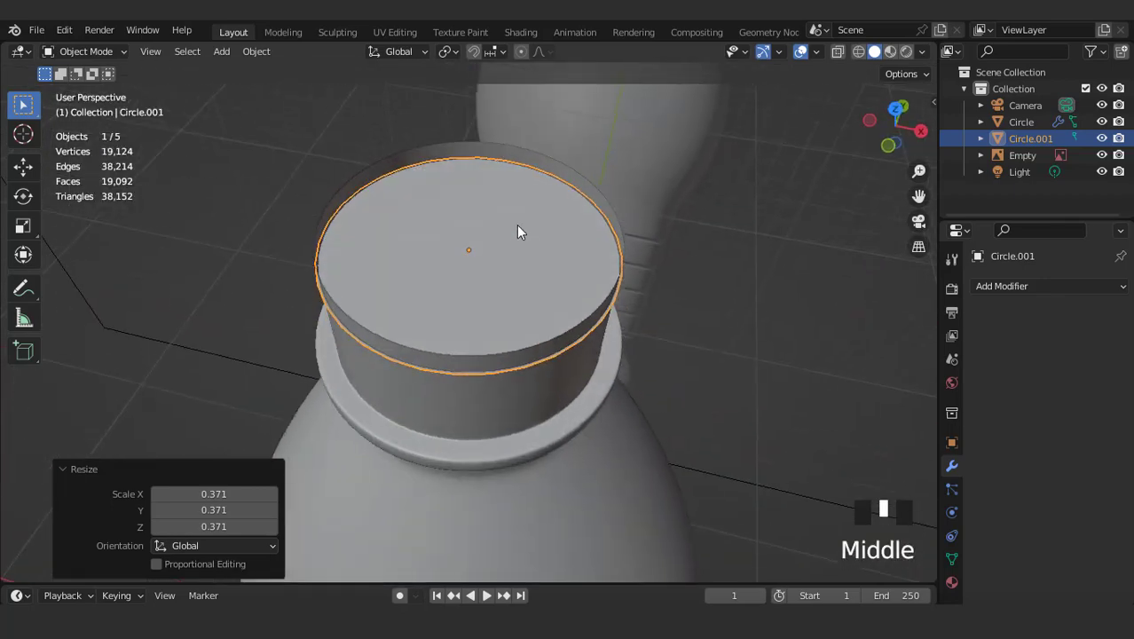
# - Scale the circle up by about 1.088 so it extends past the neck's rim, and open its mesh for editing from above
pyautogui.scroll(2, 527, 232)
pyautogui.press('s')
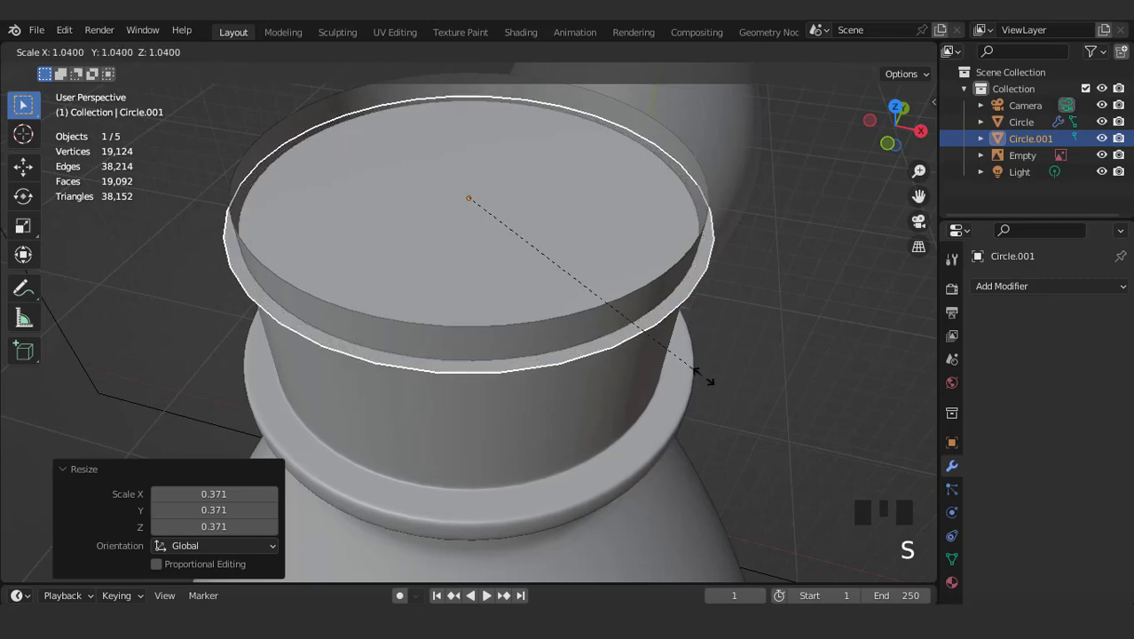
pyautogui.click(710, 380)
pyautogui.moveTo(657, 339); pyautogui.dragTo(645, 294, button='middle')
pyautogui.press('KP_7')
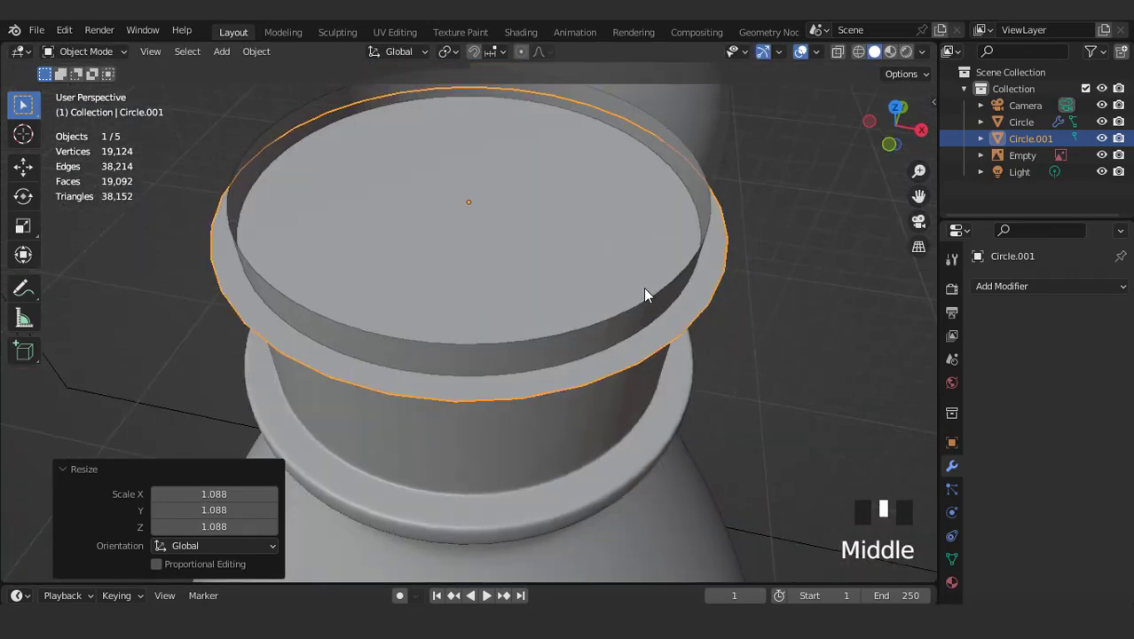
pyautogui.press('Tab')
pyautogui.press('KP_7')
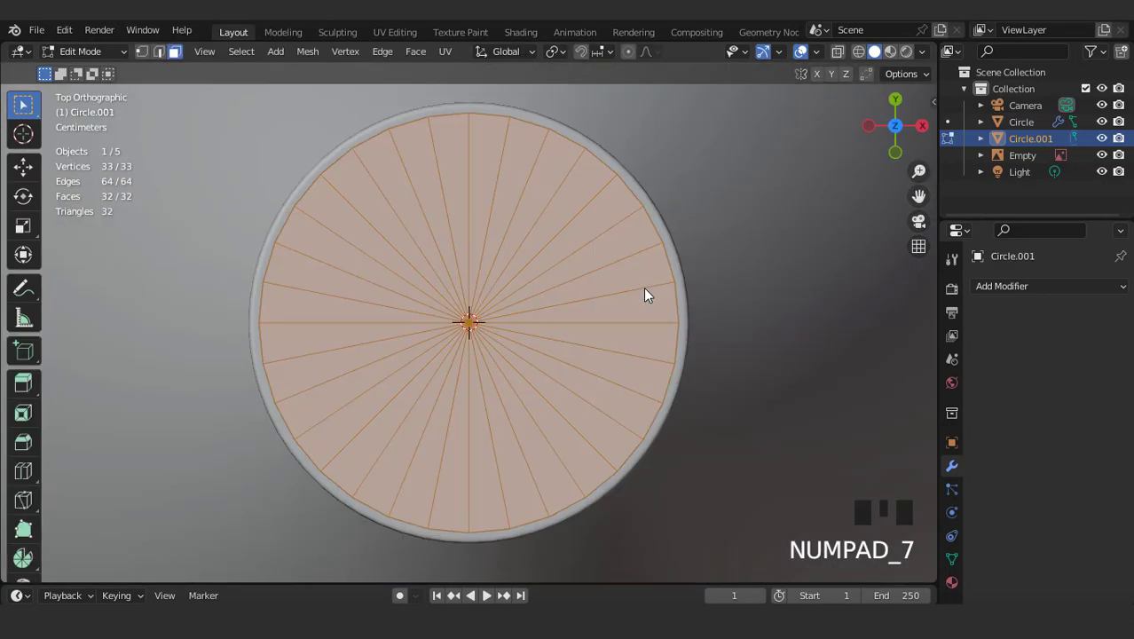
pyautogui.press('i')
pyautogui.click(707, 337)
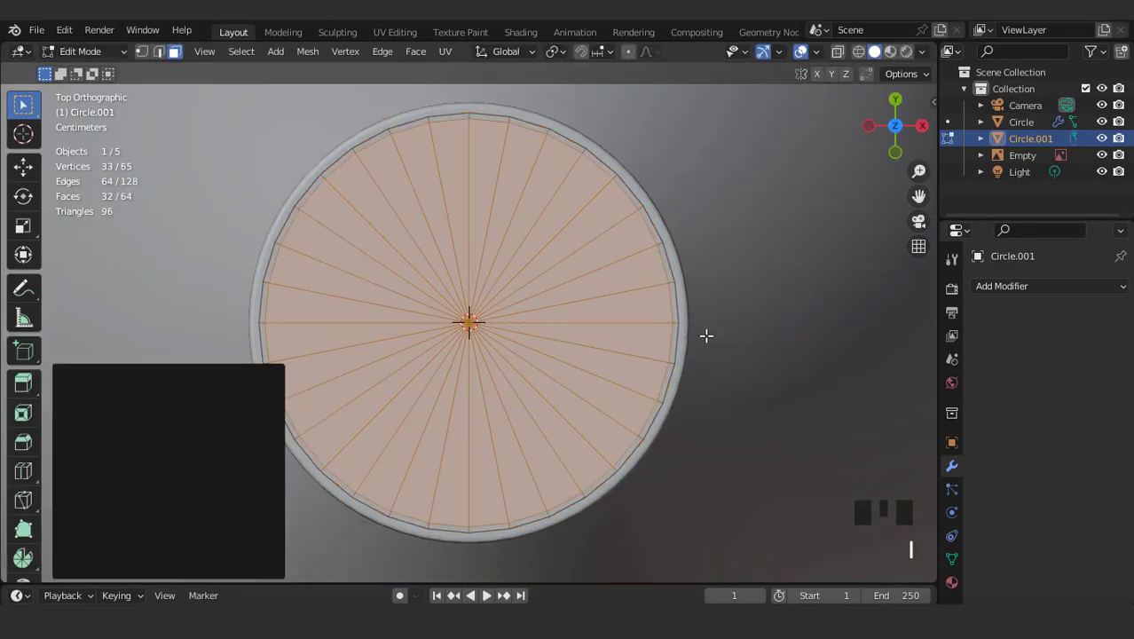
pyautogui.click(696, 332)
pyautogui.hotkey('ctrl', 'z')
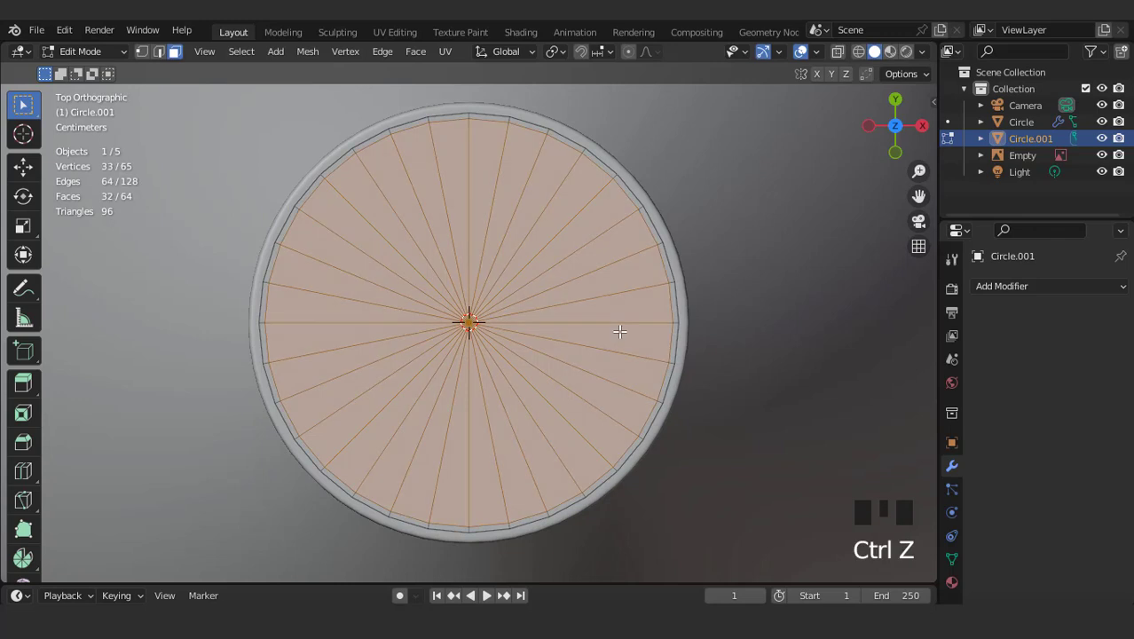
pyautogui.hotkey('ctrl', 'z')
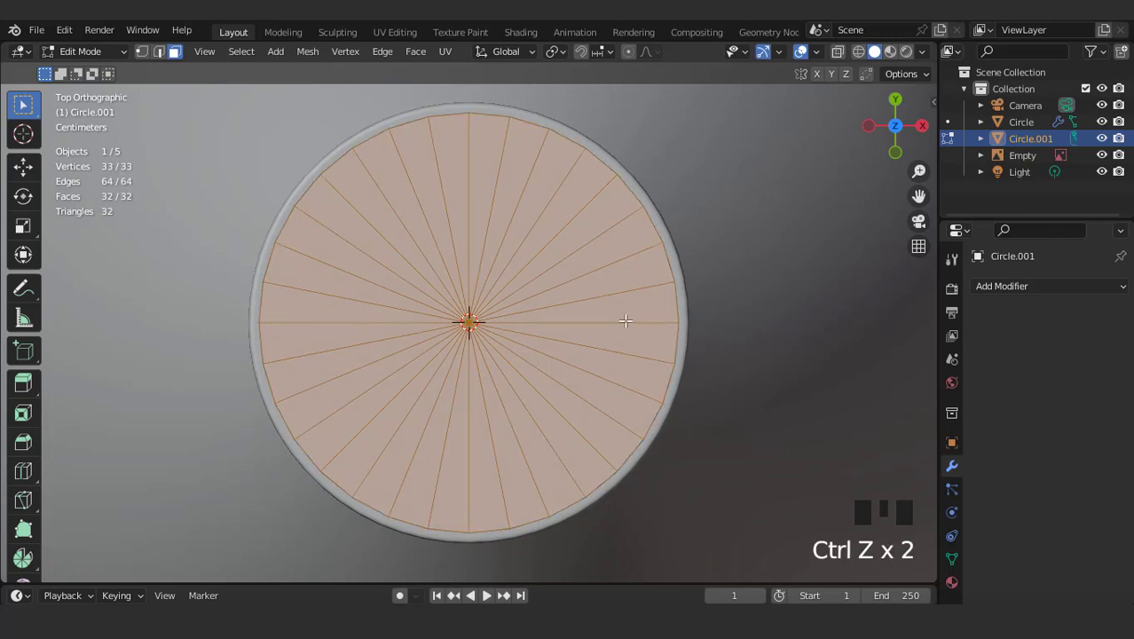
pyautogui.moveTo(438, 294); pyautogui.dragTo(513, 364)
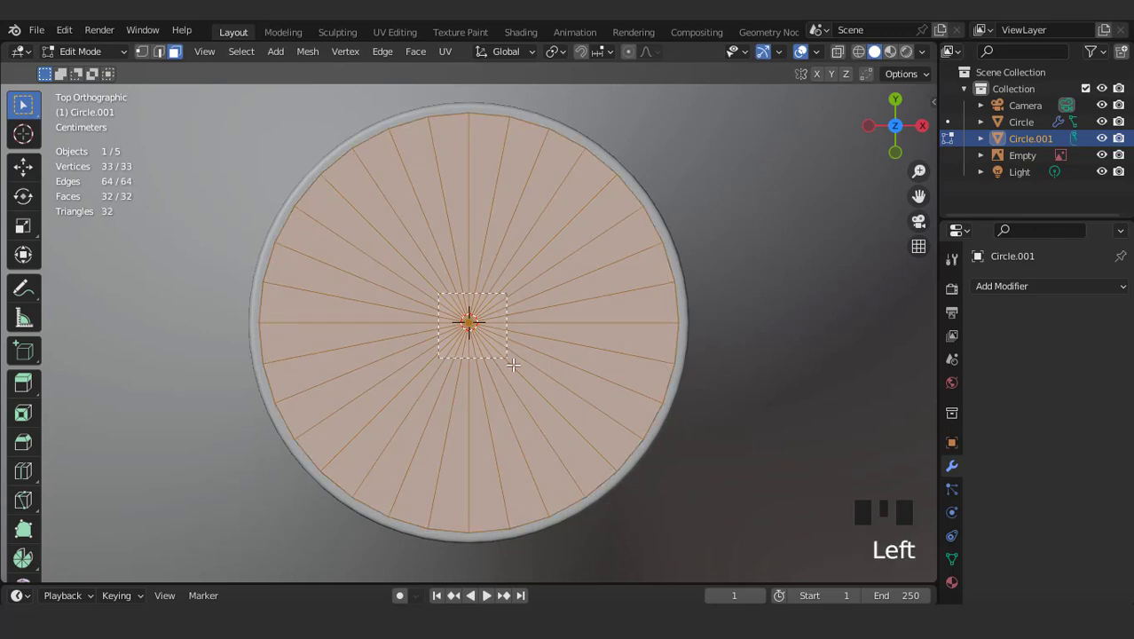
# - Inset the circle's faces by about 0.1067 m and delete the inner faces, leaving a flat ring around the neck
pyautogui.moveTo(785, 392); pyautogui.dragTo(714, 334, button='middle')
pyautogui.press('KP_7')
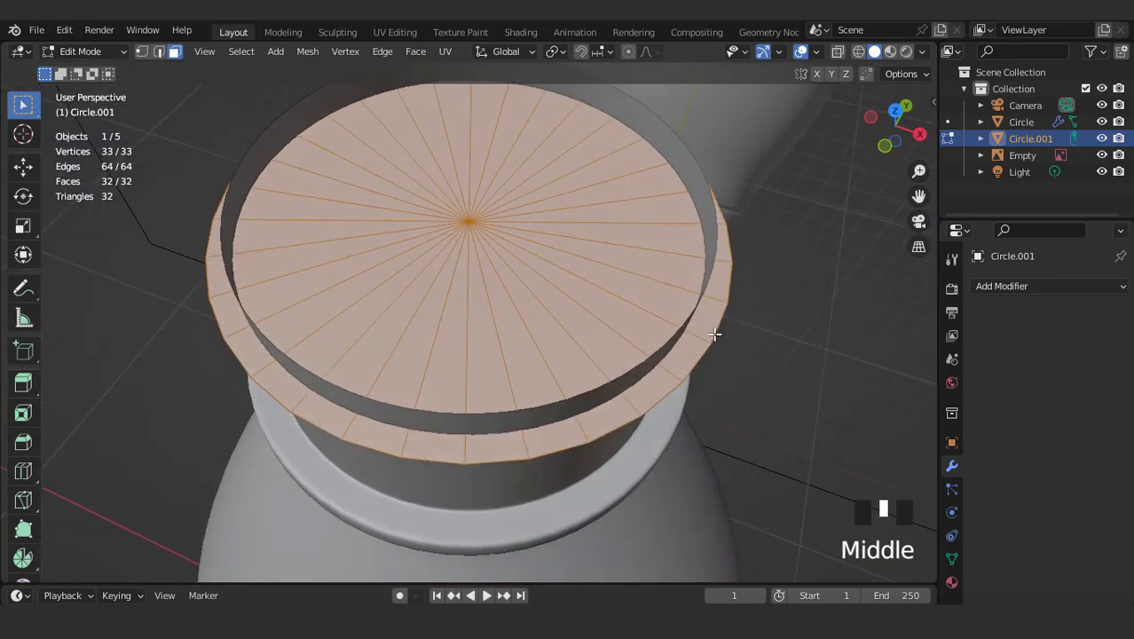
pyautogui.press('i')
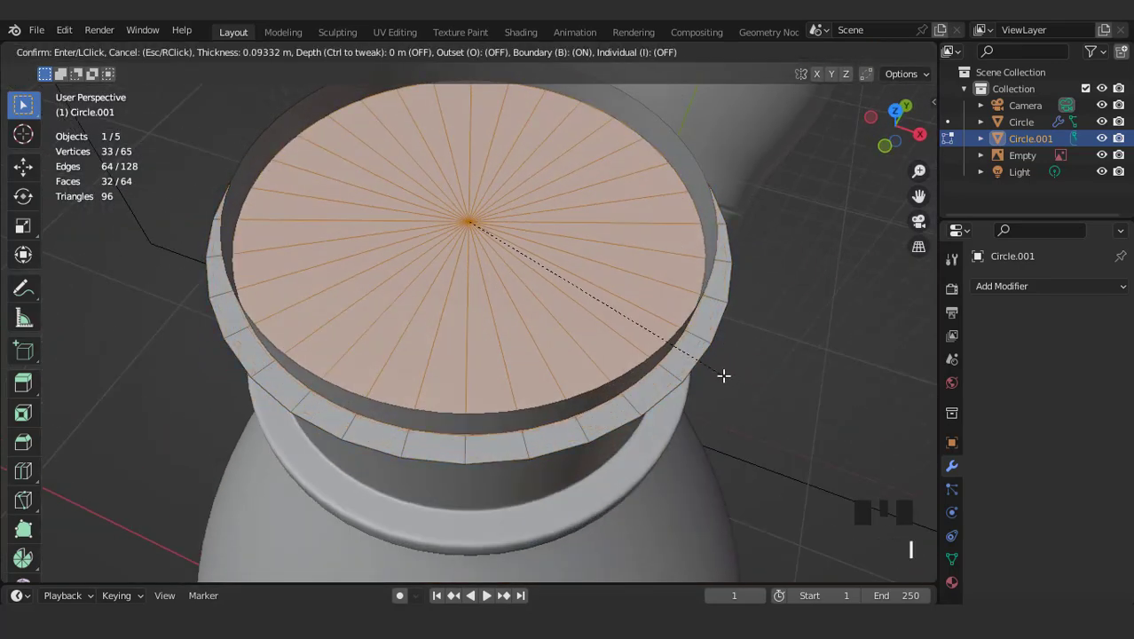
pyautogui.click(720, 373)
pyautogui.press('x')
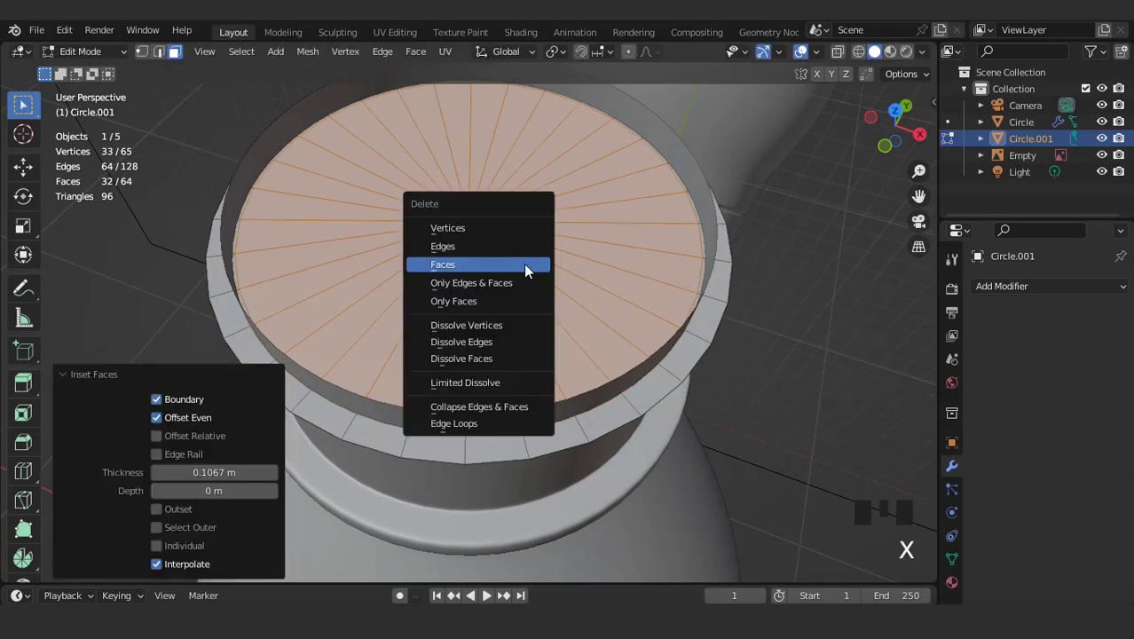
pyautogui.click(524, 265)
# - Select eight adjacent faces on the front side of the ring and delete them to open a gap
pyautogui.press('KP_7')
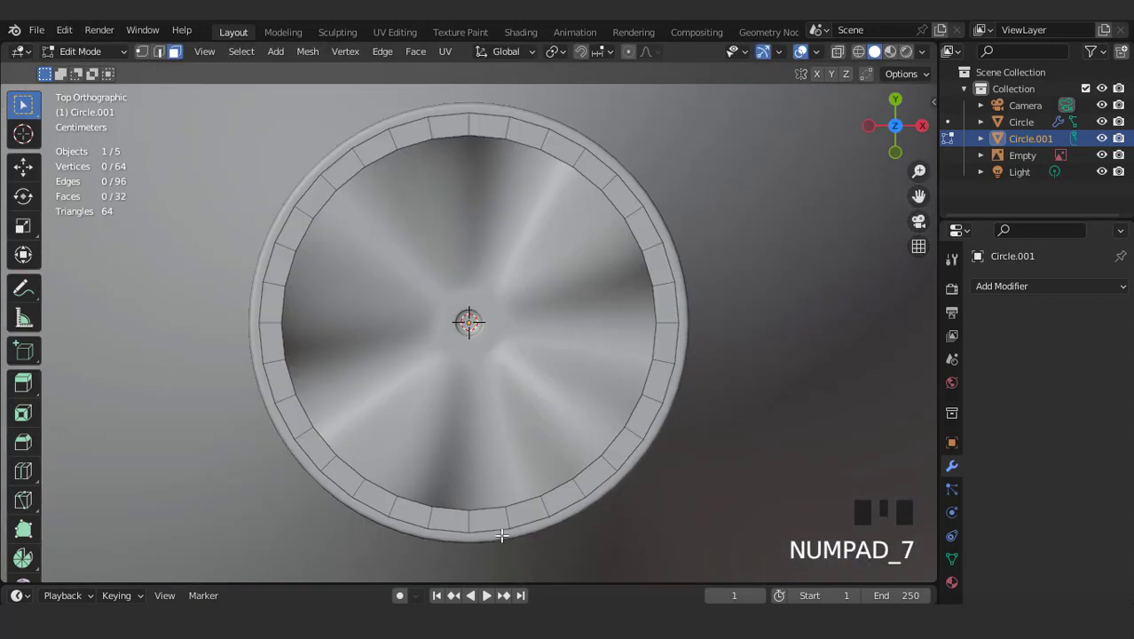
pyautogui.scroll(-2, 505, 492)
pyautogui.keyDown('shift'); pyautogui.click(471, 460); pyautogui.keyUp('shift')
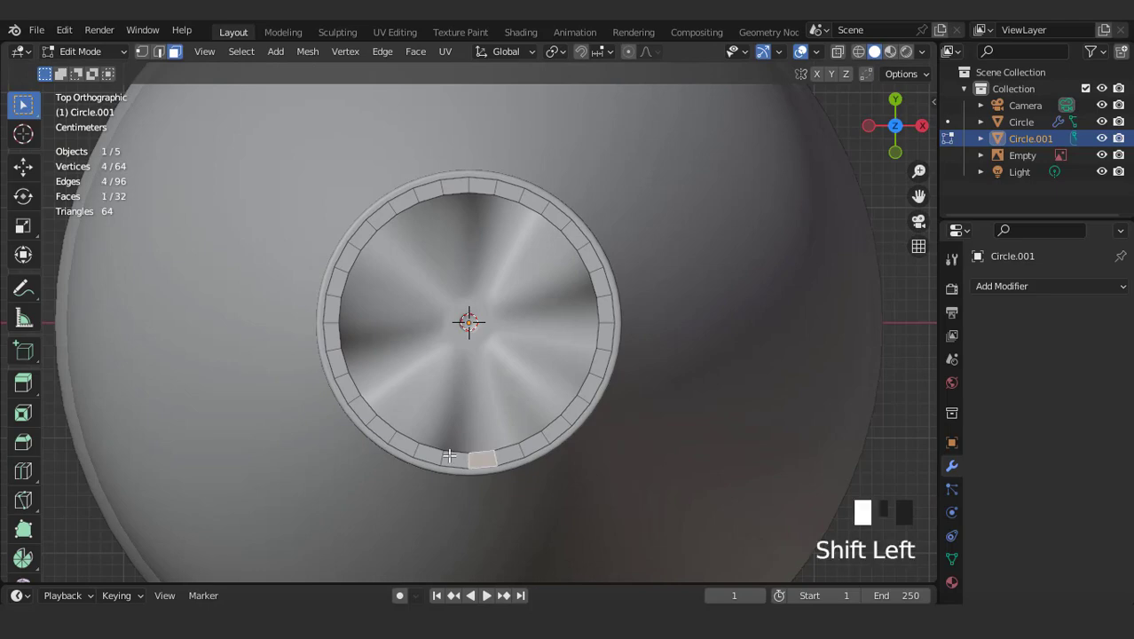
pyautogui.press('ctrl+KP_Add')
pyautogui.press('ctrl+KP_Add')
pyautogui.press('ctrl+KP_Add')
pyautogui.press('ctrl+KP_Add')
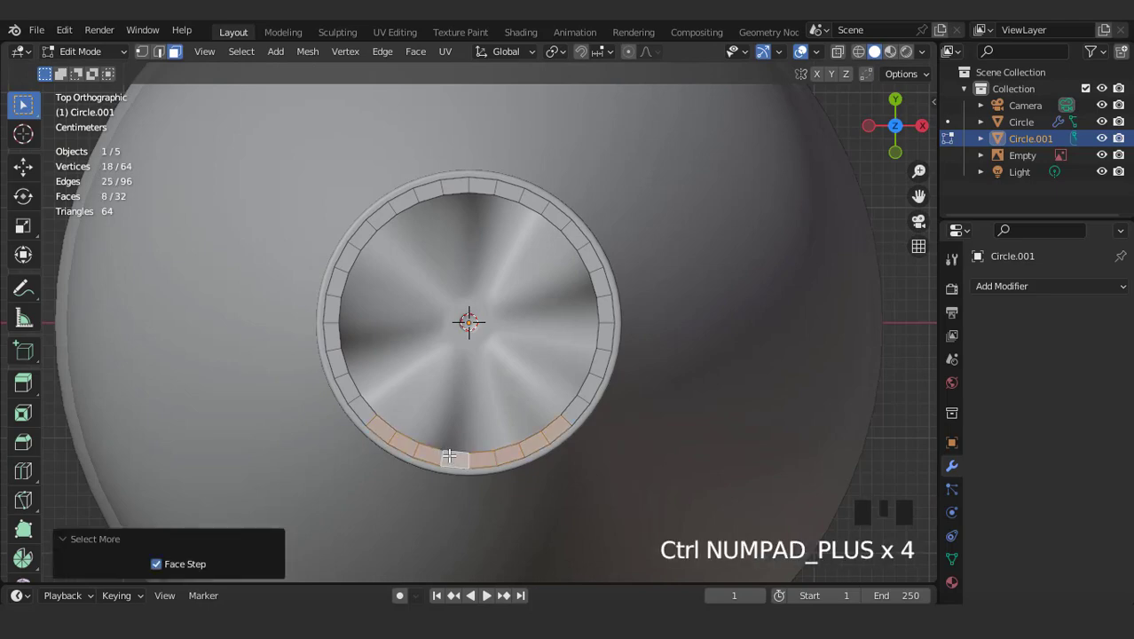
pyautogui.moveTo(553, 436); pyautogui.dragTo(489, 352, button='middle')
pyautogui.press('x')
pyautogui.click(504, 287)
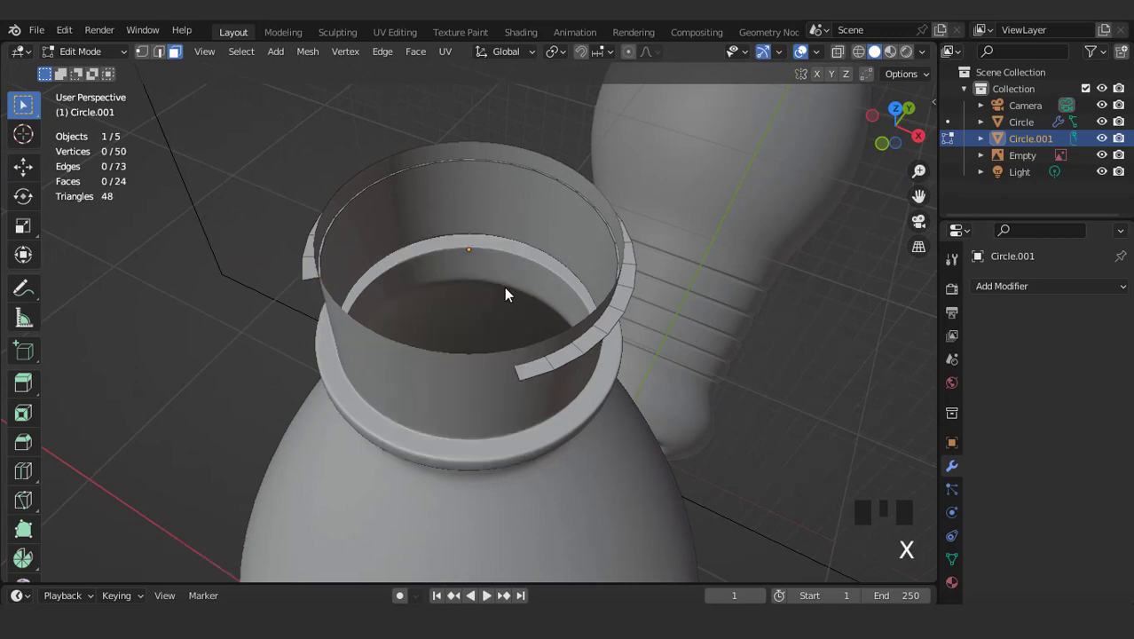
# - Extrude all faces of the open ring upward by about 0.008 m
pyautogui.press('a')
pyautogui.moveTo(545, 361); pyautogui.dragTo(516, 309, button='middle')
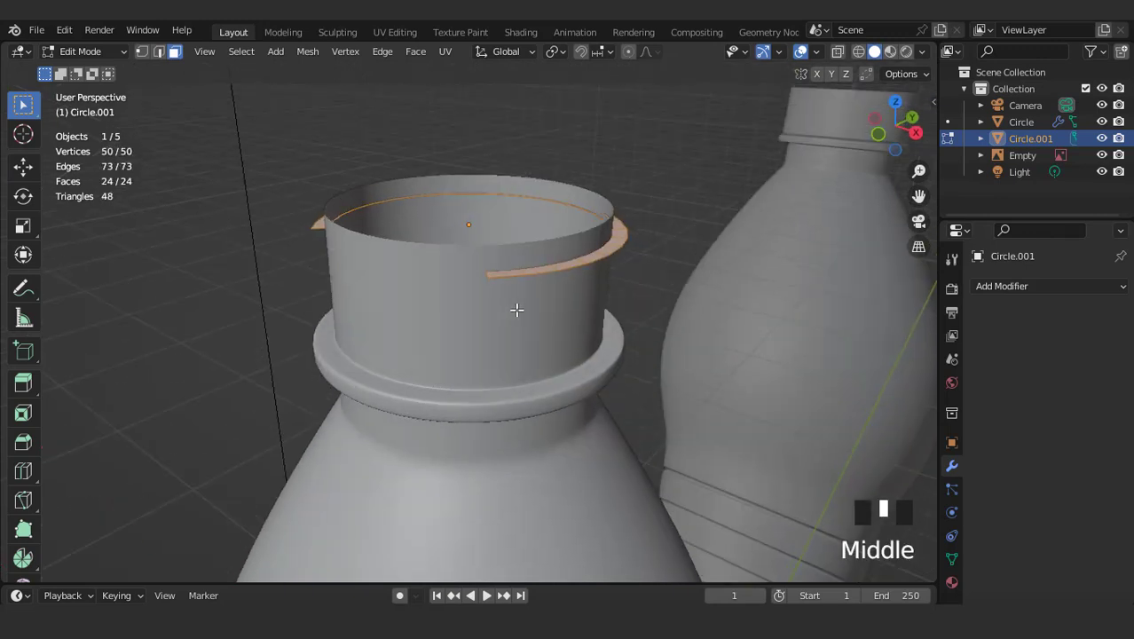
pyautogui.scroll(2, 516, 310)
pyautogui.press('e')
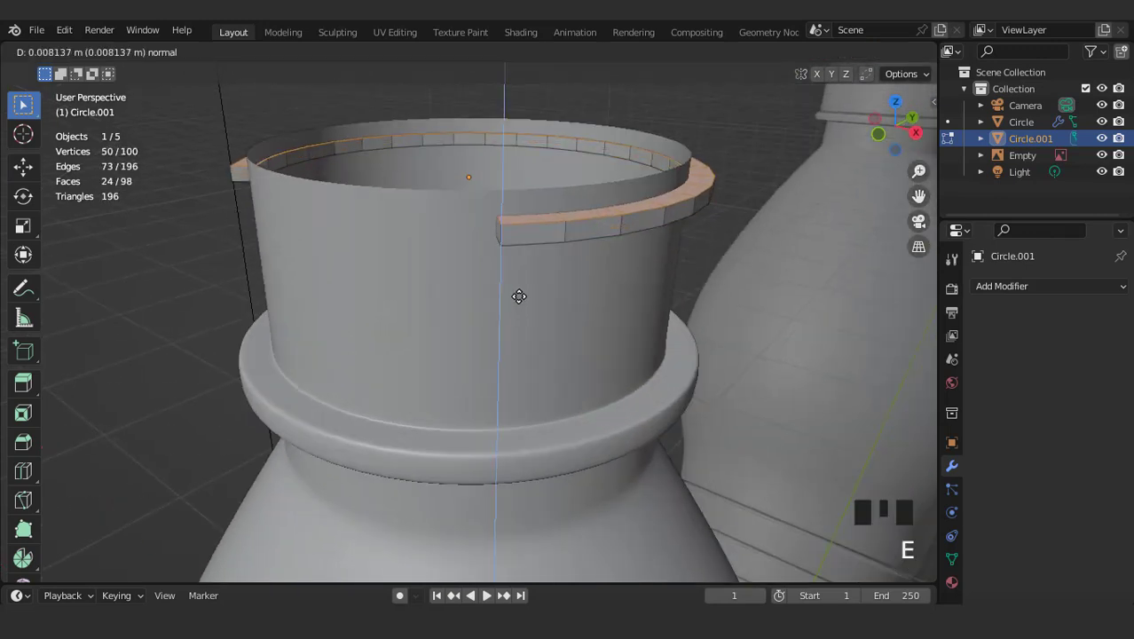
pyautogui.click(515, 293)
pyautogui.moveTo(506, 278); pyautogui.dragTo(646, 270, button='middle')
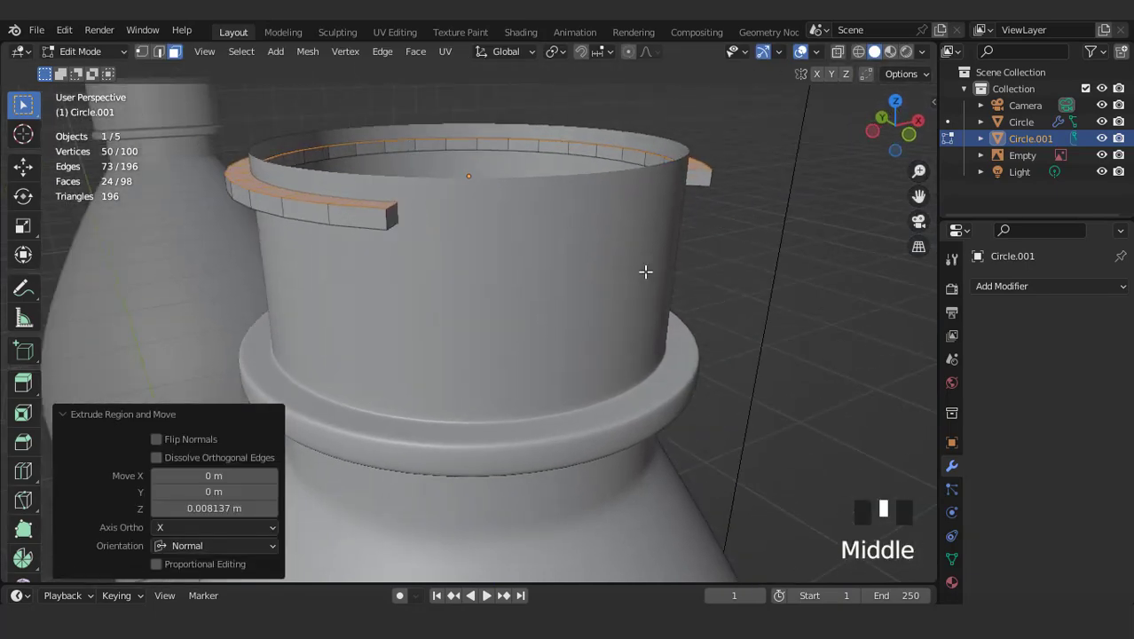
# - Raise the extruded top faces slightly along Z in front view to thicken the ring, and return to Object Mode
pyautogui.press('KP_1')
pyautogui.press('g')
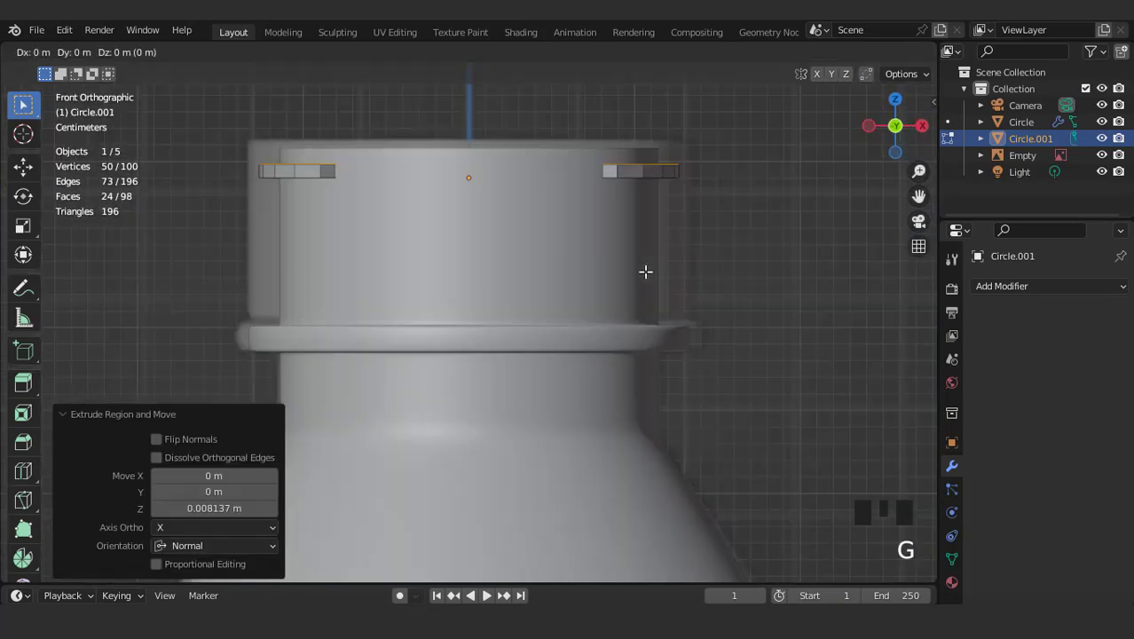
pyautogui.press('z')
pyautogui.click(644, 267)
pyautogui.press('Tab')
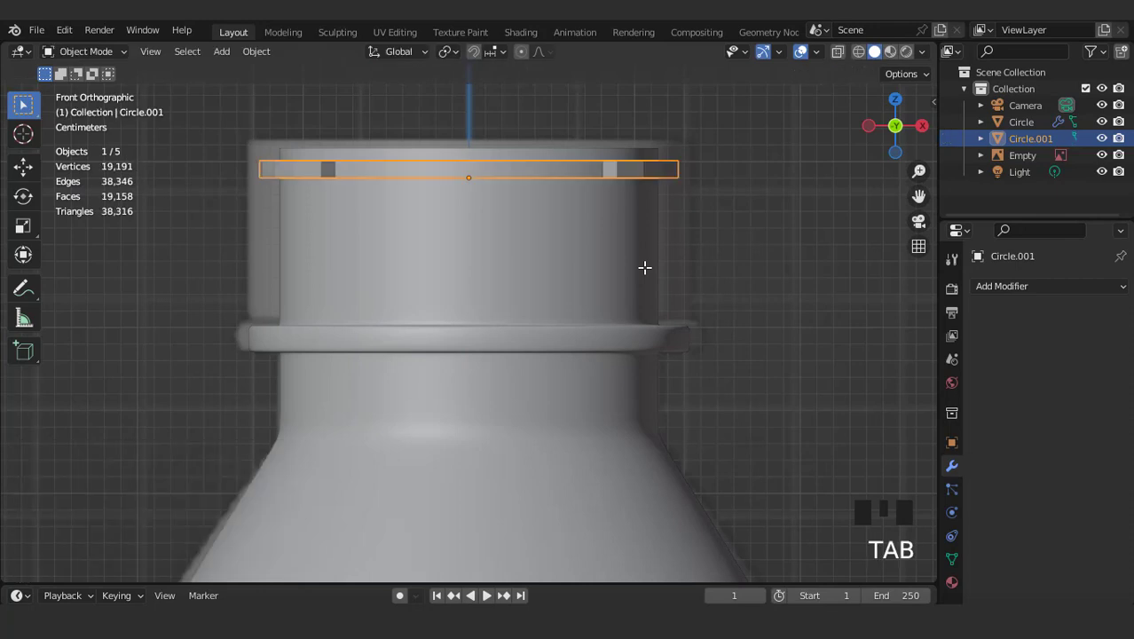
# - Scale the ring by about 1.144 along Z and lower it by about 0.009 m along Z
pyautogui.press('s')
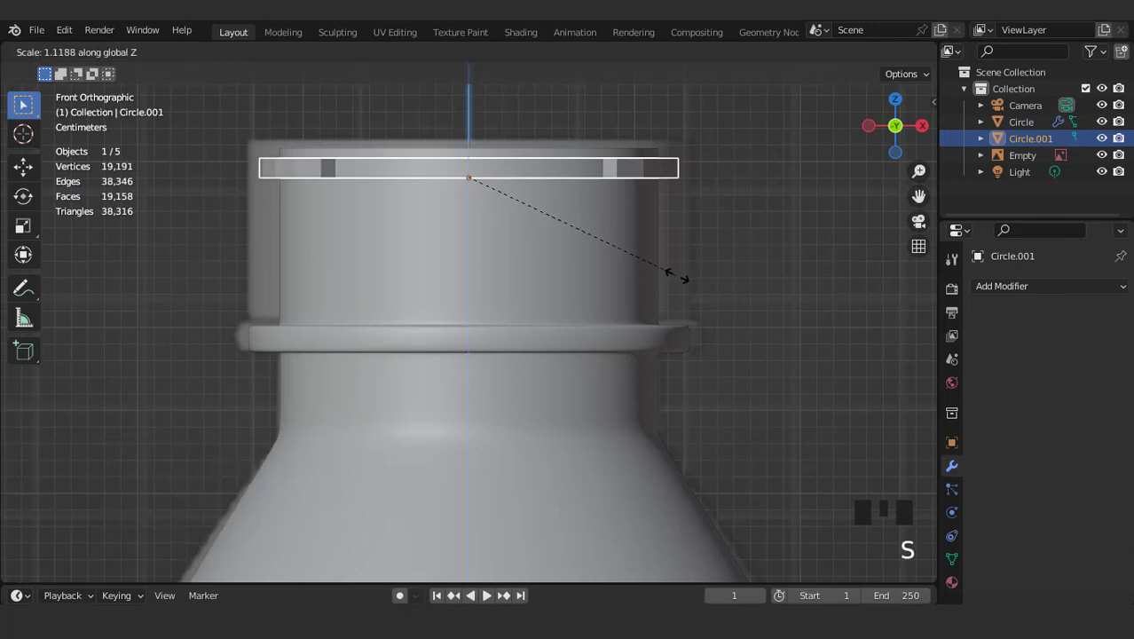
pyautogui.click(681, 283)
pyautogui.press('g')
pyautogui.press('z')
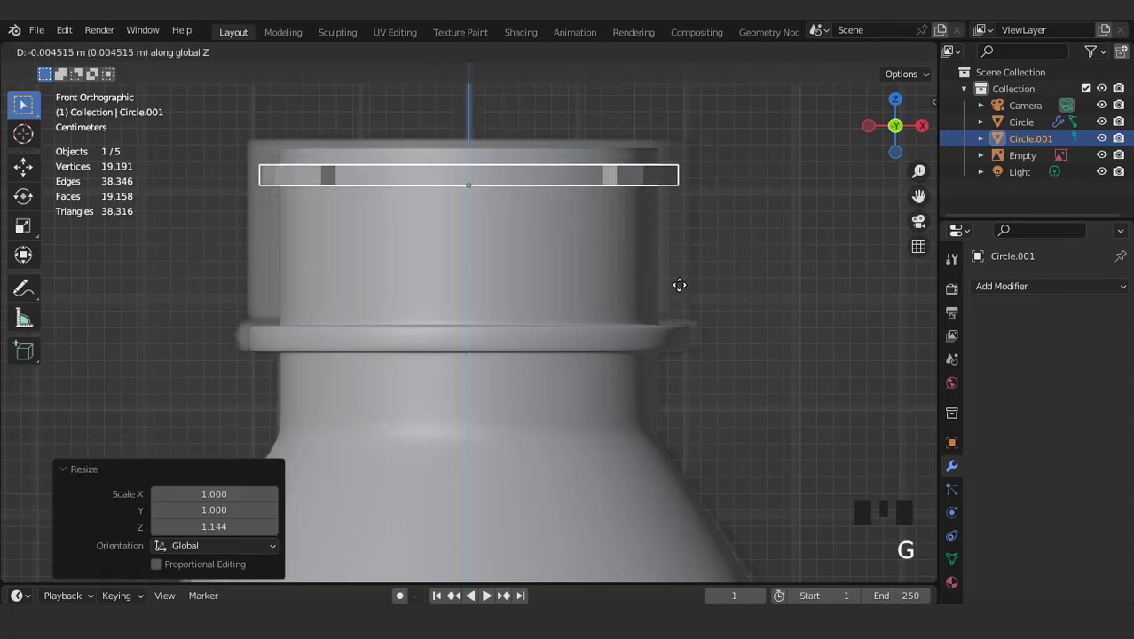
pyautogui.click(678, 290)
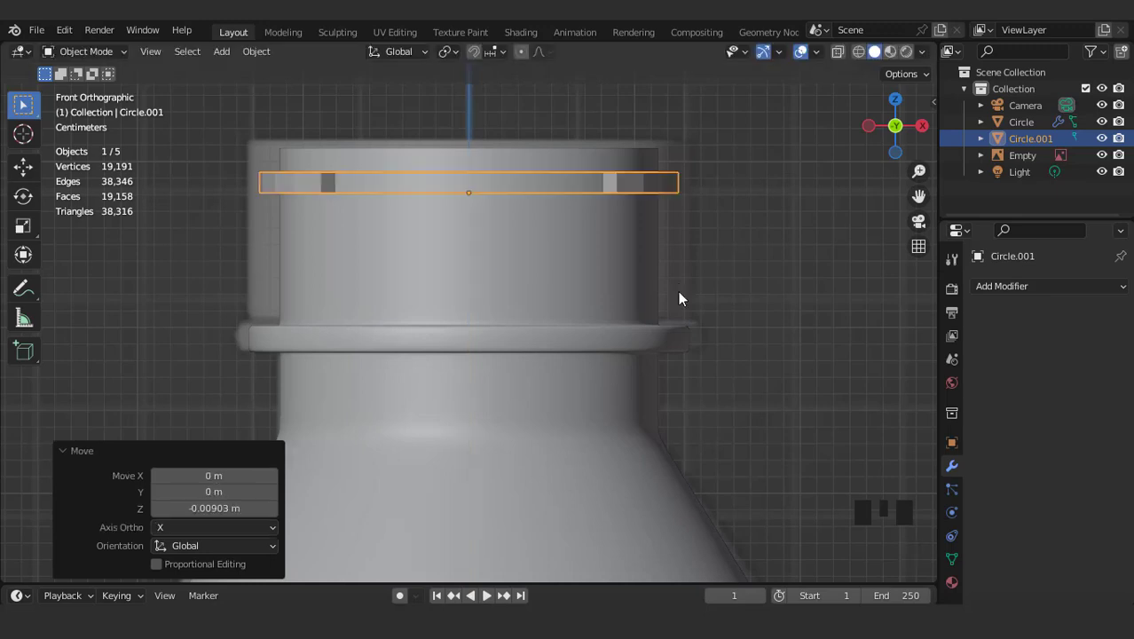
# - Duplicate the ring about 0.0216 m downward along Z, and repeat the duplication to get a third ring
pyautogui.hotkey('shift', 'd')
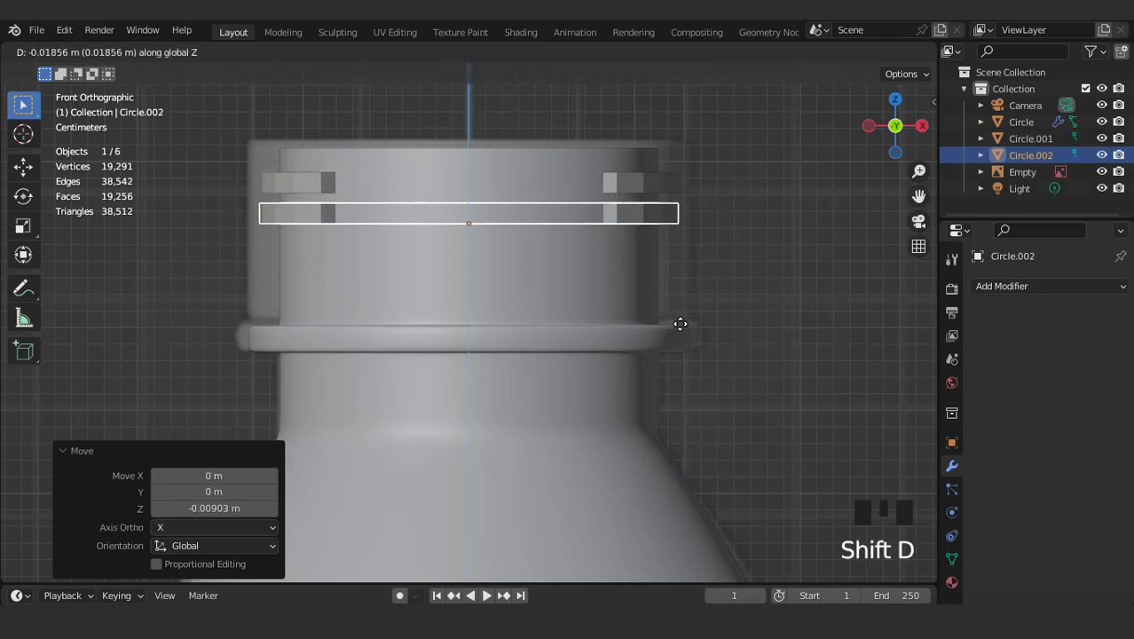
pyautogui.click(679, 326)
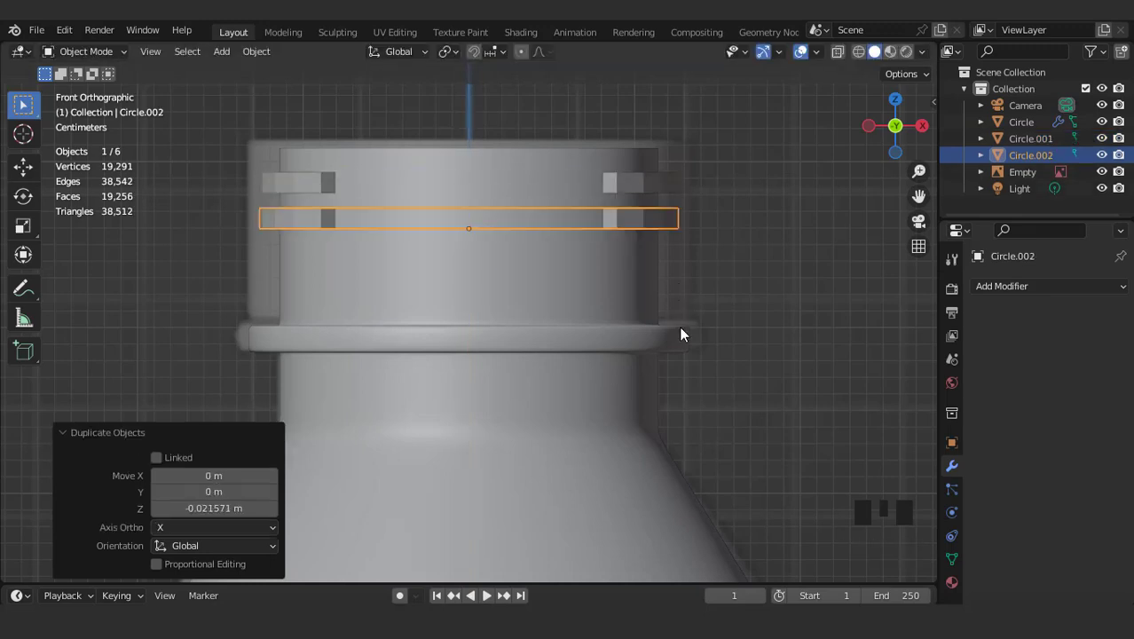
pyautogui.hotkey('shift', 'r')
pyautogui.scroll(-1, 679, 325)
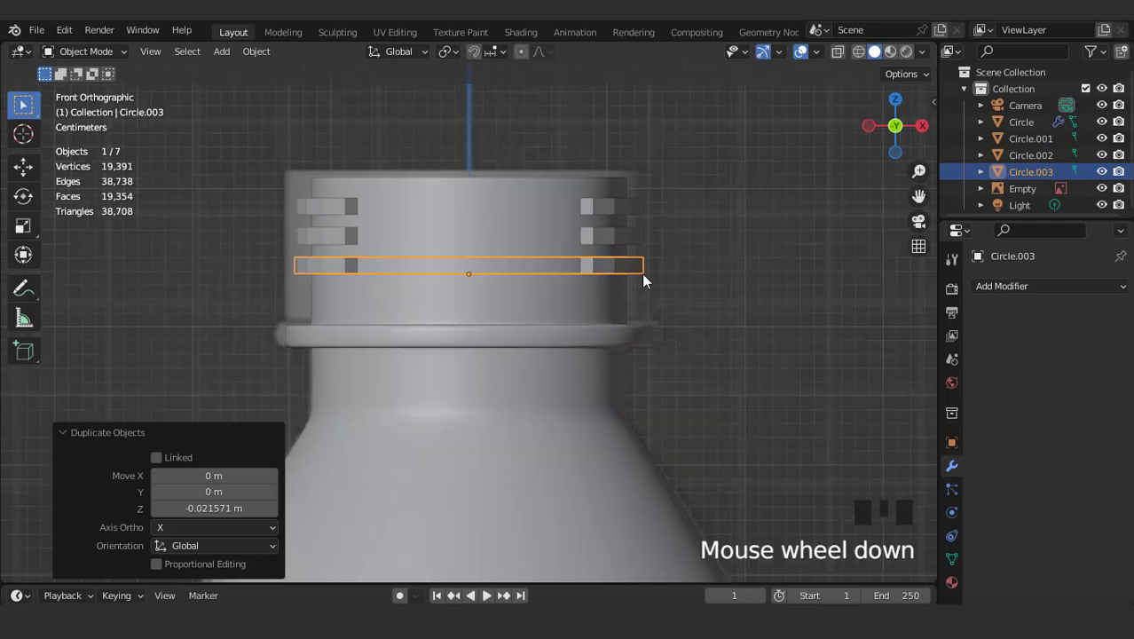
# - Select all three neck rings and lower them slightly along Z
pyautogui.keyDown('shift'); pyautogui.click(610, 235); pyautogui.keyUp('shift')
pyautogui.keyDown('shift'); pyautogui.click(613, 207); pyautogui.keyUp('shift')
pyautogui.press('g')
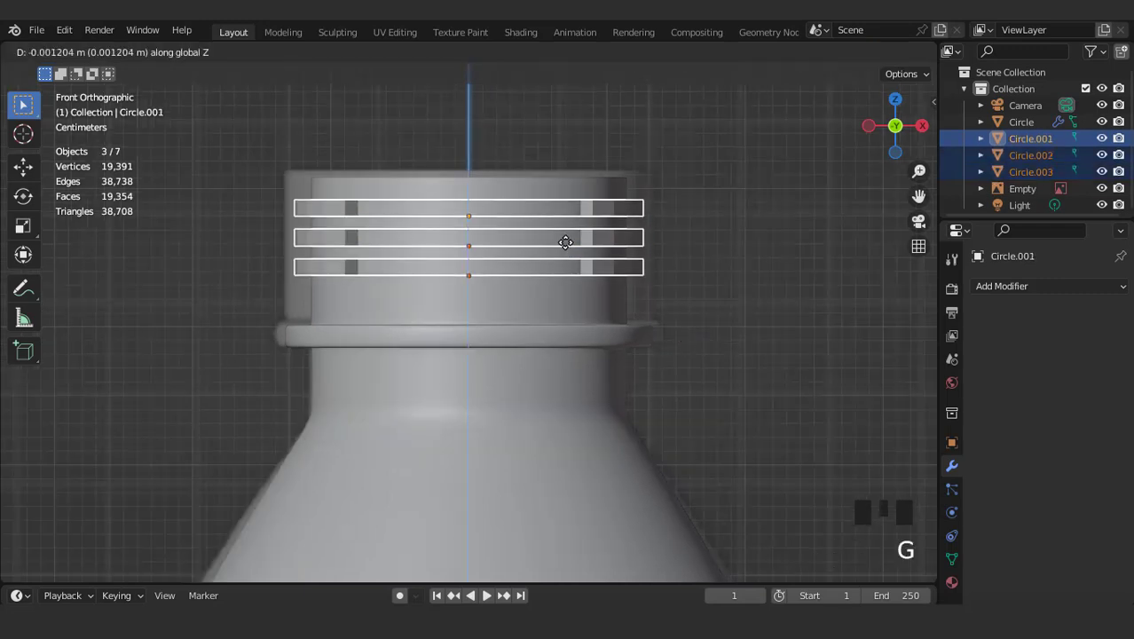
pyautogui.click(566, 243)
# - Rotate the middle ring by 180° about the Z axis
pyautogui.moveTo(569, 233); pyautogui.dragTo(535, 285, button='middle')
pyautogui.click(595, 302)
pyautogui.moveTo(631, 313); pyautogui.dragTo(579, 322, button='middle')
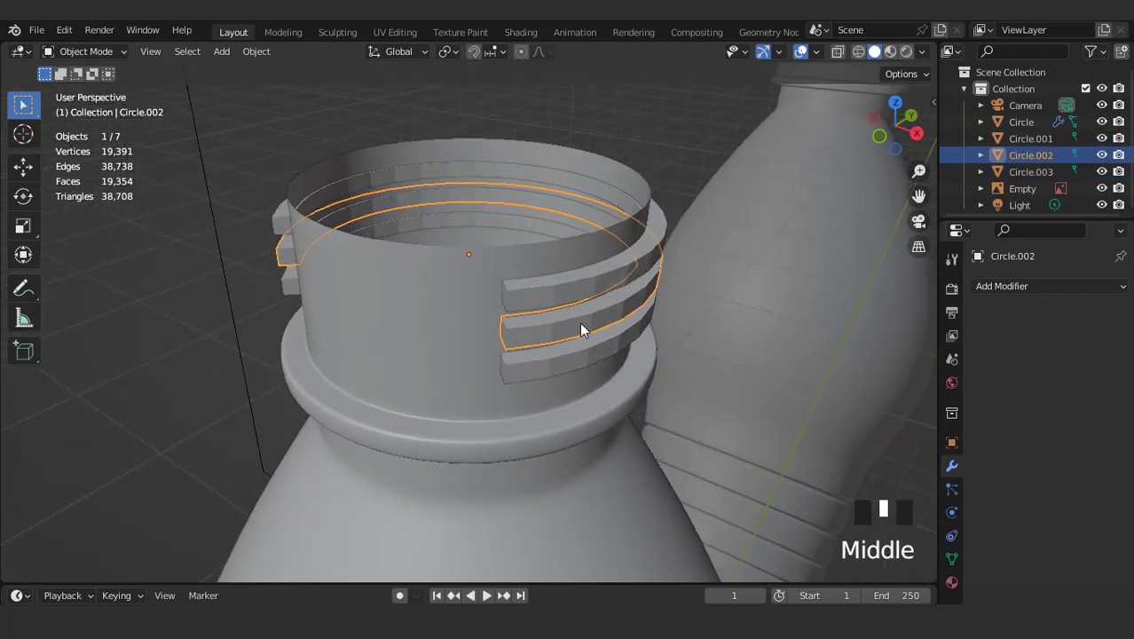
pyautogui.press('KP_7')
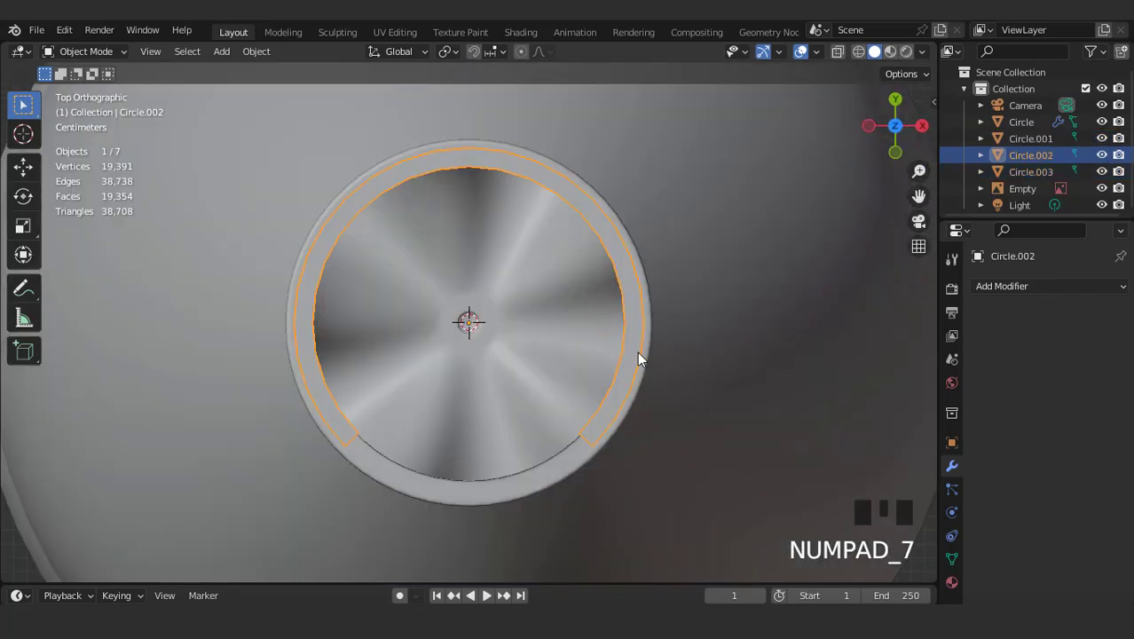
pyautogui.write('r')
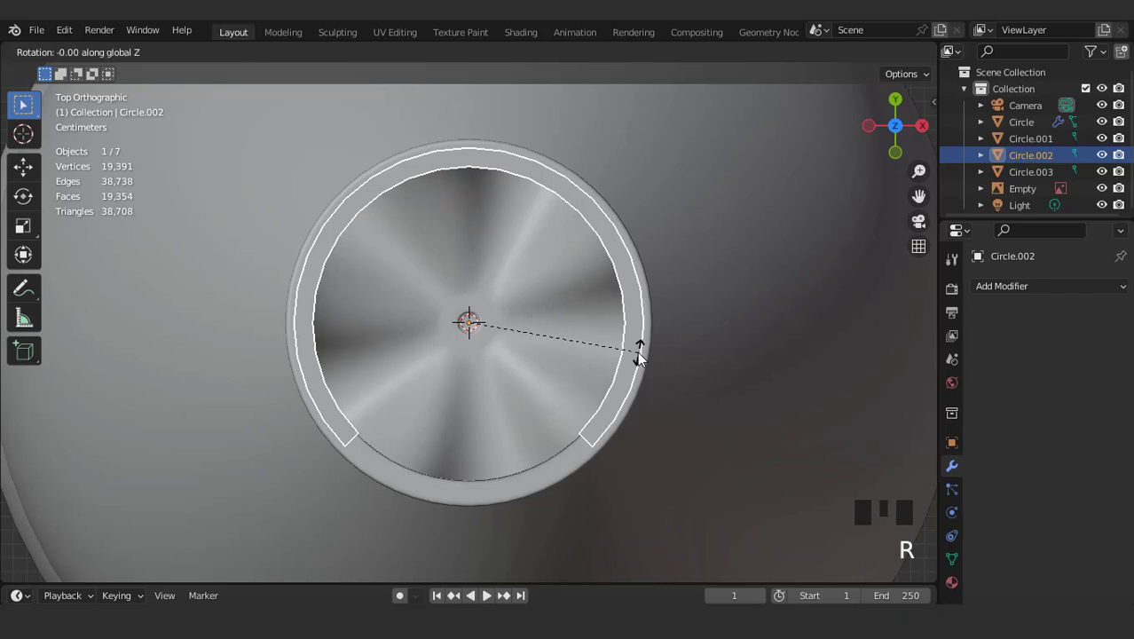
pyautogui.write('180')
pyautogui.click(638, 353)
# - Rotate the lowest ring by 90° about the Z axis
pyautogui.moveTo(638, 353); pyautogui.dragTo(546, 238, button='middle')
pyautogui.click(545, 321)
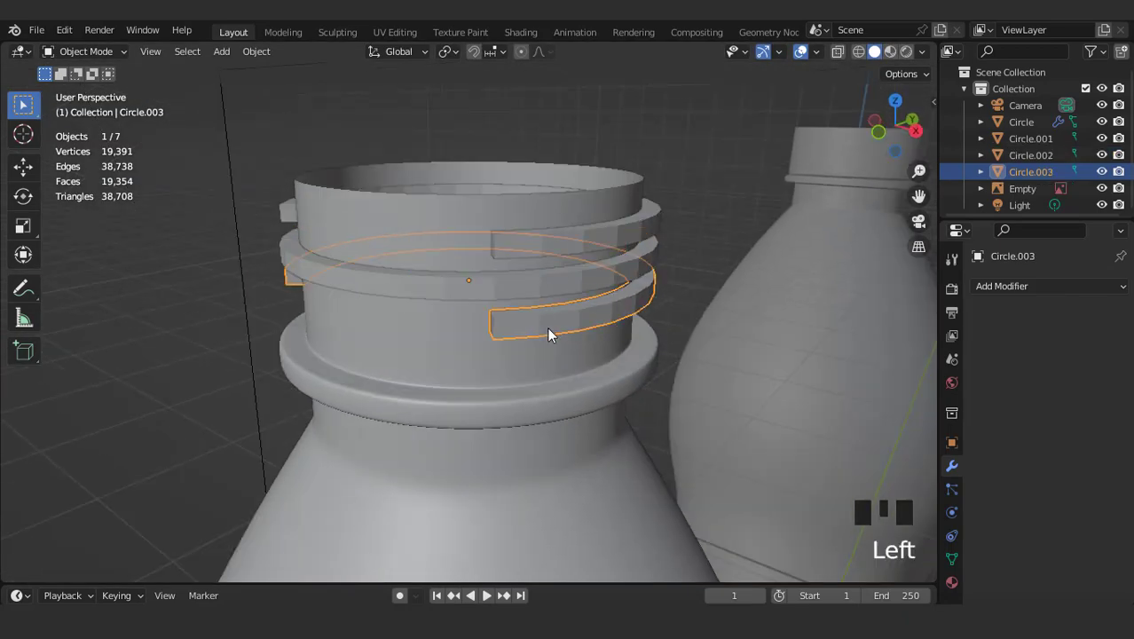
pyautogui.write('r90')
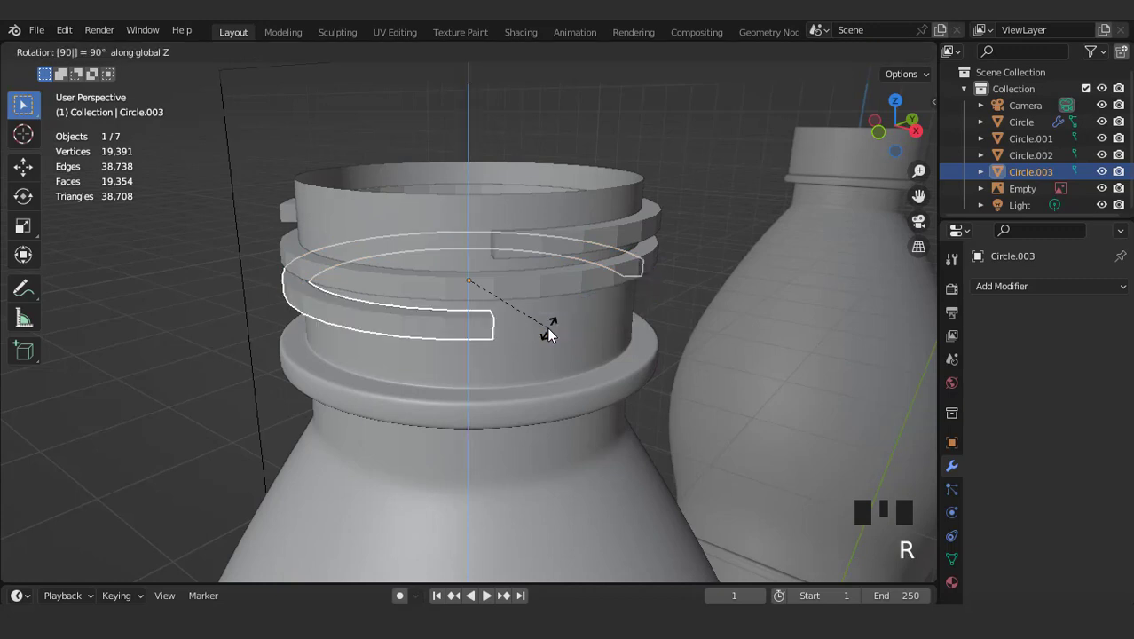
pyautogui.press('Return')
# - Select all three thread rings on the bottle neck and join them into a single object
pyautogui.moveTo(548, 330); pyautogui.dragTo(440, 279, button='middle')
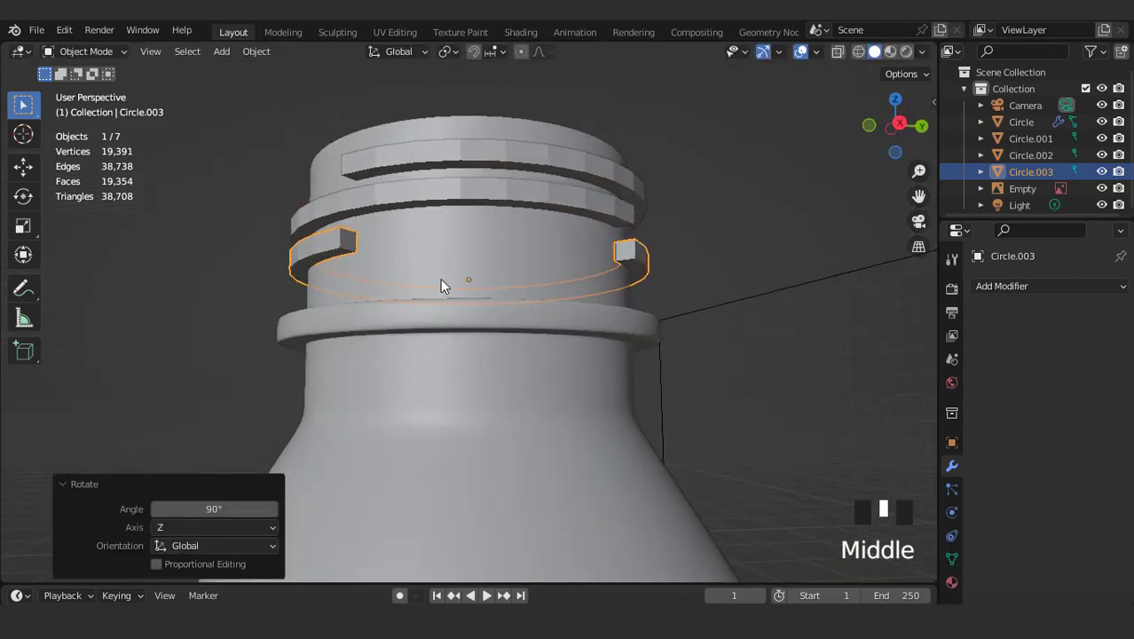
pyautogui.keyDown('shift'); pyautogui.click(481, 200); pyautogui.keyUp('shift')
pyautogui.keyDown('shift'); pyautogui.click(485, 158); pyautogui.keyUp('shift')
pyautogui.press('KP_1')
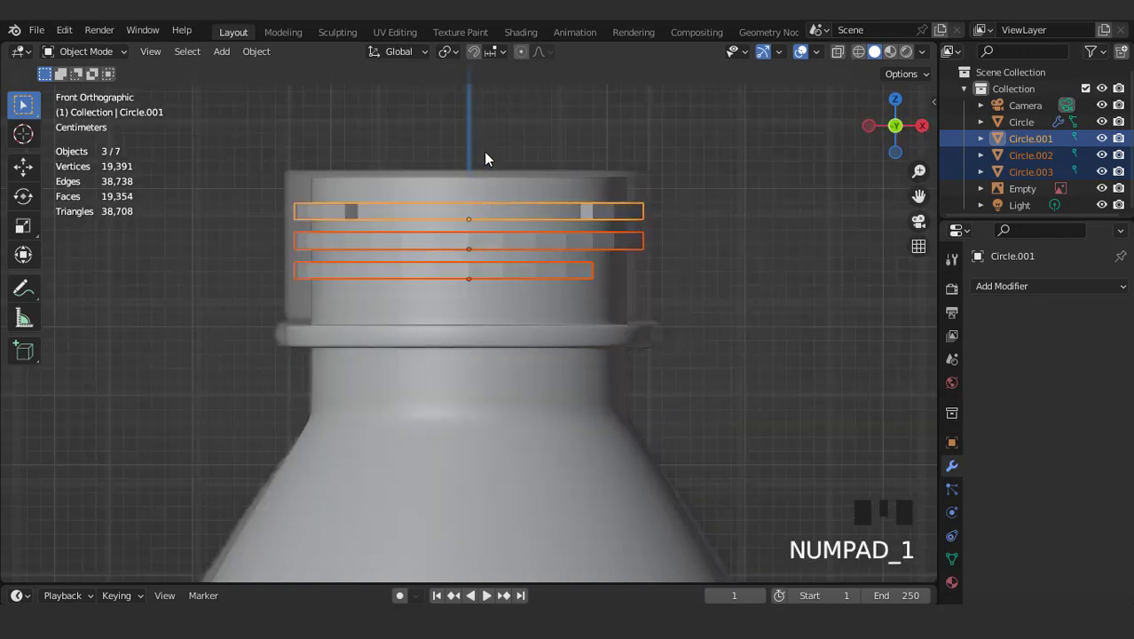
pyautogui.hotkey('shift', 'j')
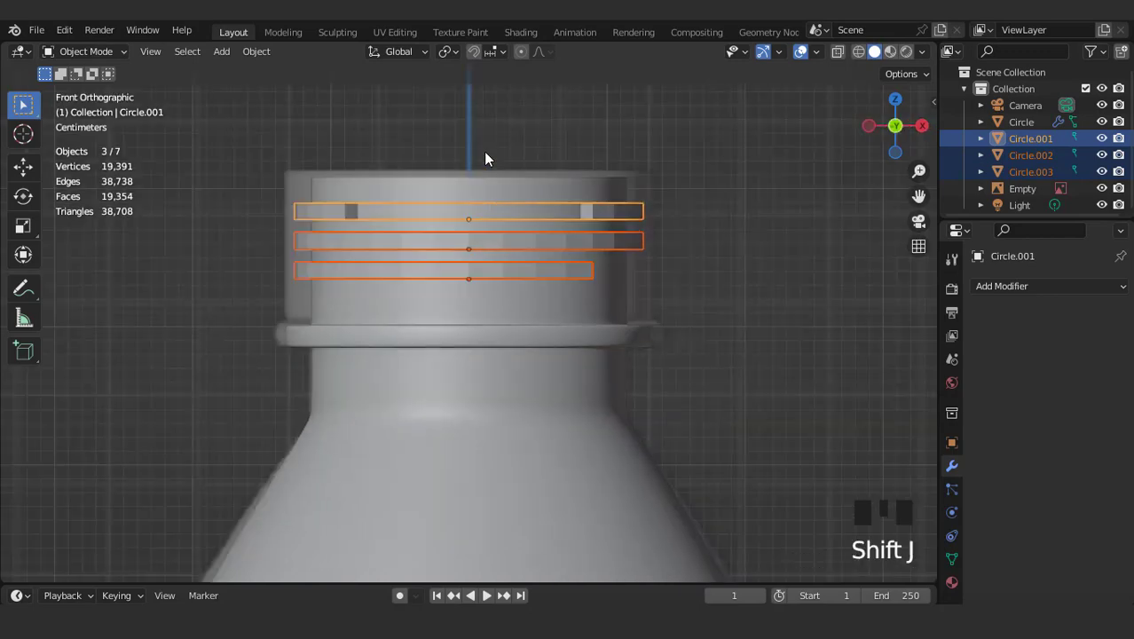
pyautogui.scroll(2, 542, 247)
pyautogui.moveTo(541, 247); pyautogui.dragTo(466, 258, button='middle')
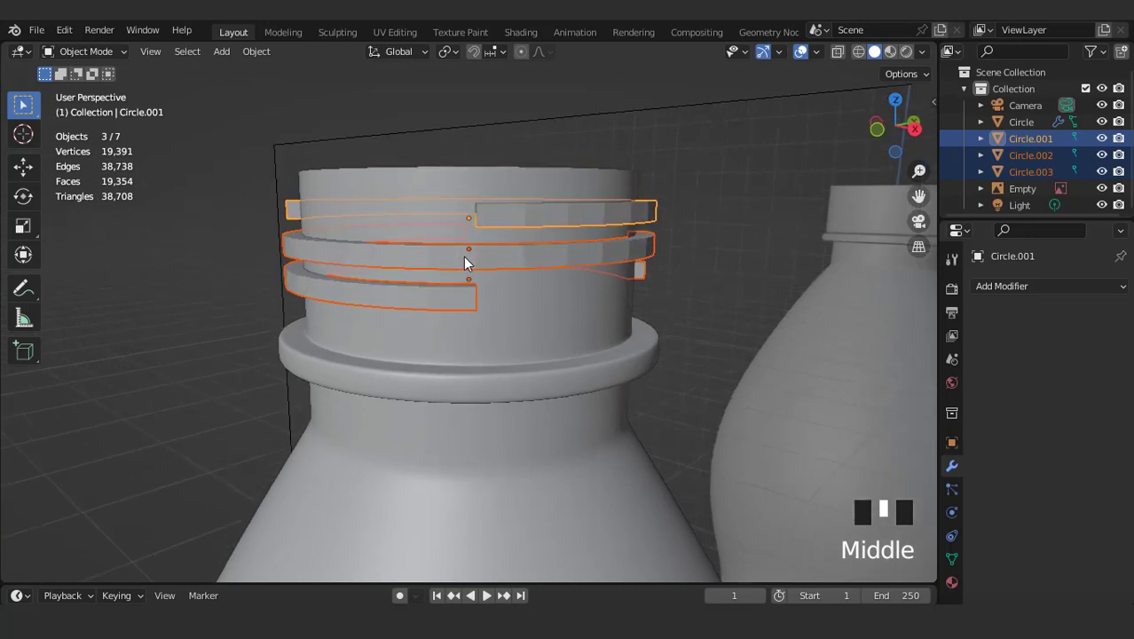
pyautogui.hotkey('ctrl', 'j')
# - Tilt the joined thread rings by about -3.08° in the front view
pyautogui.press('KP_1')
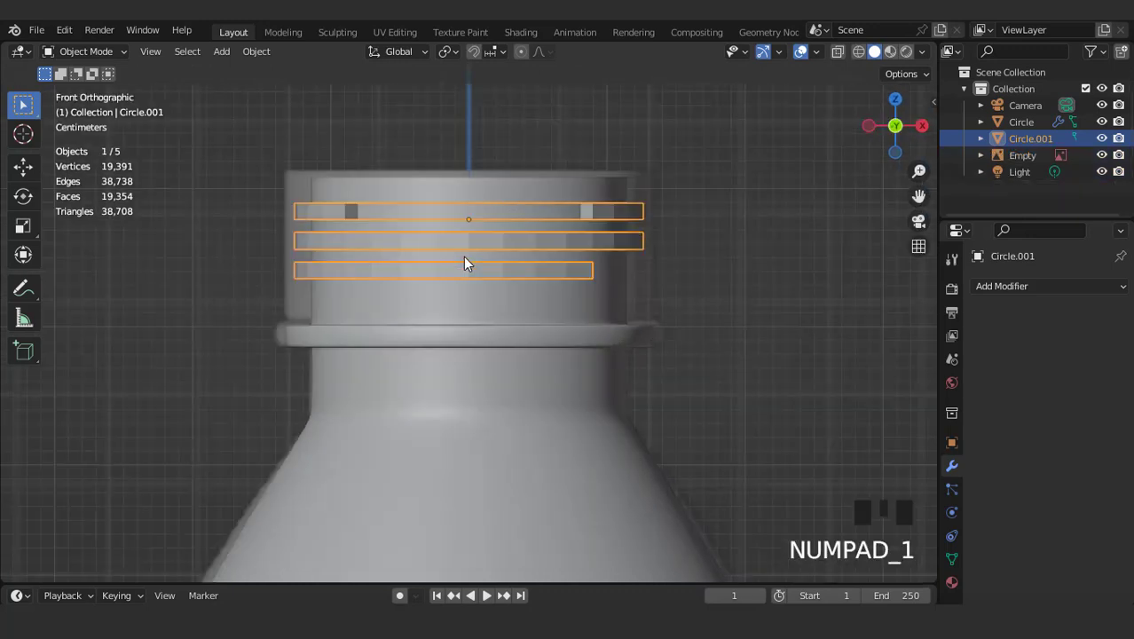
pyautogui.scroll(2, 697, 266)
pyautogui.press('r')
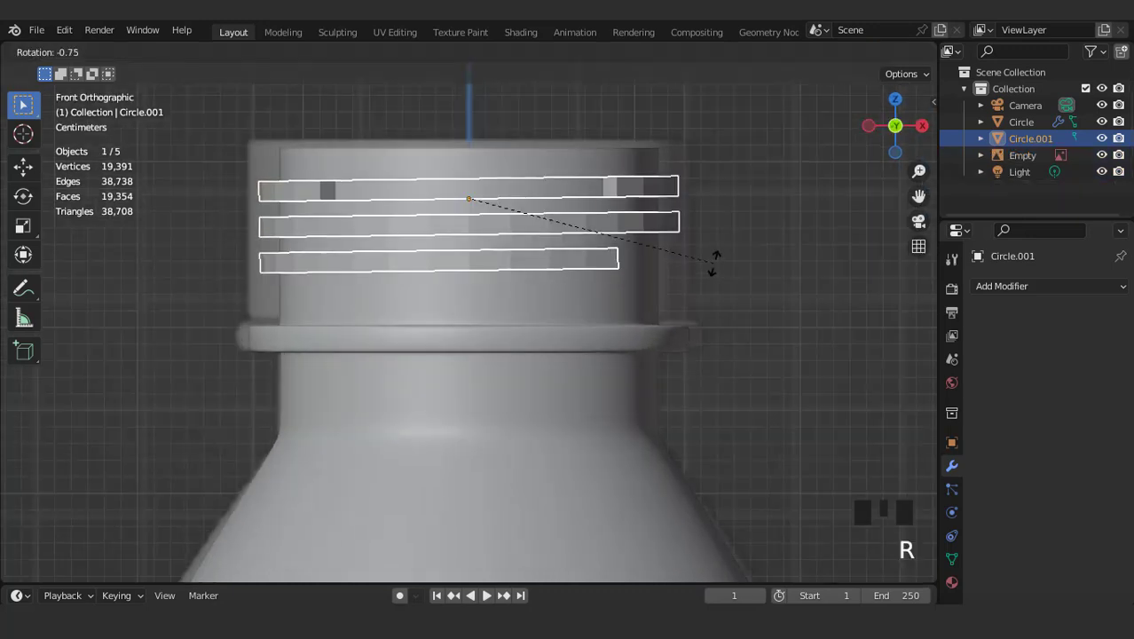
pyautogui.click(716, 250)
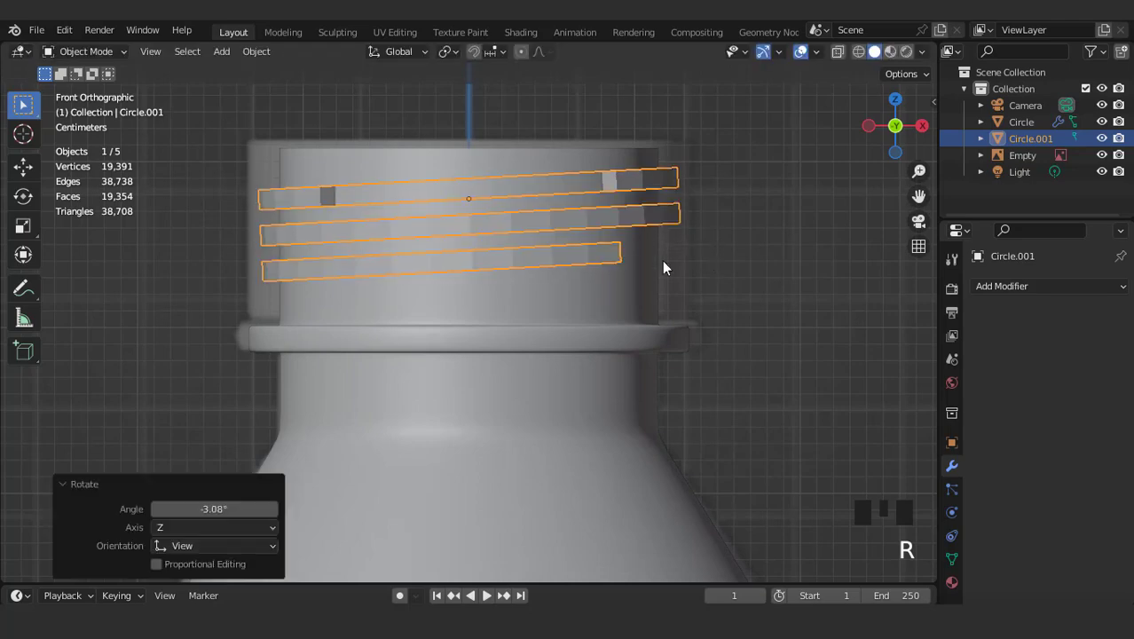
pyautogui.moveTo(663, 263); pyautogui.dragTo(520, 263, button='middle')
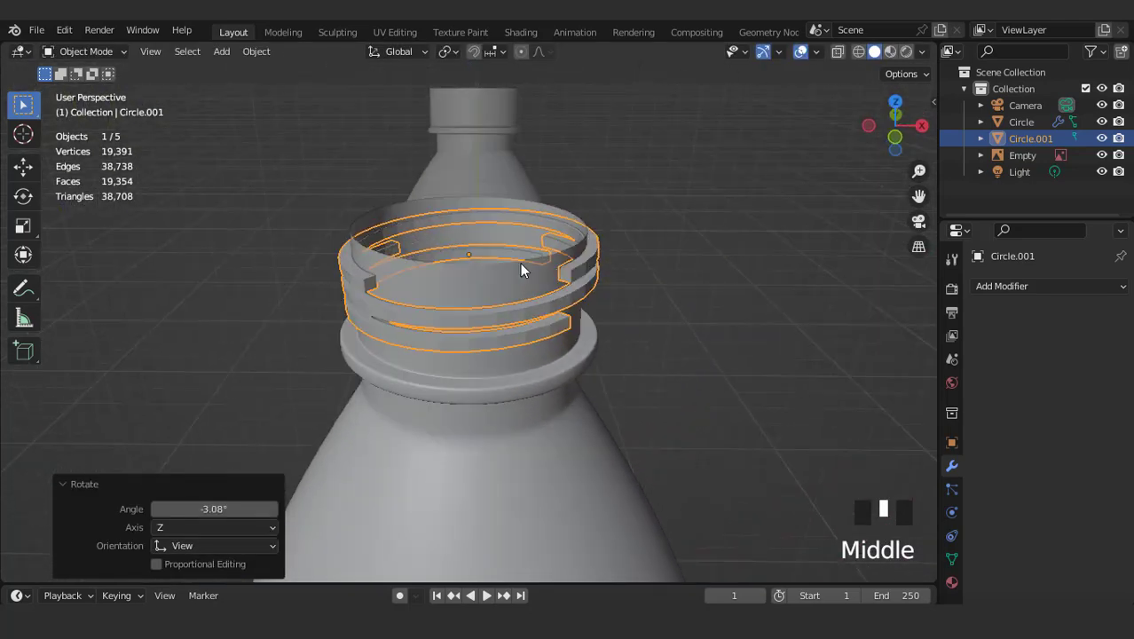
pyautogui.scroll(2, 520, 267)
# - Add a Bevel modifier to the thread rings with an amount of 0.01 m and 2 segments
pyautogui.press('KP_1')
pyautogui.click(986, 285)
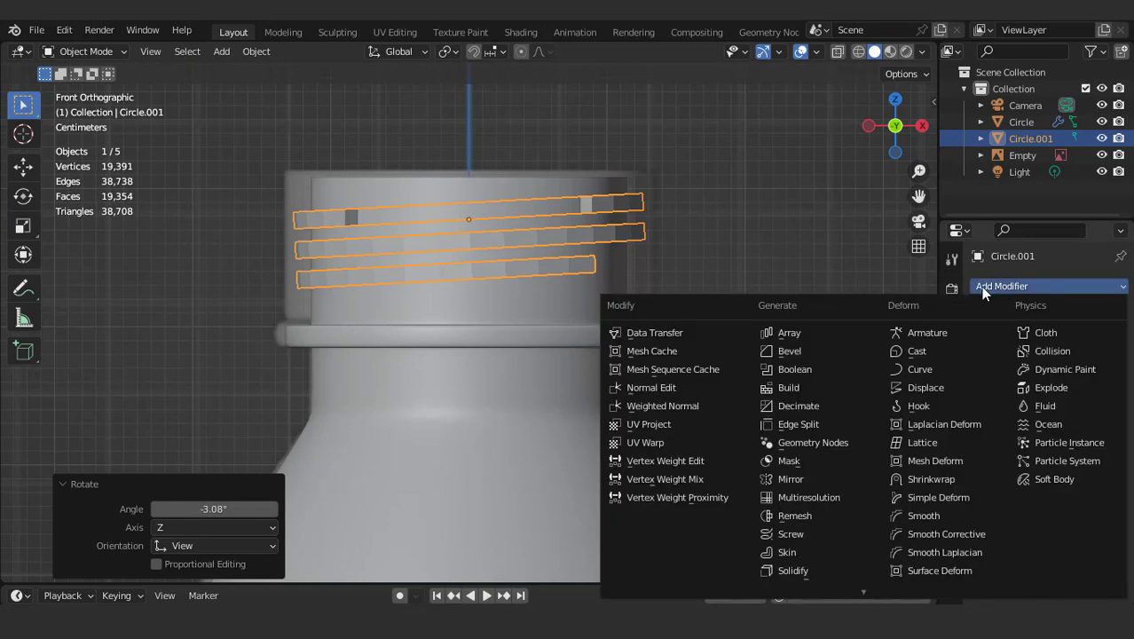
pyautogui.click(813, 352)
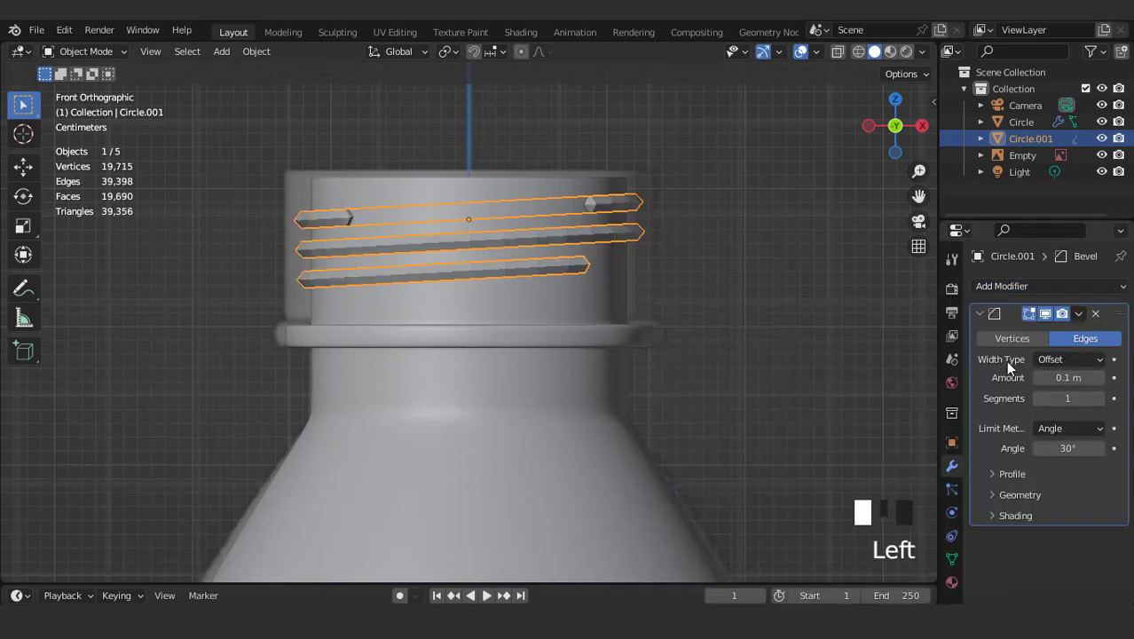
pyautogui.moveTo(1085, 382); pyautogui.dragTo(1034, 381)
pyautogui.click(1100, 399)
pyautogui.click(1104, 380)
# - Add a level 1 Subdivision Surface modifier to the thread rings and shade them smooth
pyautogui.moveTo(598, 235); pyautogui.dragTo(597, 269, button='middle')
pyautogui.hotkey('ctrl', '1')
pyautogui.rightClick(596, 268)
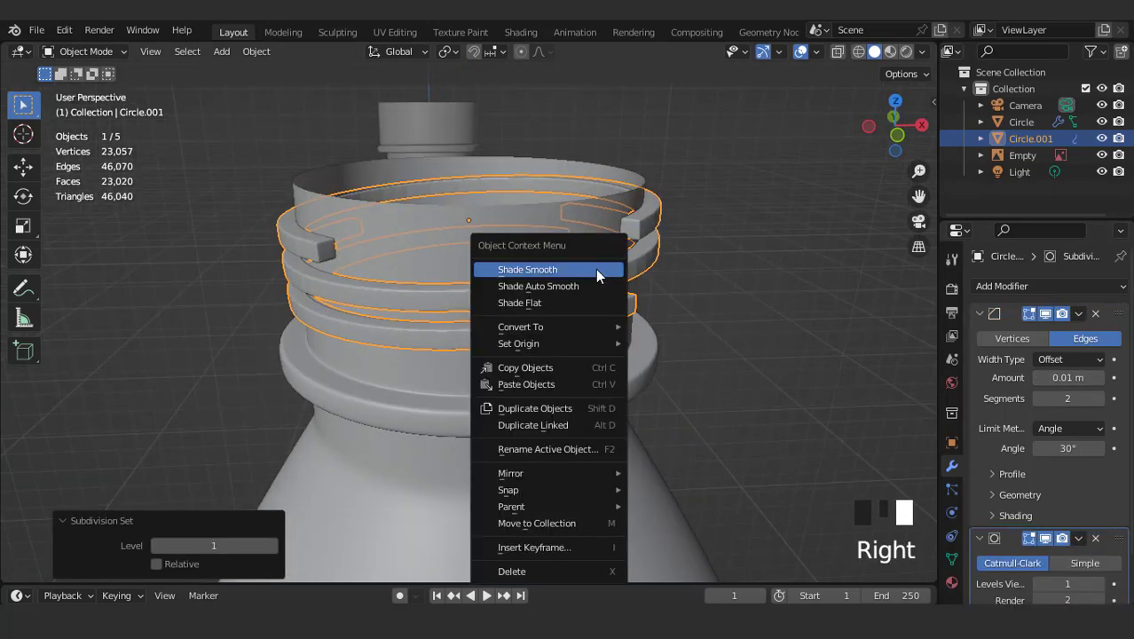
pyautogui.click(595, 269)
# - Examine the smoothed threads on the bottle neck with viewport overlays hidden, and restore the overlays
pyautogui.click(800, 50)
pyautogui.moveTo(633, 203); pyautogui.dragTo(488, 269, button='middle')
pyautogui.scroll(-3, 524, 266)
pyautogui.press('KP_1')
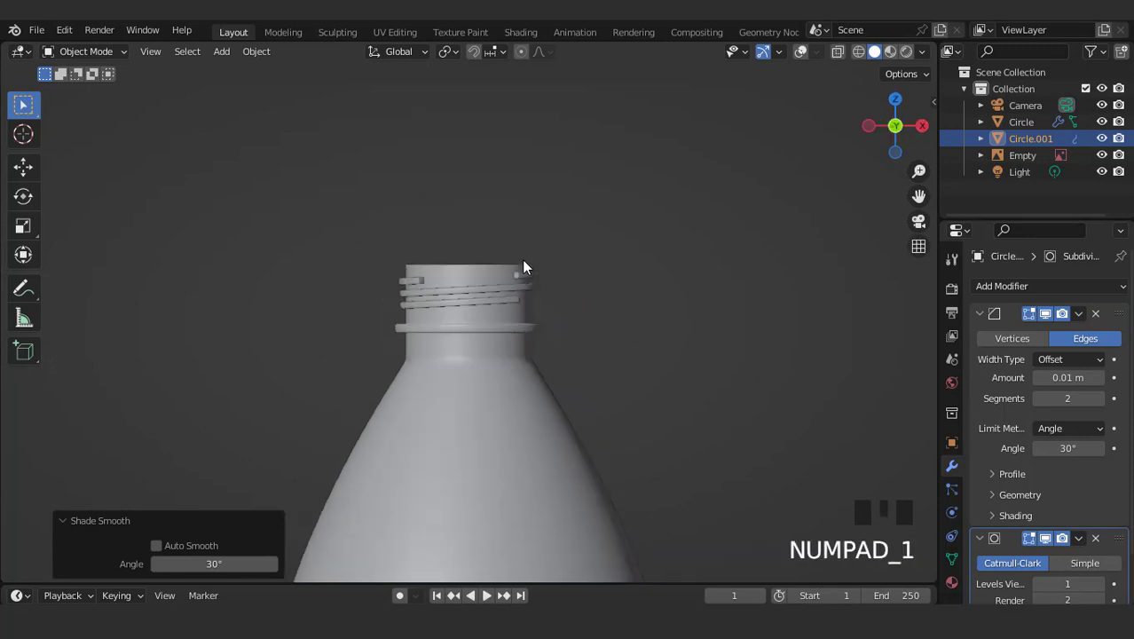
pyautogui.scroll(-3, 524, 266)
pyautogui.scroll(3, 524, 266)
pyautogui.click(801, 41)
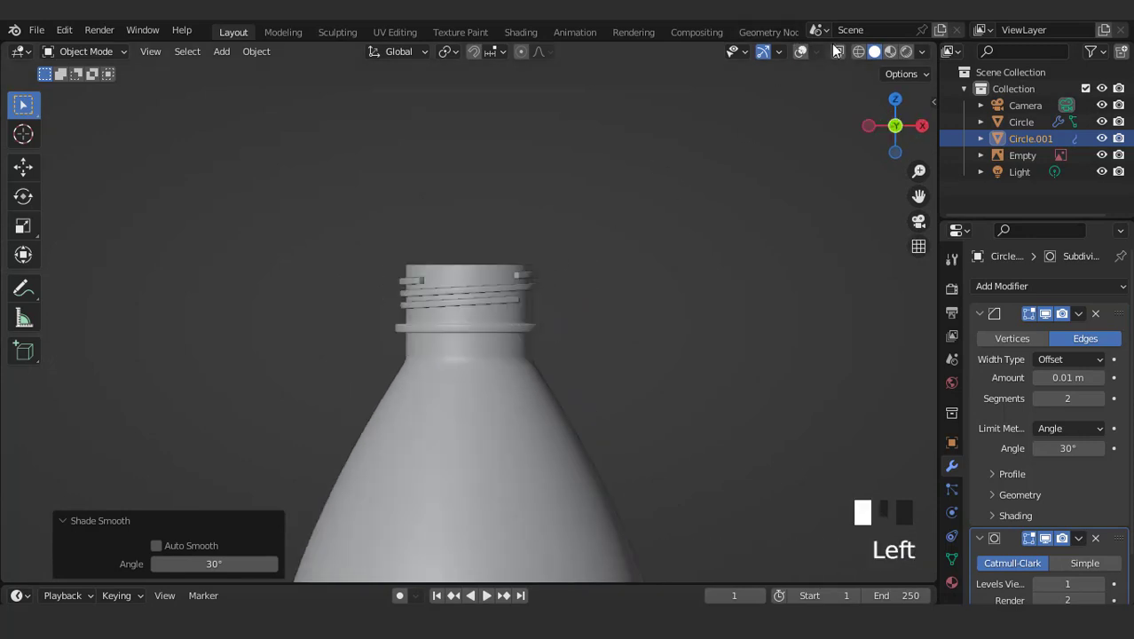
pyautogui.click(801, 50)
pyautogui.moveTo(629, 148); pyautogui.dragTo(535, 260, button='middle')
pyautogui.scroll(2, 504, 288)
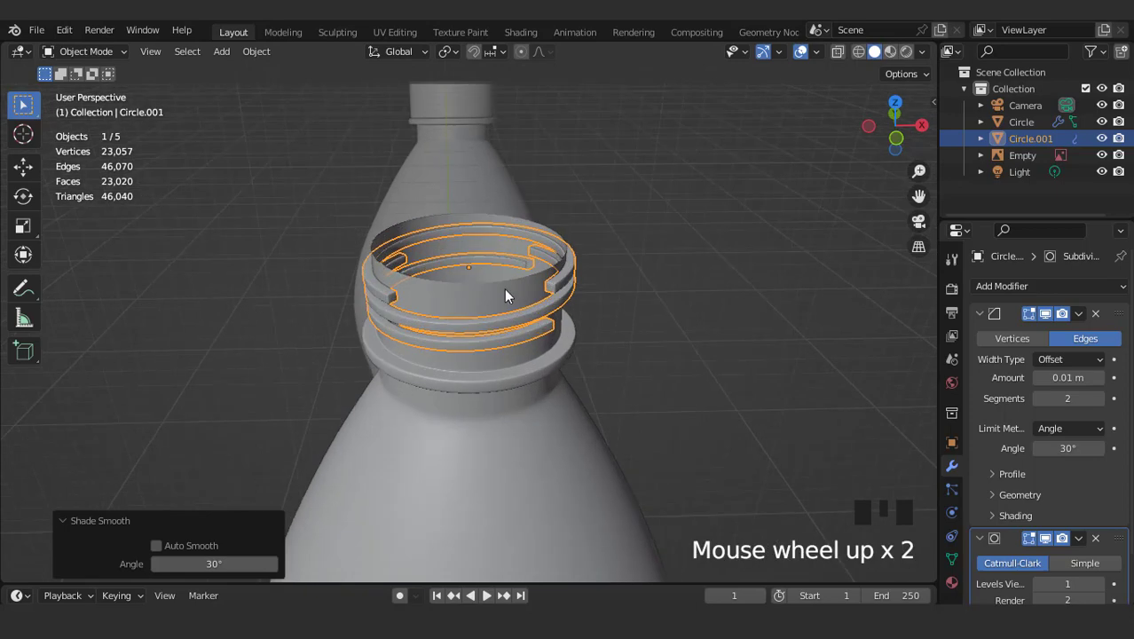
# - Select the reference image behind the bottle and hide it
pyautogui.click(514, 285)
pyautogui.click(509, 156)
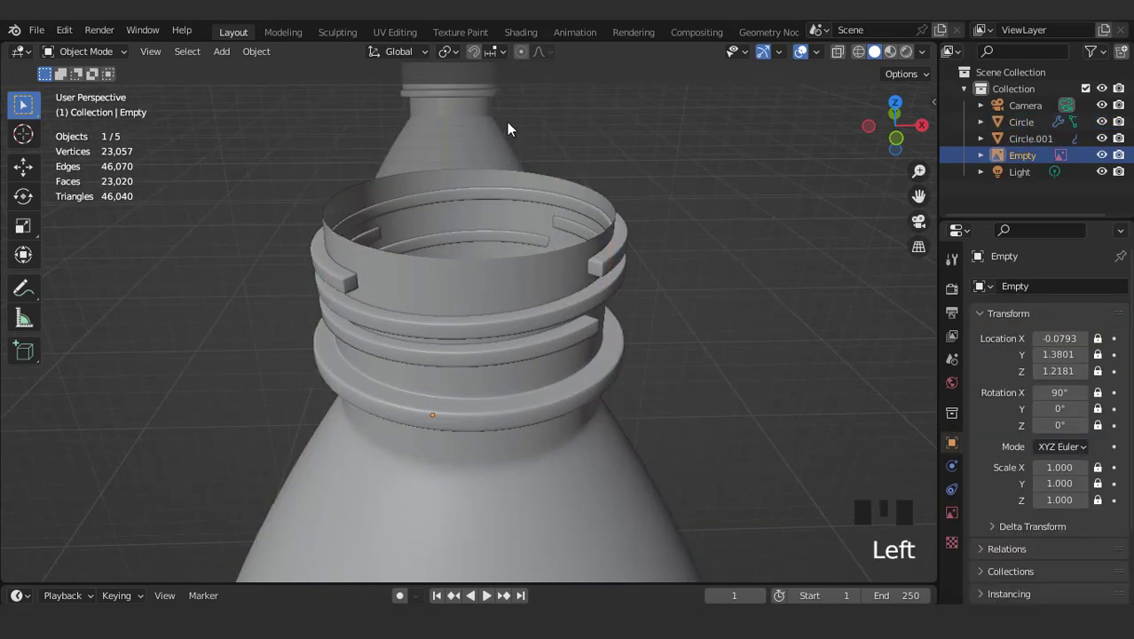
pyautogui.scroll(-9, 588, 220)
pyautogui.scroll(6, 489, 299)
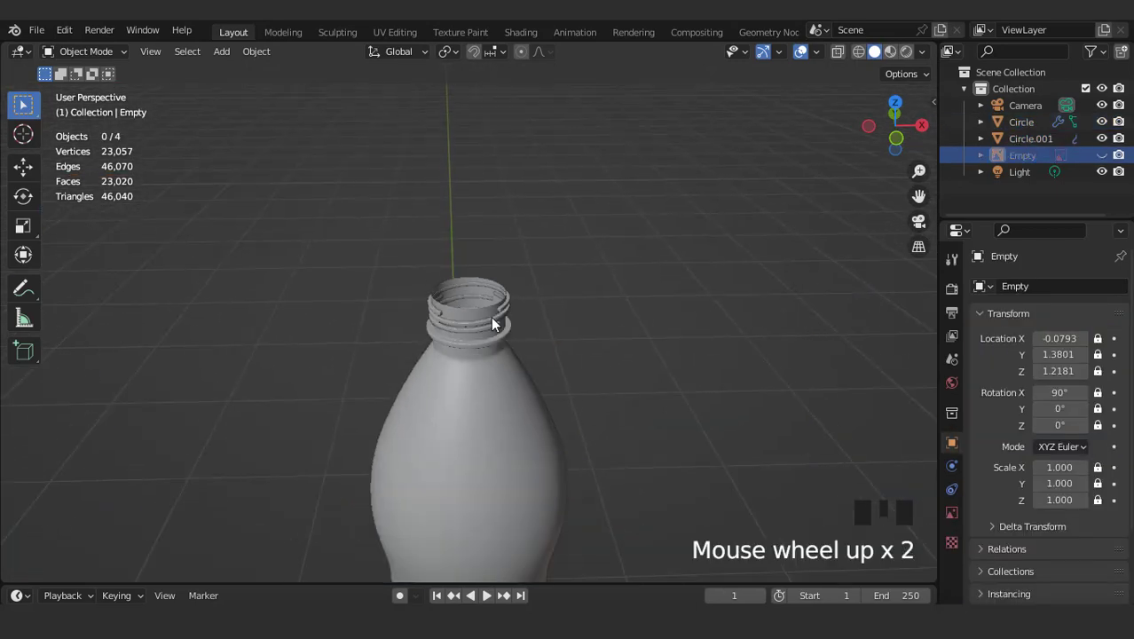
# - Duplicate the top rim edge loop of the bottle neck in place and separate it into its own object
pyautogui.click(488, 302)
pyautogui.scroll(2, 488, 303)
pyautogui.press('Tab')
pyautogui.press('2')
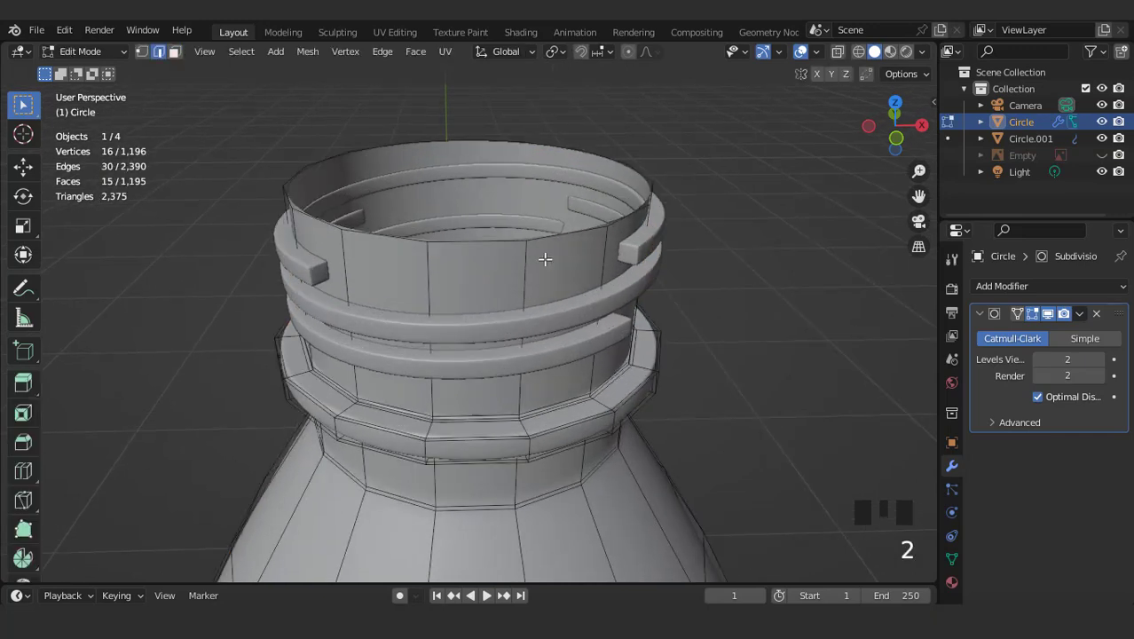
pyautogui.keyDown('alt'); pyautogui.click(555, 238); pyautogui.keyUp('alt')
pyautogui.press('1')
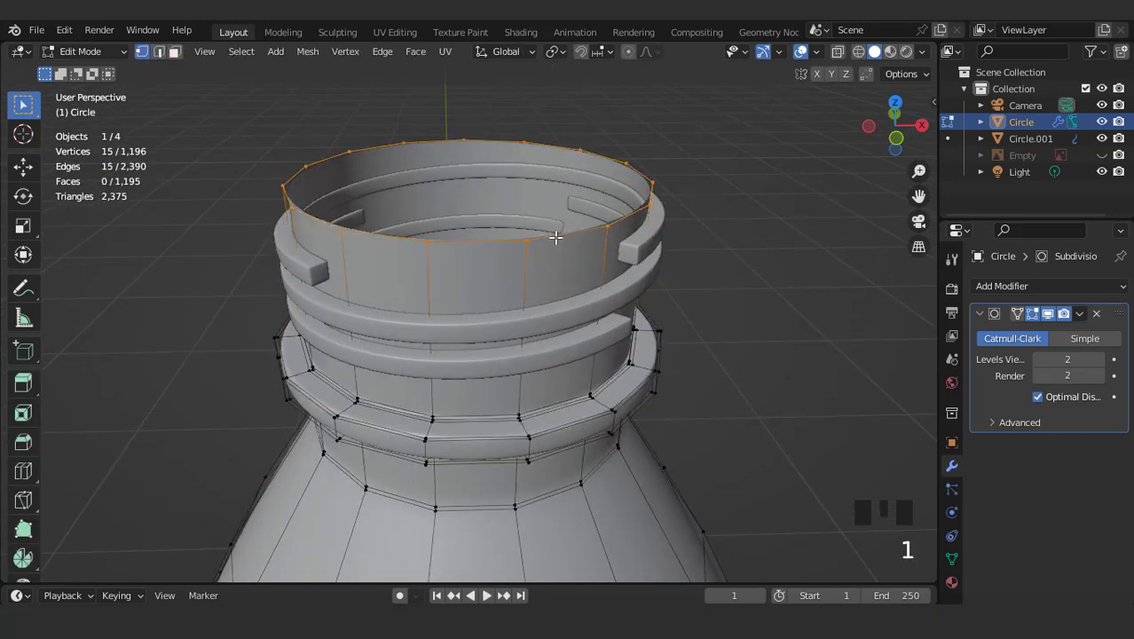
pyautogui.hotkey('shift', 'd')
pyautogui.rightClick(554, 237)
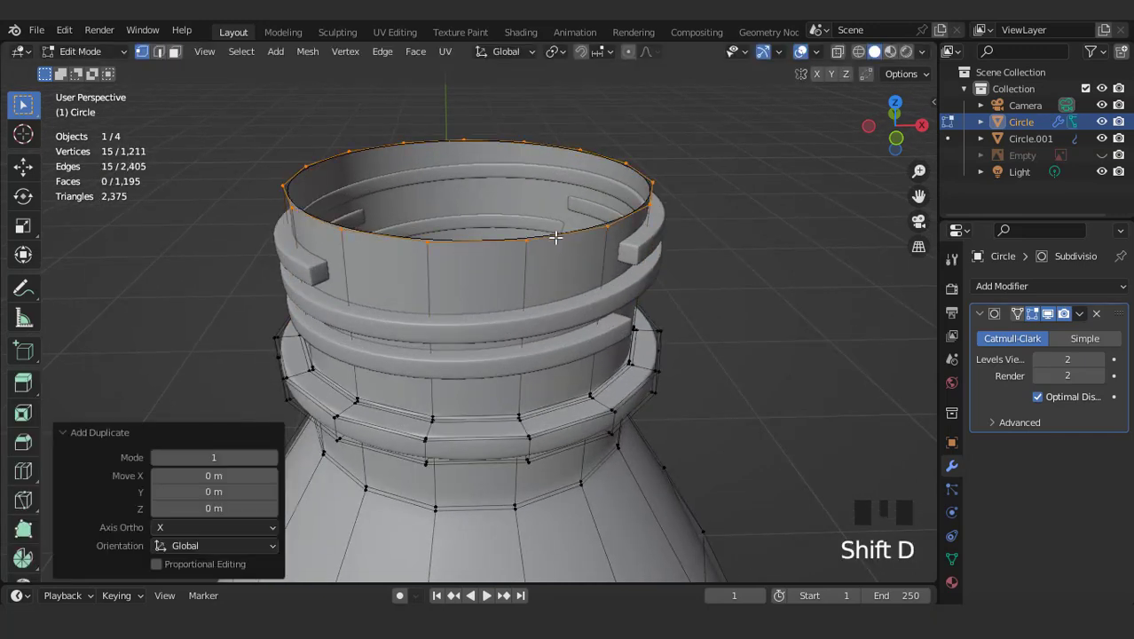
pyautogui.press('p')
pyautogui.click(555, 237)
pyautogui.press('Tab')
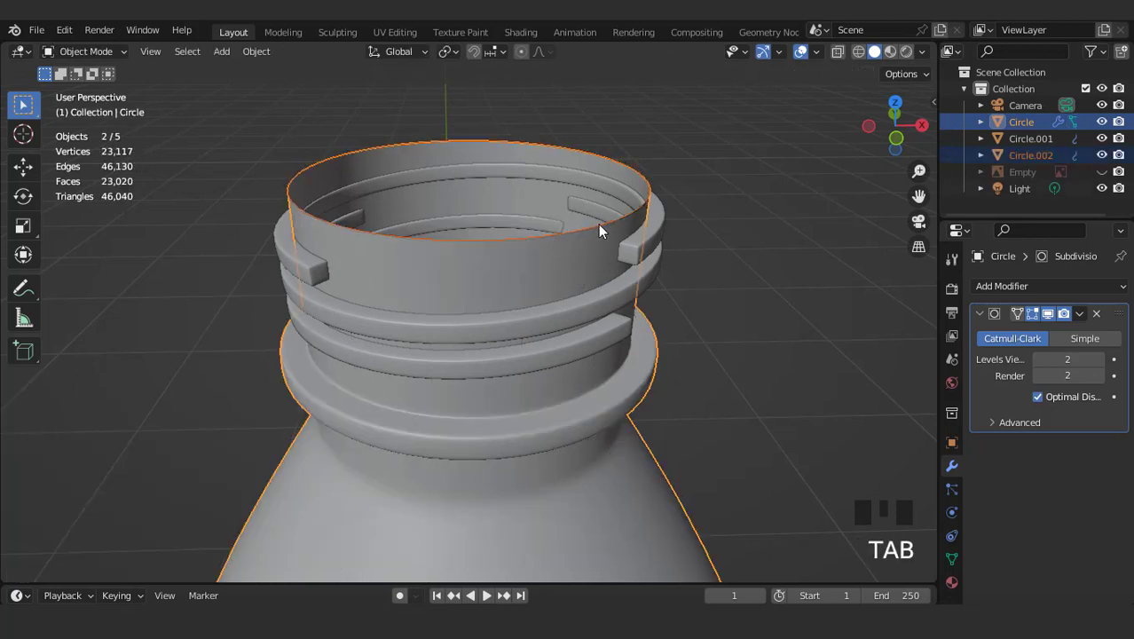
# - Fill the whole separated rim loop with a single face to form the cap's top
pyautogui.click(599, 226)
pyautogui.press('Tab')
pyautogui.press('a')
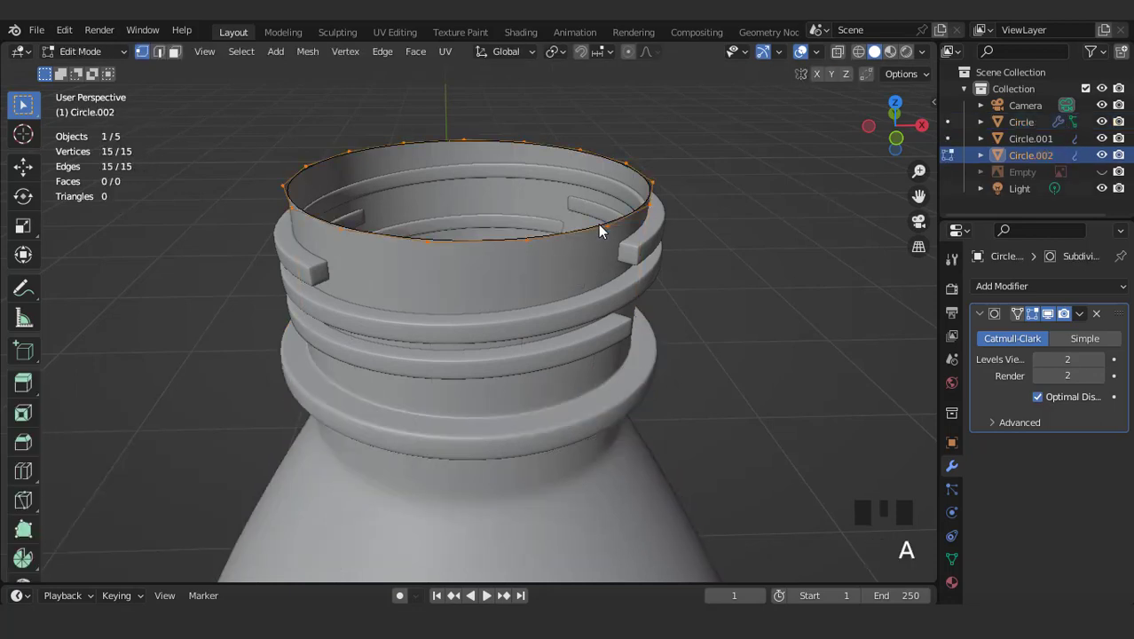
pyautogui.press('3')
pyautogui.press('f')
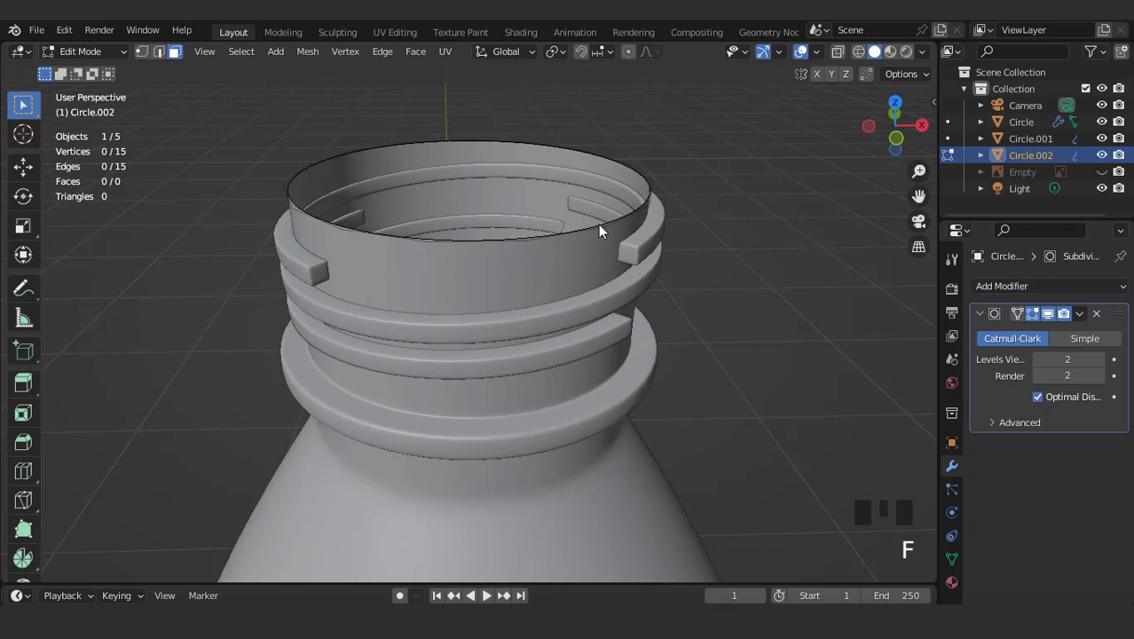
pyautogui.press('a')
pyautogui.press('f')
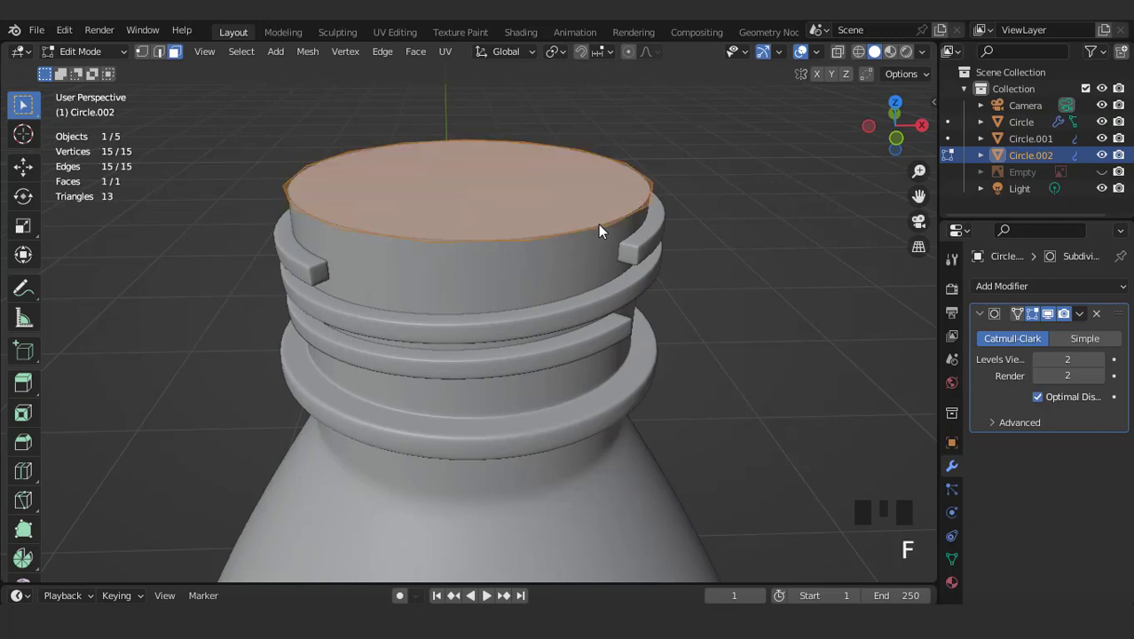
# - Poke the cap's top face into triangles around its centre and turn off its Subdivision modifier in the viewport
pyautogui.press('3')
pyautogui.rightClick(598, 229)
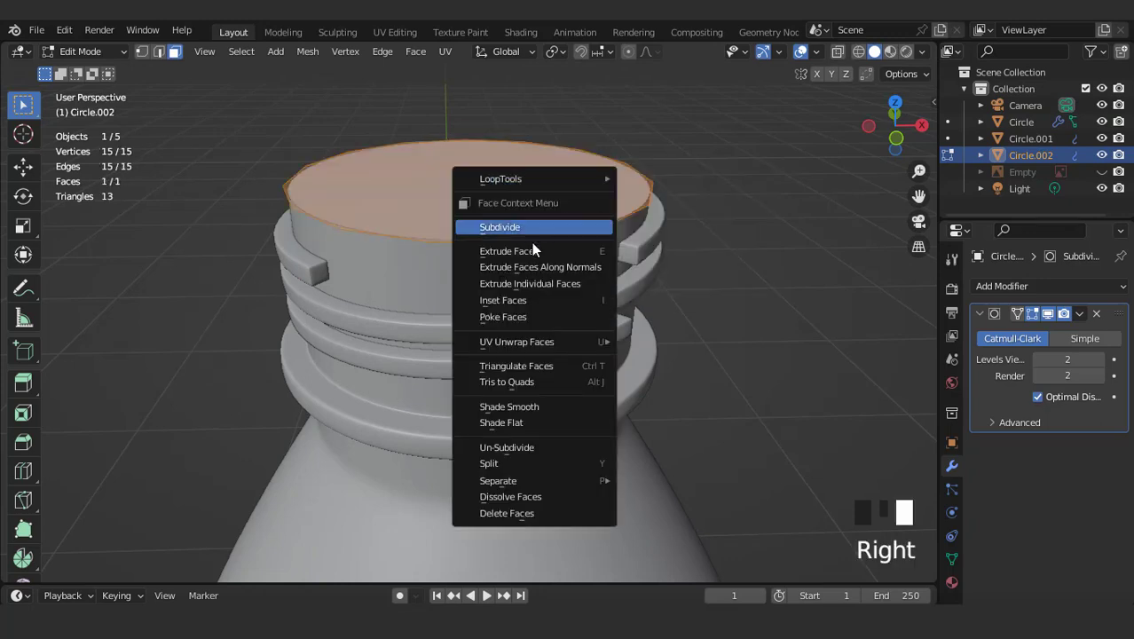
pyautogui.click(522, 313)
pyautogui.moveTo(521, 236); pyautogui.dragTo(524, 268, button='middle')
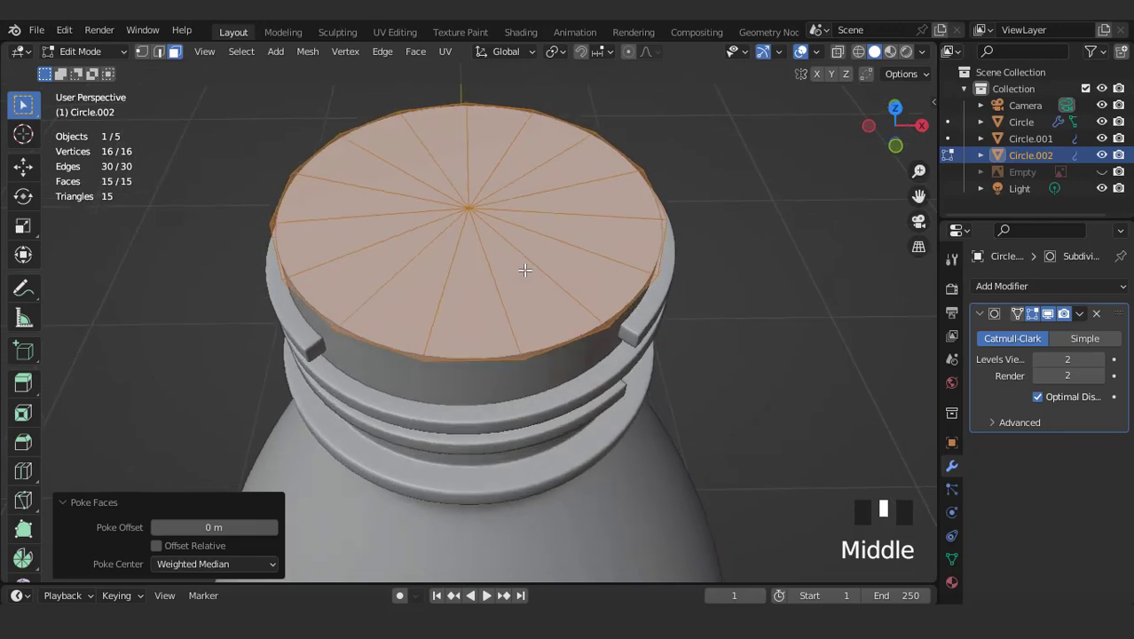
pyautogui.scroll(2, 524, 268)
pyautogui.click(1047, 315)
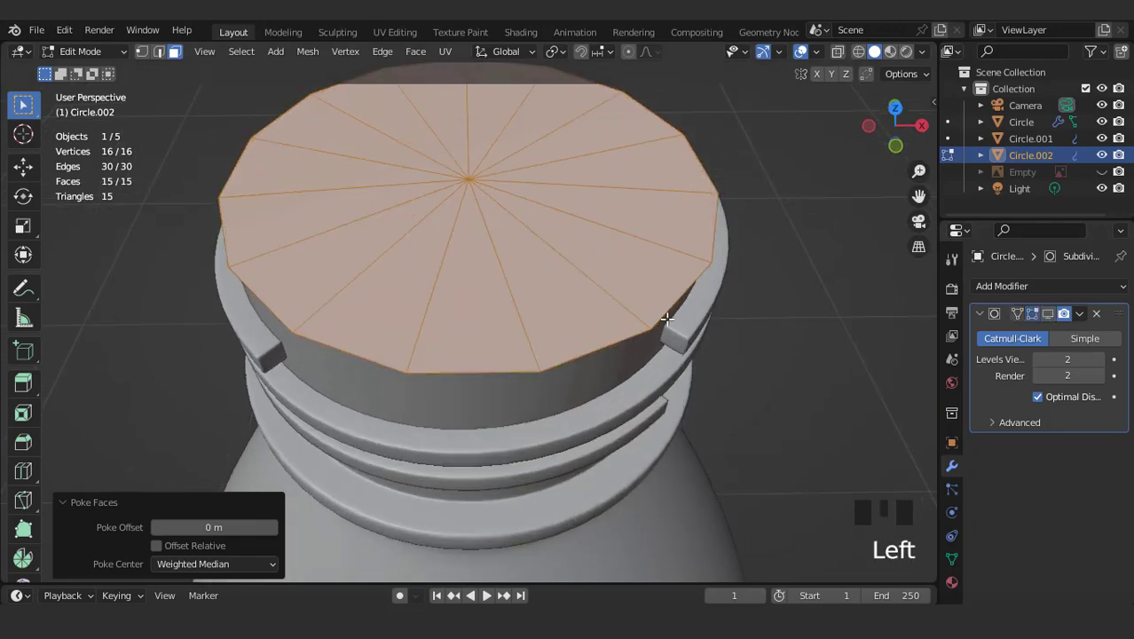
# - Scale the cap's outer edge loop up by about 1.097, and enlarge it again by about 1.008
pyautogui.press('2')
pyautogui.tripleClick(638, 336)
pyautogui.moveTo(638, 336); pyautogui.dragTo(727, 302, button='middle')
pyautogui.press('s')
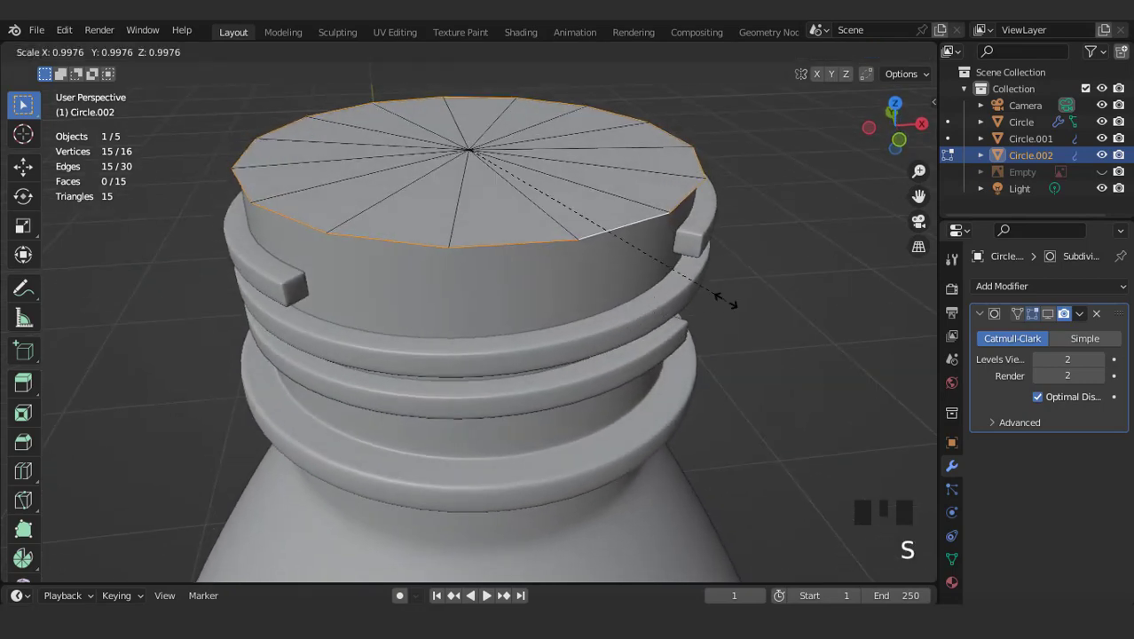
pyautogui.click(750, 320)
pyautogui.press('KP_1')
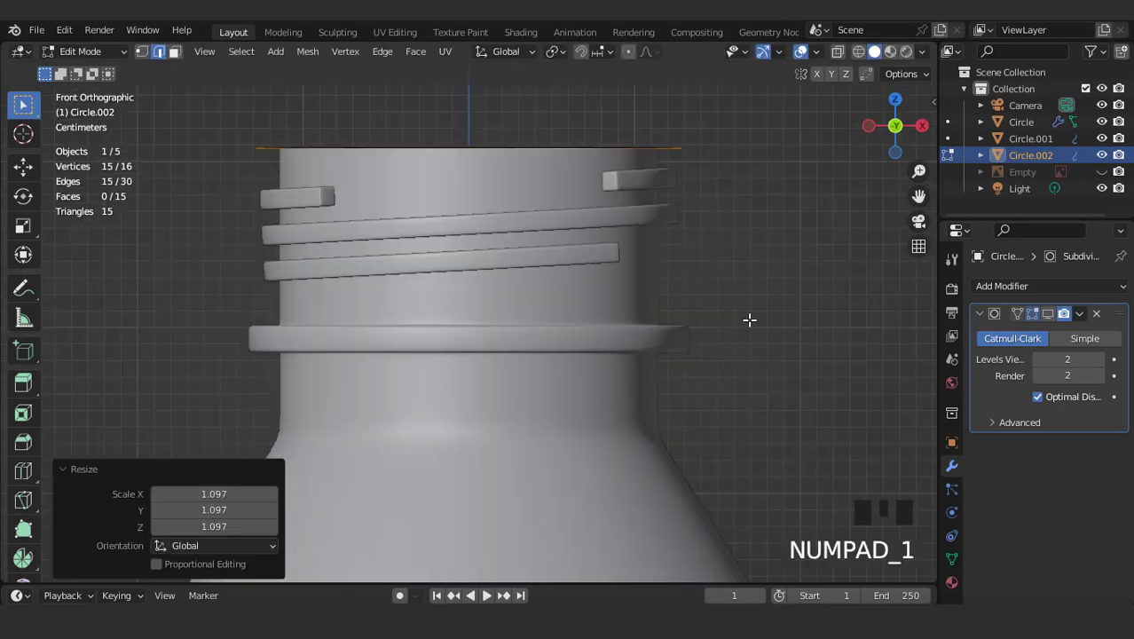
pyautogui.press('s')
pyautogui.click(753, 318)
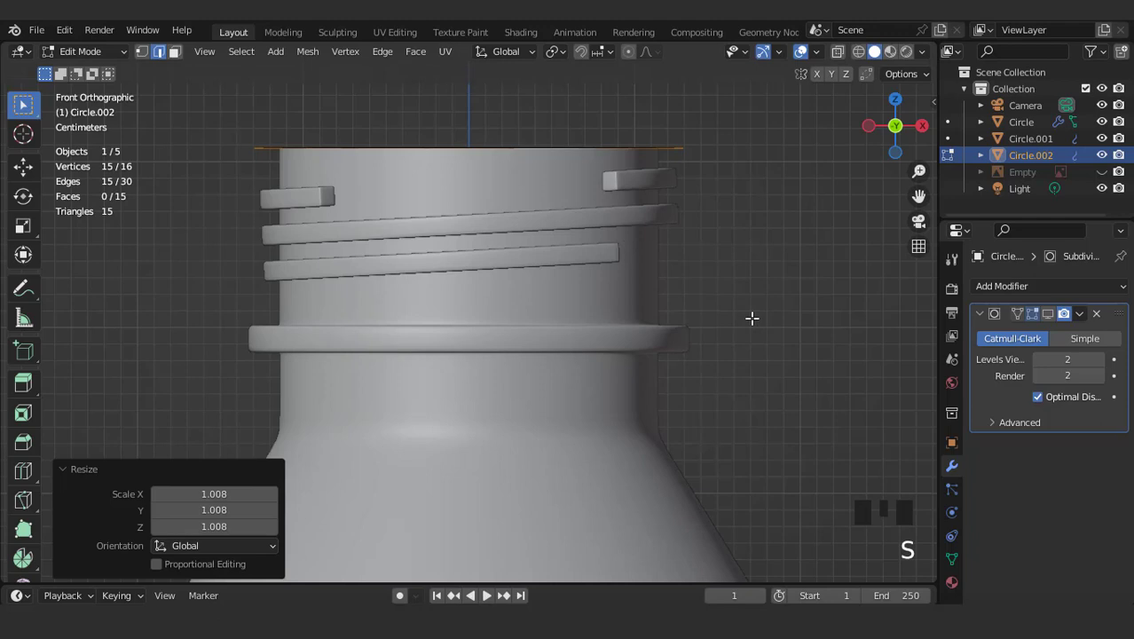
# - Extrude the cap's outer edge loop about 0.105 m down along Z, and scale the resulting side wall by about 1.009 in X and Y
pyautogui.press('e')
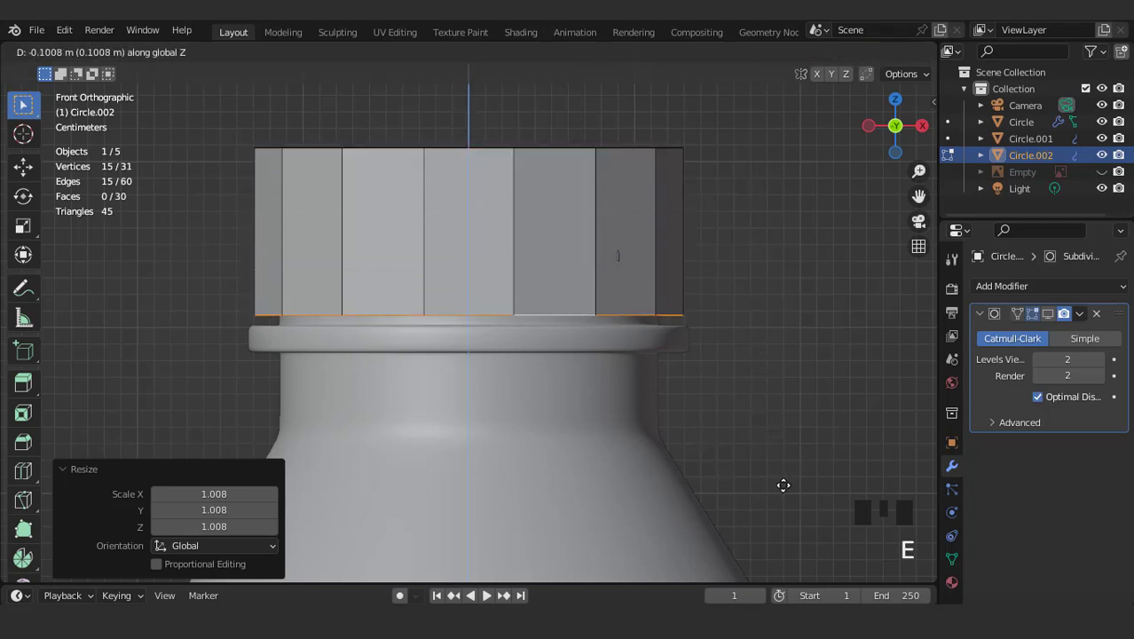
pyautogui.click(783, 493)
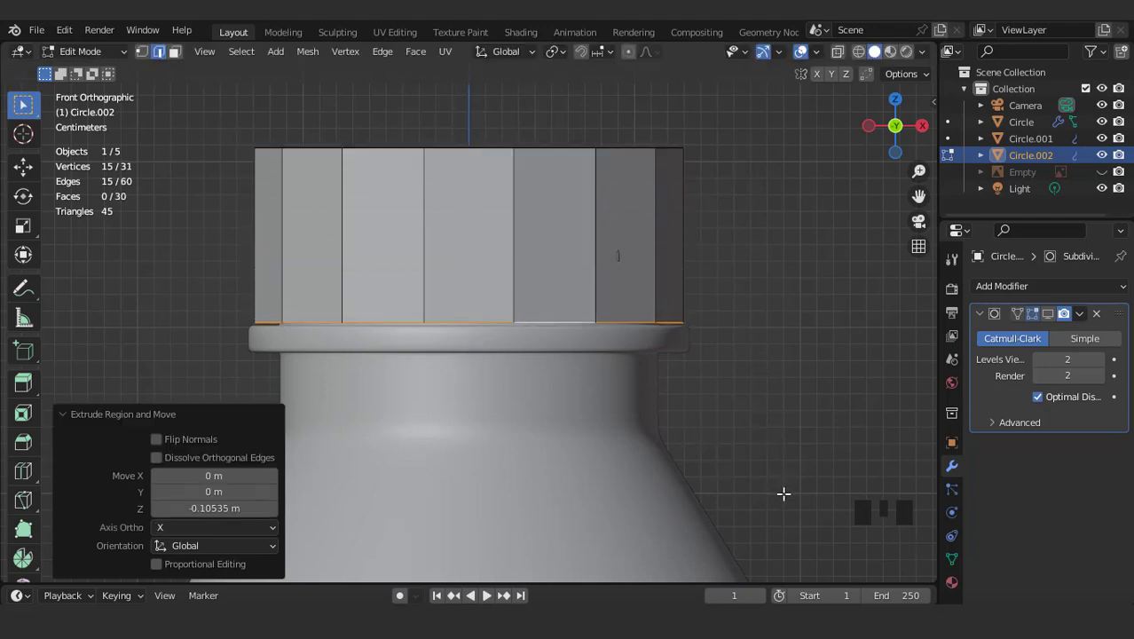
pyautogui.press('ctrl+KP_Add')
pyautogui.press('s')
pyautogui.hotkey('shift', 'z')
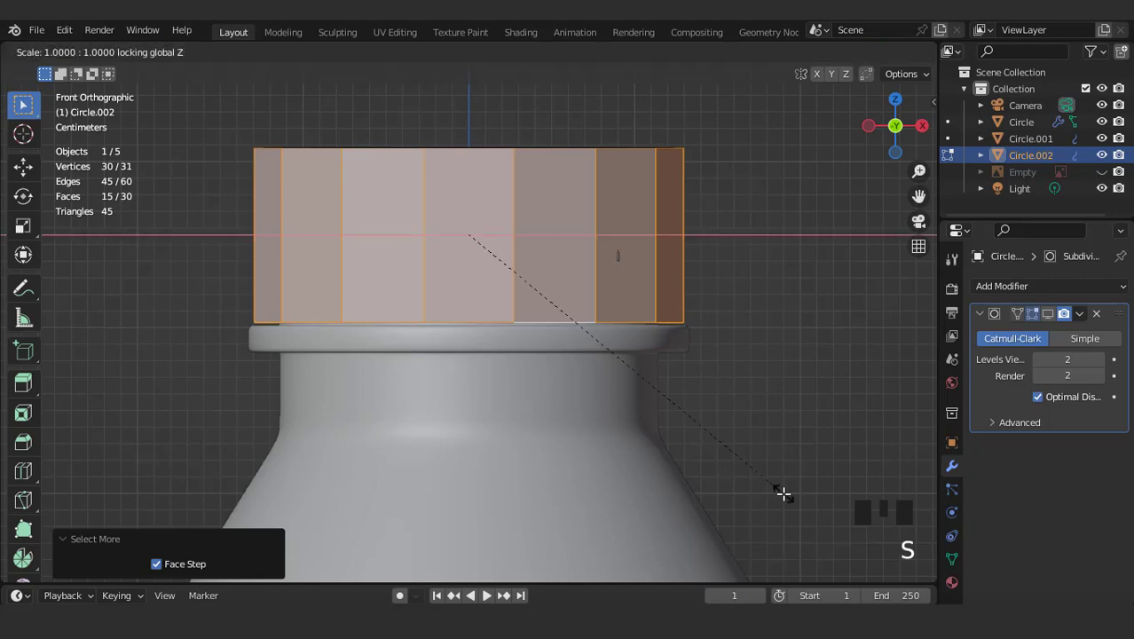
pyautogui.click(782, 493)
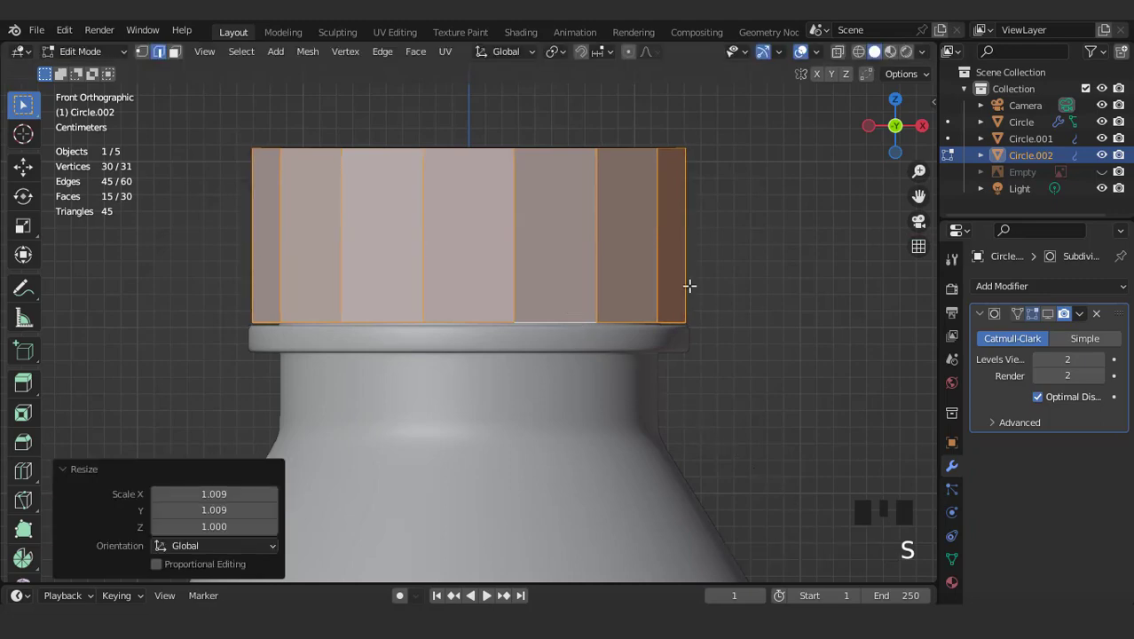
# - Select all the cap's top faces and move them up about 0.003 m along Z
pyautogui.moveTo(689, 284); pyautogui.dragTo(673, 320, button='middle')
pyautogui.scroll(-2, 480, 195)
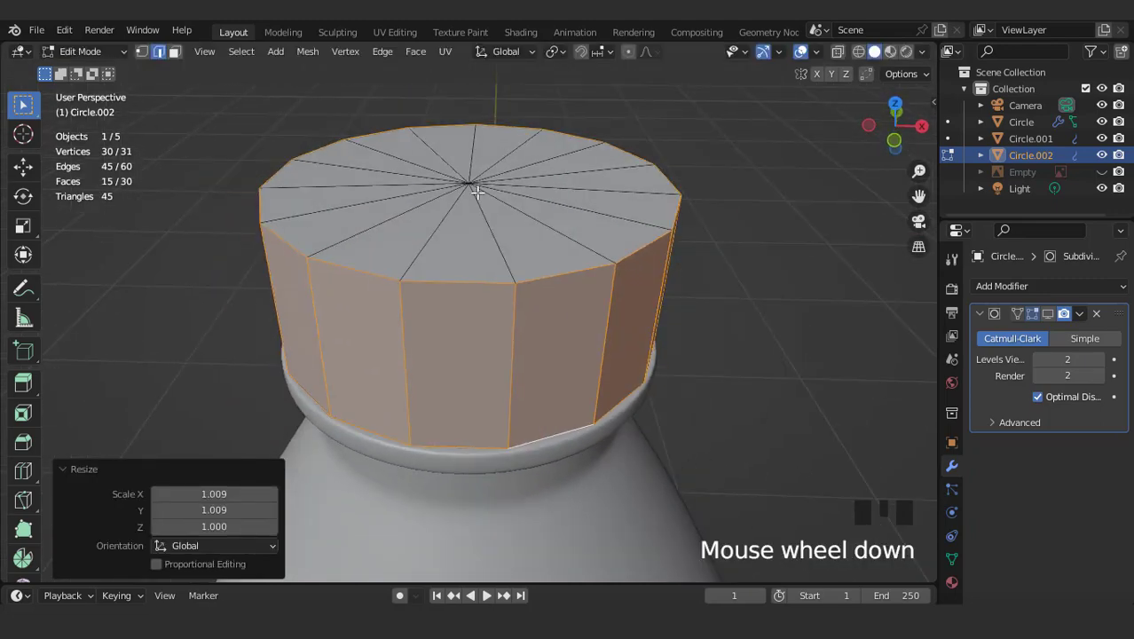
pyautogui.press('3')
pyautogui.click(466, 181)
pyautogui.press('g')
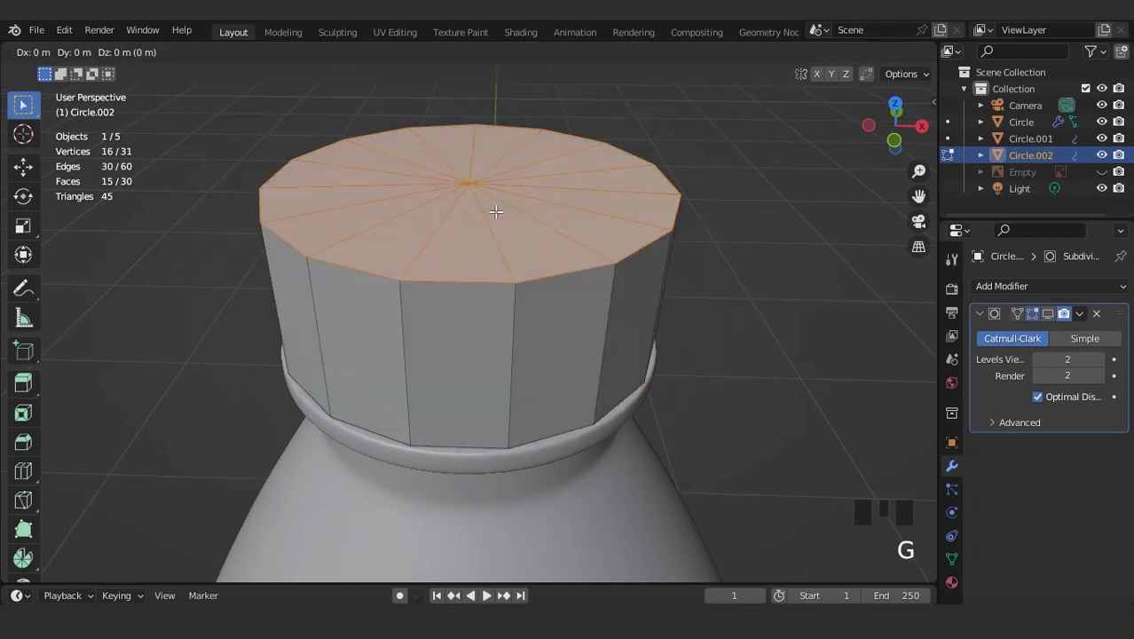
pyautogui.press('z')
pyautogui.click(495, 210)
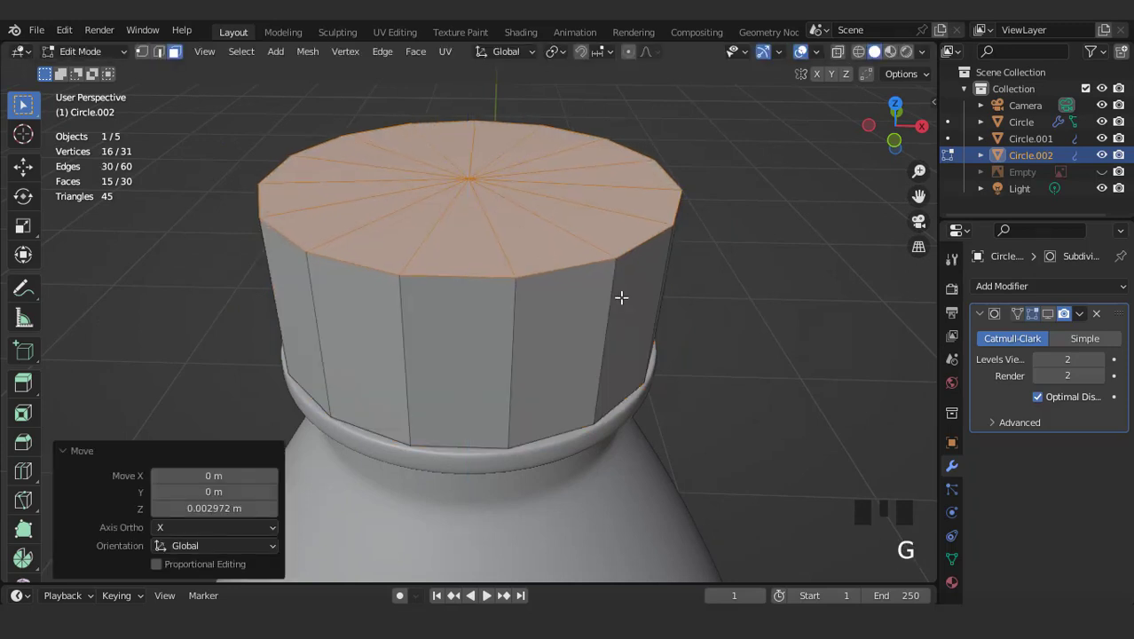
# - Inset the cap's top faces by about 0.0065 m, and inset them again by about 0.313 m towards the centre
pyautogui.press('i')
pyautogui.press('i')
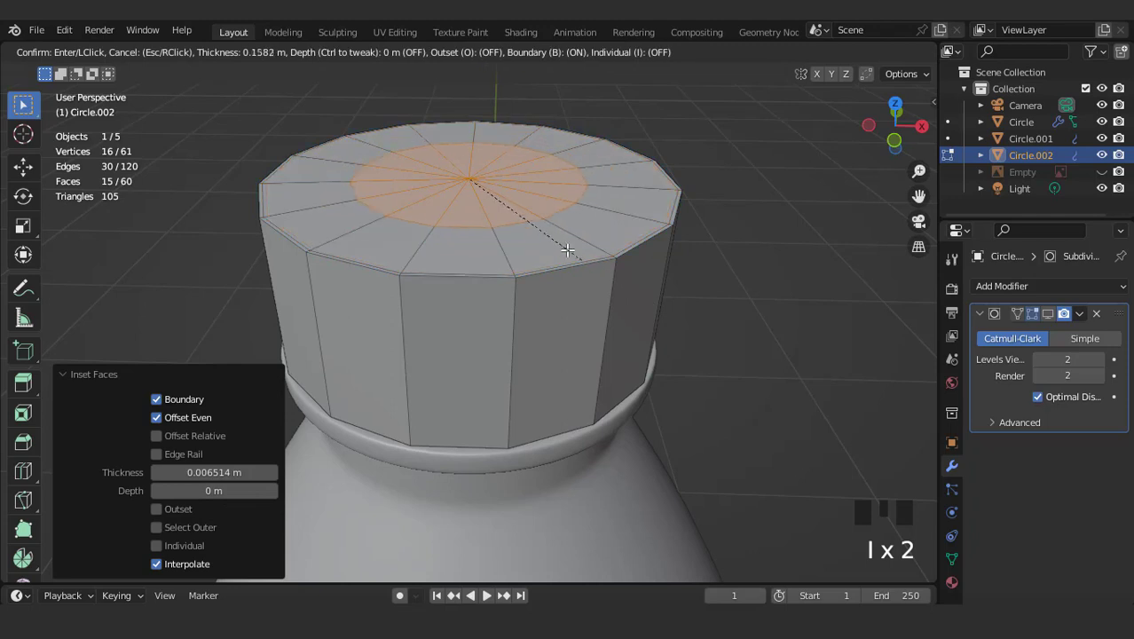
pyautogui.click(543, 260)
# - Add a loop cut near the cap side wall's upper edge at factor 0.932 and another near its lower edge at factor -0.930
pyautogui.moveTo(565, 332); pyautogui.dragTo(542, 263, button='middle')
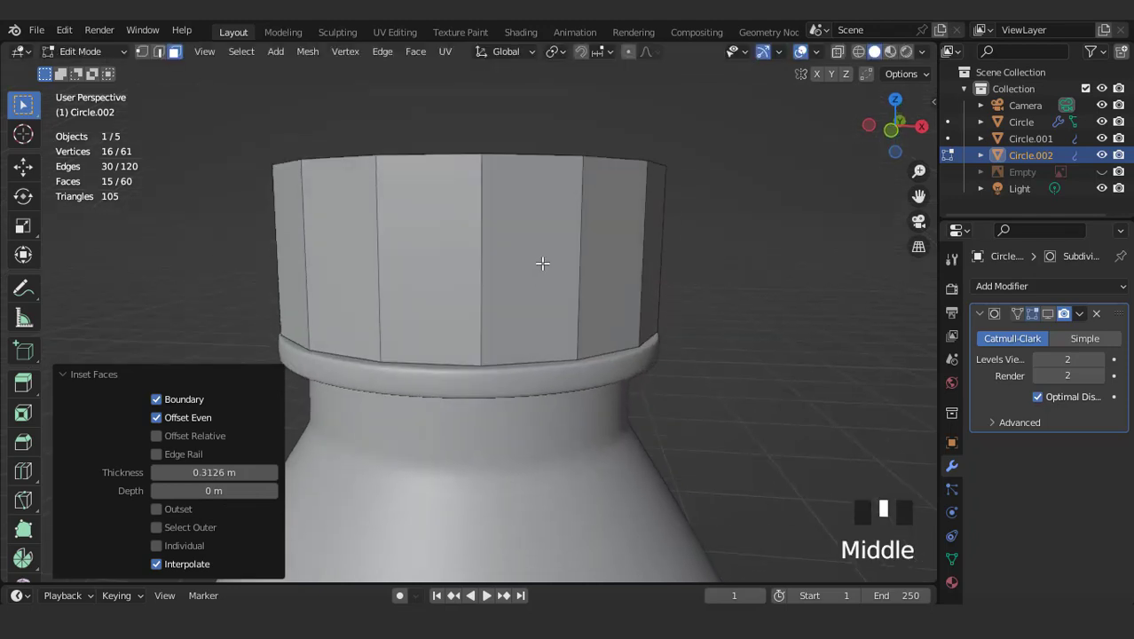
pyautogui.hotkey('ctrl', 'r')
pyautogui.click(556, 227)
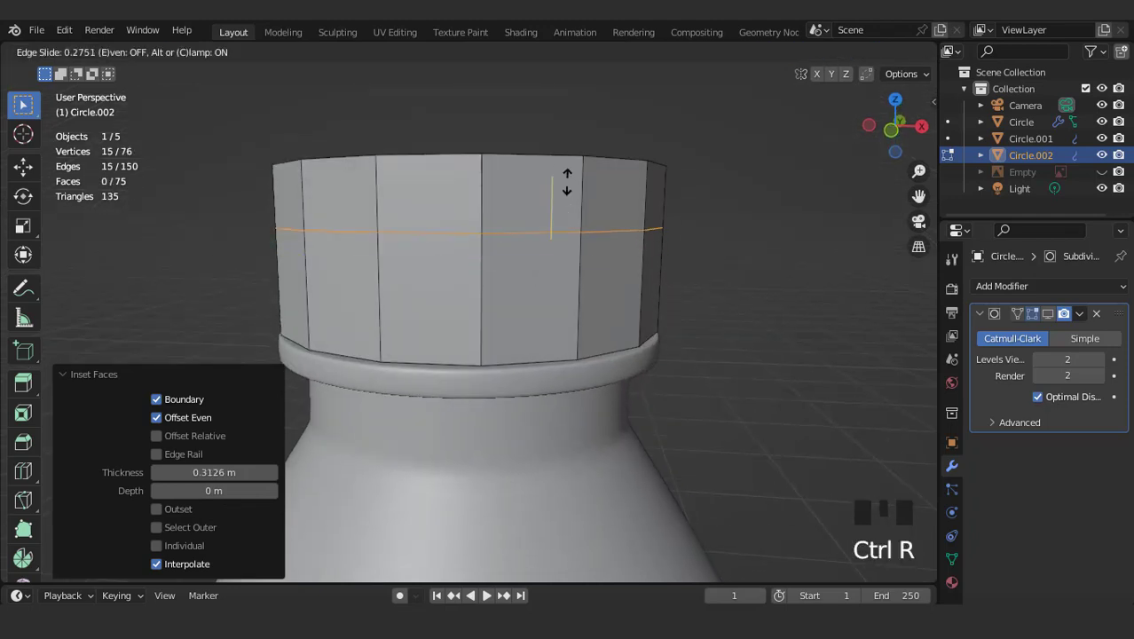
pyautogui.click(564, 219)
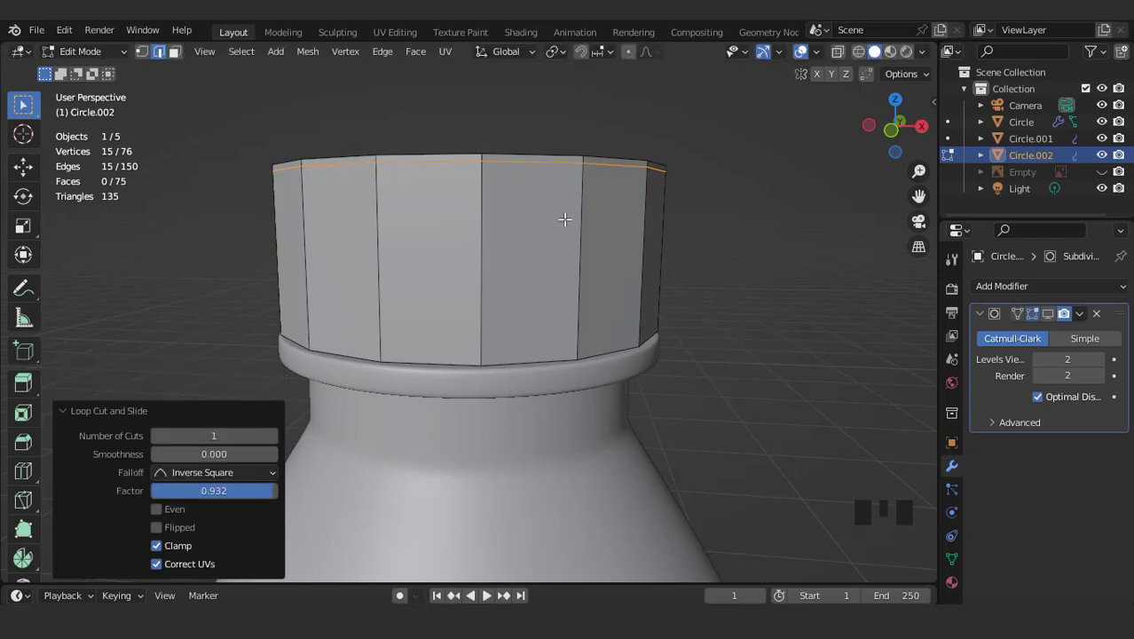
pyautogui.hotkey('ctrl', 'r')
pyautogui.click(564, 219)
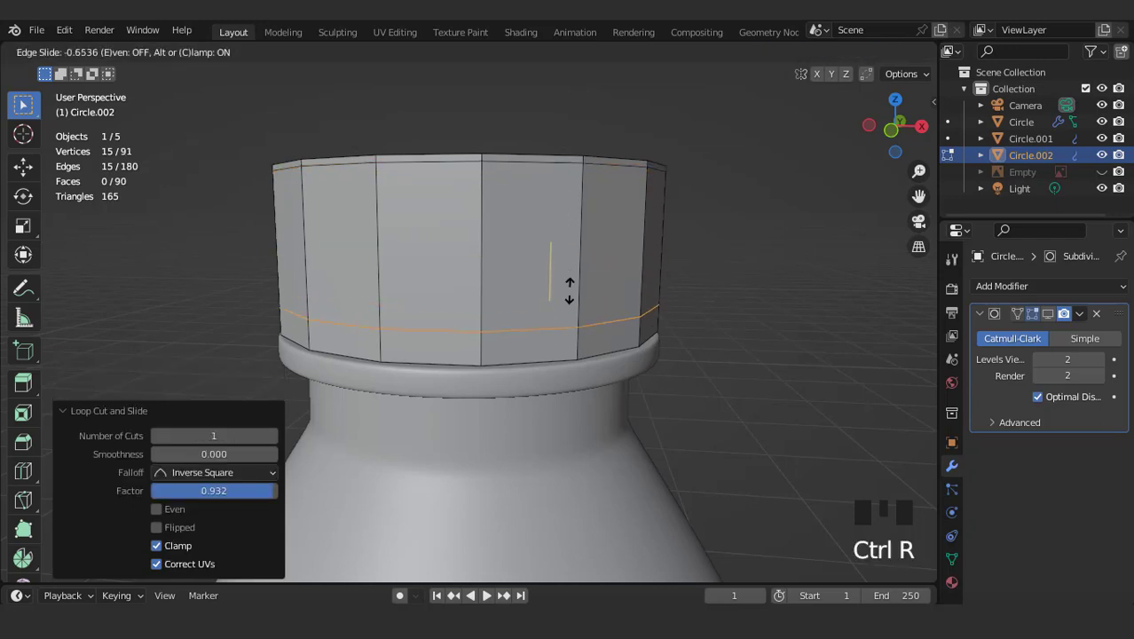
pyautogui.click(570, 377)
pyautogui.moveTo(544, 281); pyautogui.dragTo(567, 299, button='middle')
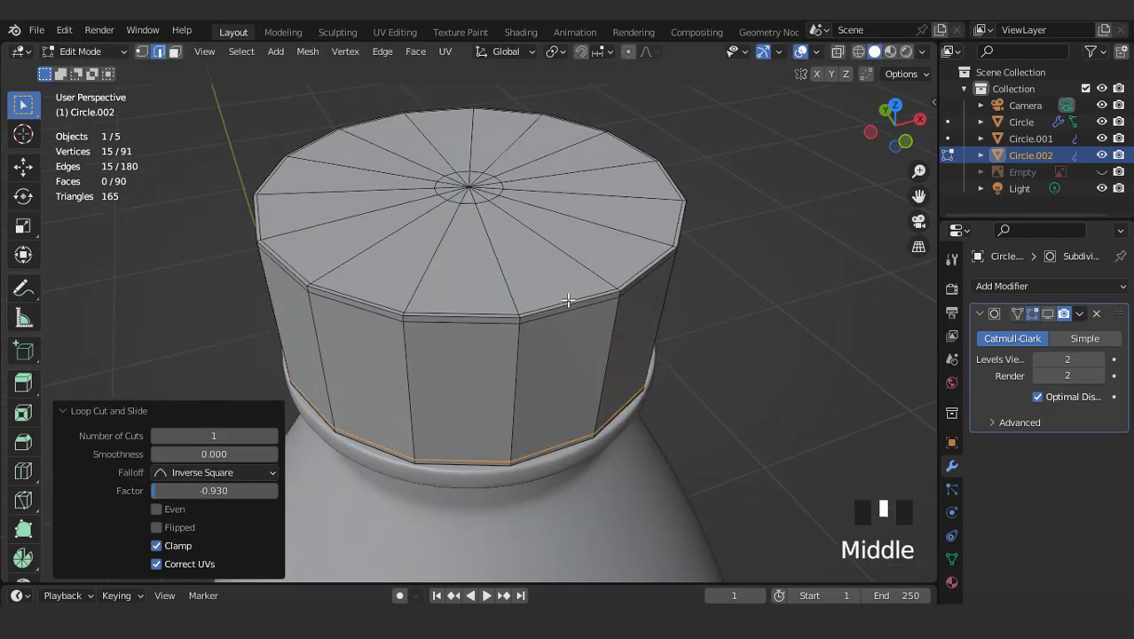
# - Leave mesh editing, turn the cap's Subdivision modifier back on in the viewport and shade the cap smooth
pyautogui.press('Tab')
pyautogui.moveTo(585, 339); pyautogui.dragTo(572, 279, button='middle')
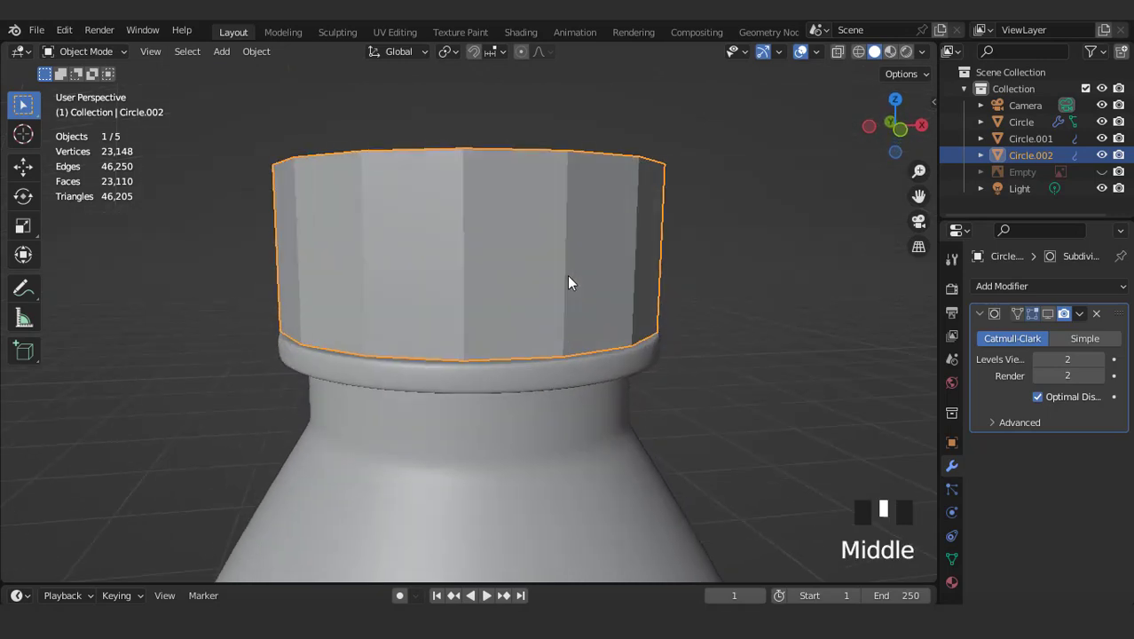
pyautogui.click(1047, 314)
pyautogui.rightClick(609, 248)
pyautogui.click(609, 249)
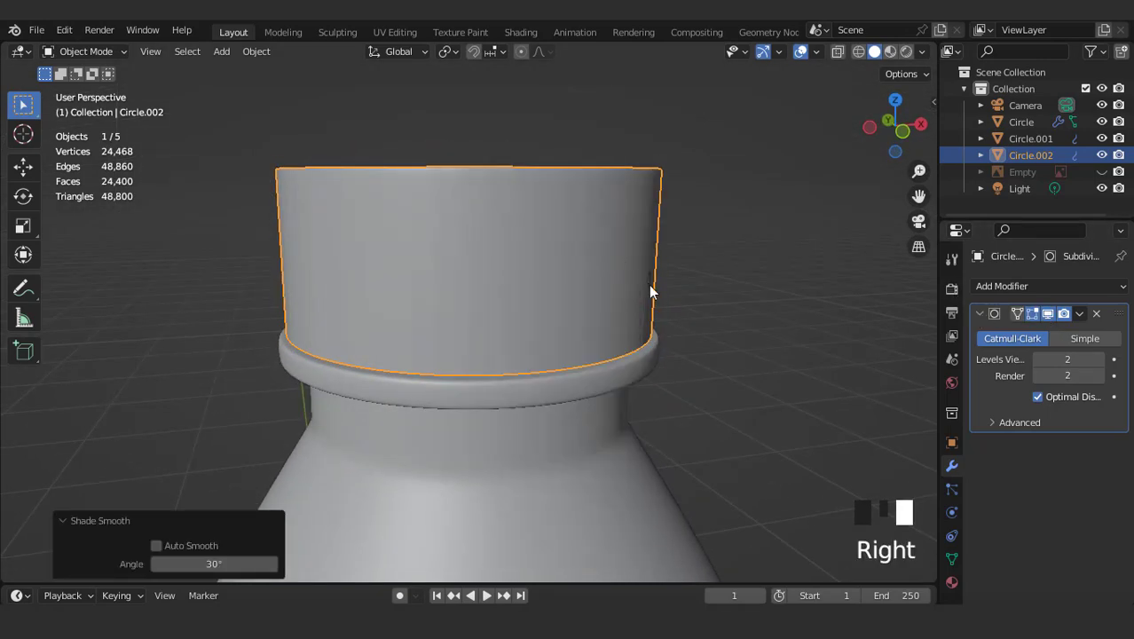
pyautogui.moveTo(650, 291); pyautogui.dragTo(598, 288, button='middle')
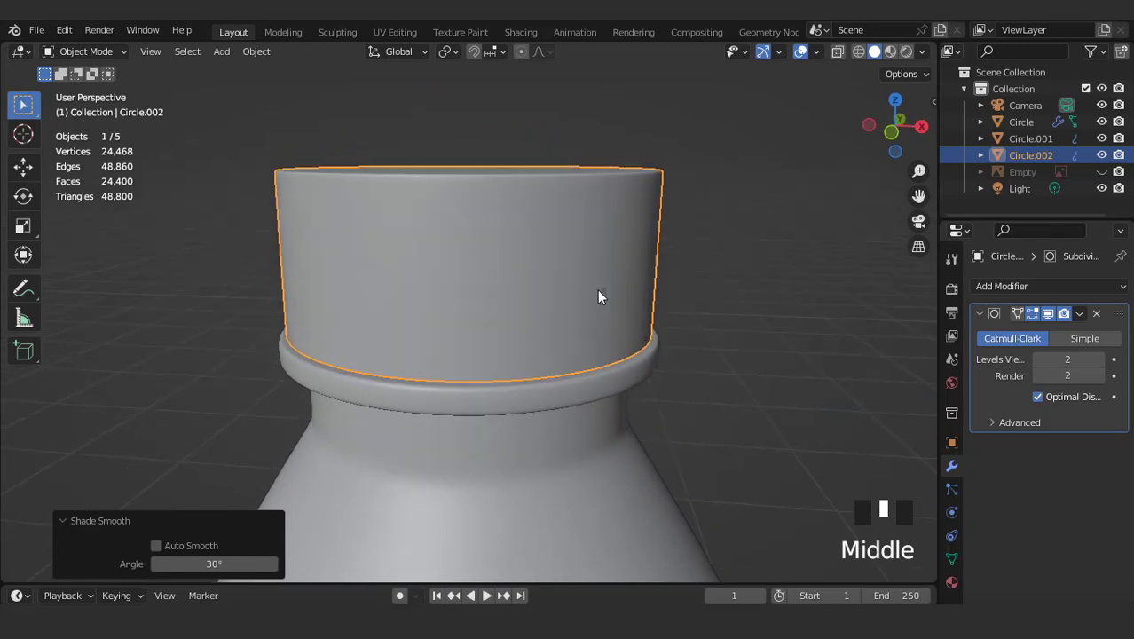
# - Scale the whole cap by about 1.003 in X and Y only
pyautogui.press('KP_1')
pyautogui.scroll(1, 734, 275)
pyautogui.press('s')
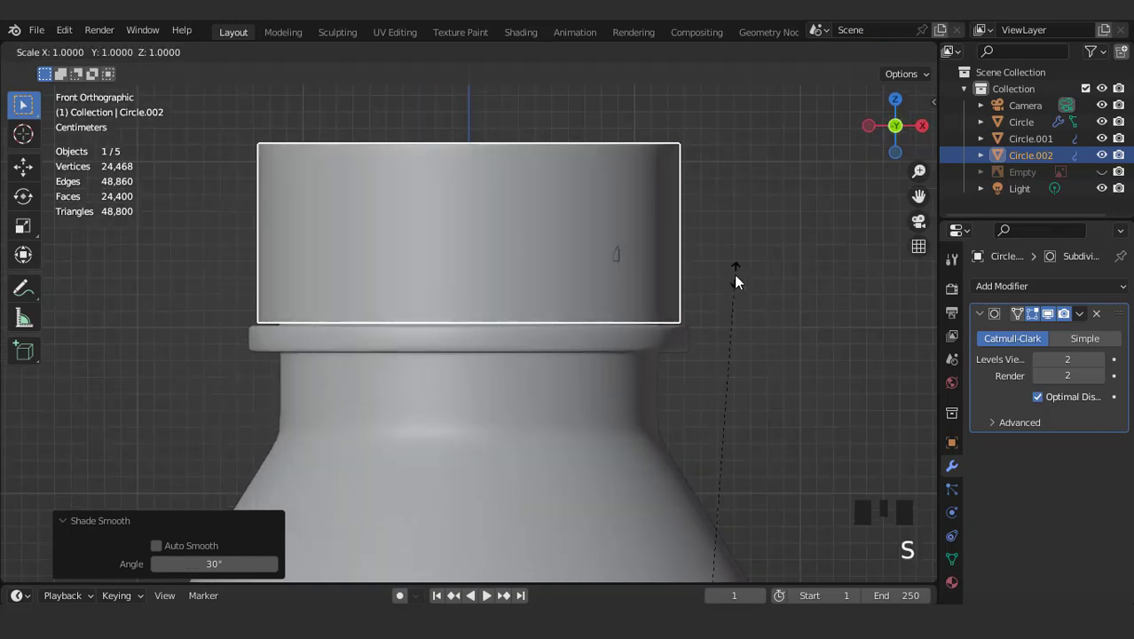
pyautogui.hotkey('shift', 'z')
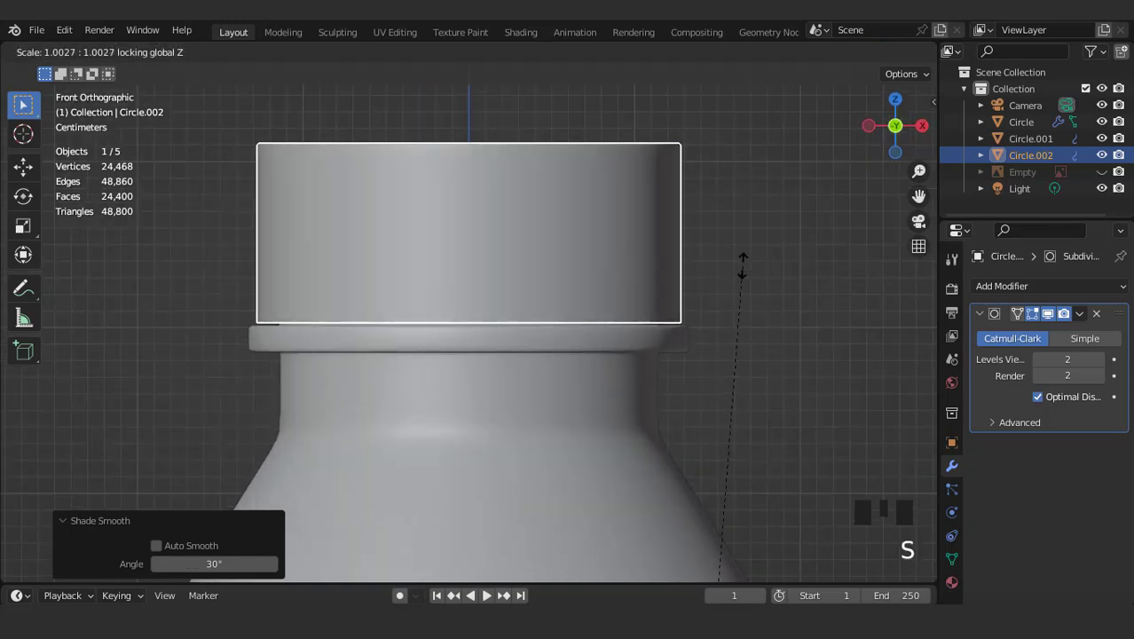
pyautogui.click(743, 267)
pyautogui.scroll(-1, 744, 267)
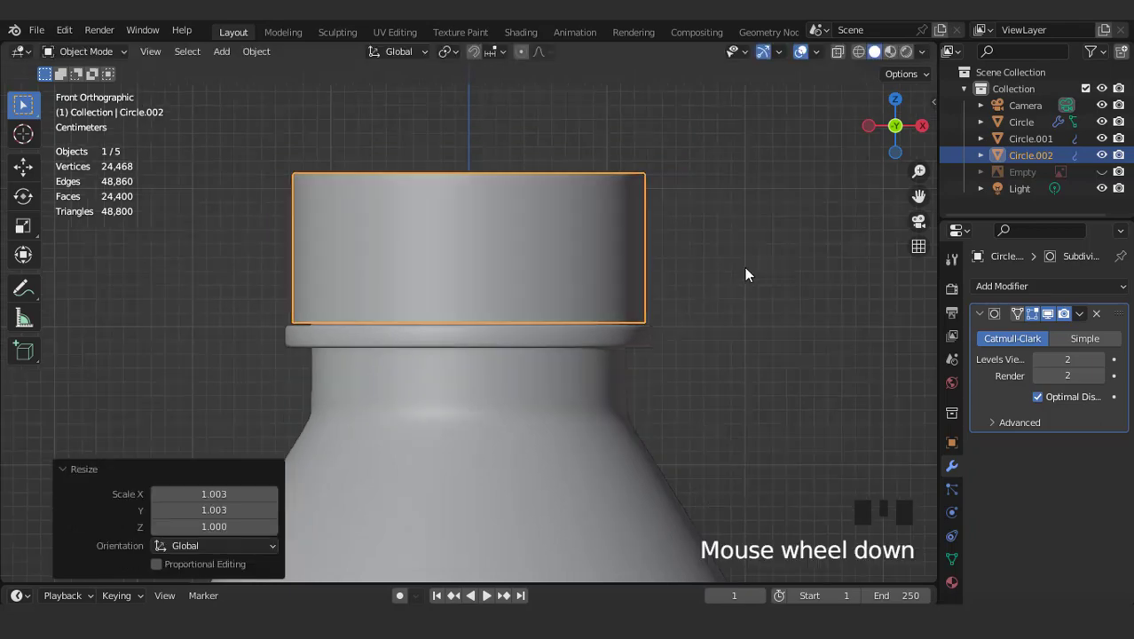
# - Add a Solidify modifier to the cap and place it above the Subdivision modifier in the stack
pyautogui.moveTo(745, 267); pyautogui.dragTo(573, 325, button='middle')
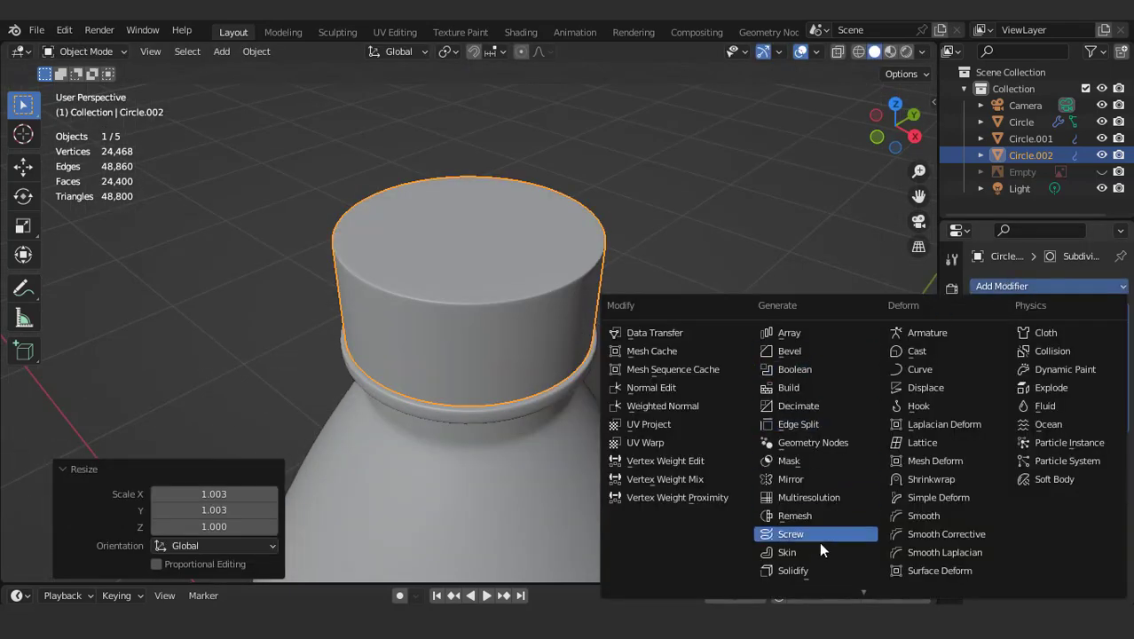
pyautogui.click(793, 570)
pyautogui.click(979, 315)
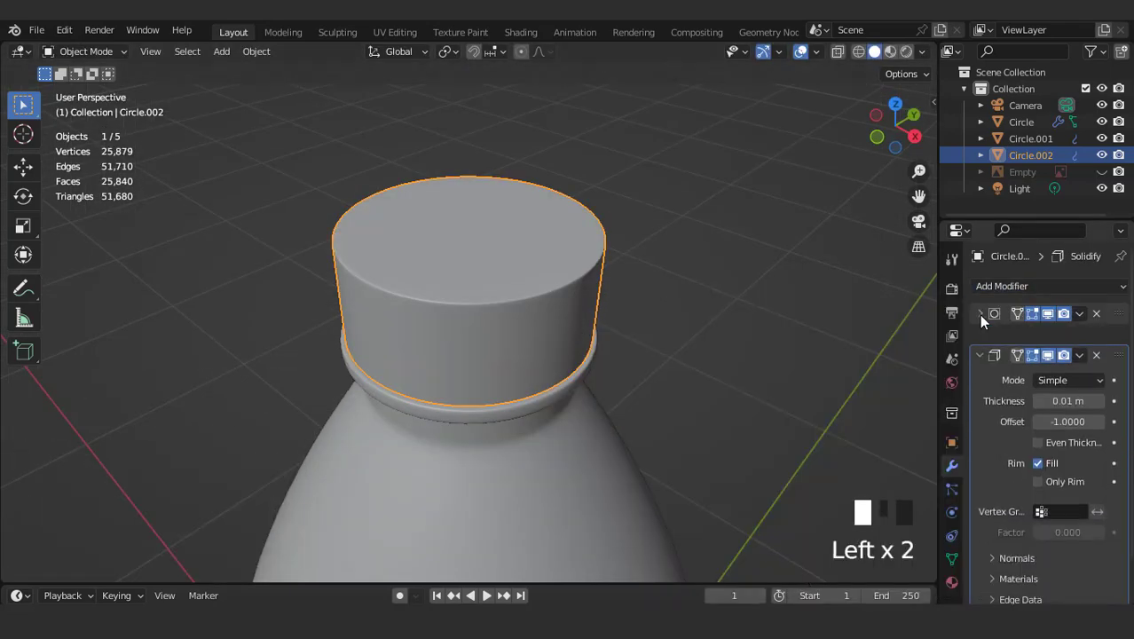
pyautogui.click(978, 334)
pyautogui.moveTo(1119, 330); pyautogui.dragTo(1114, 302)
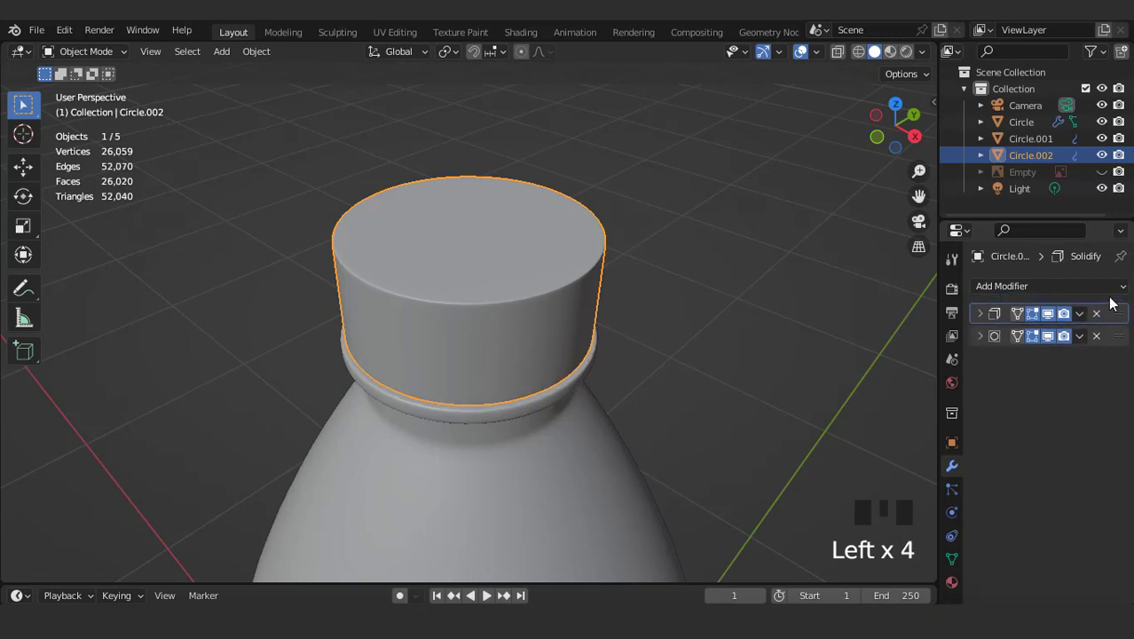
# - Set the cap's Solidify thickness to -0.01 m
pyautogui.click(980, 316)
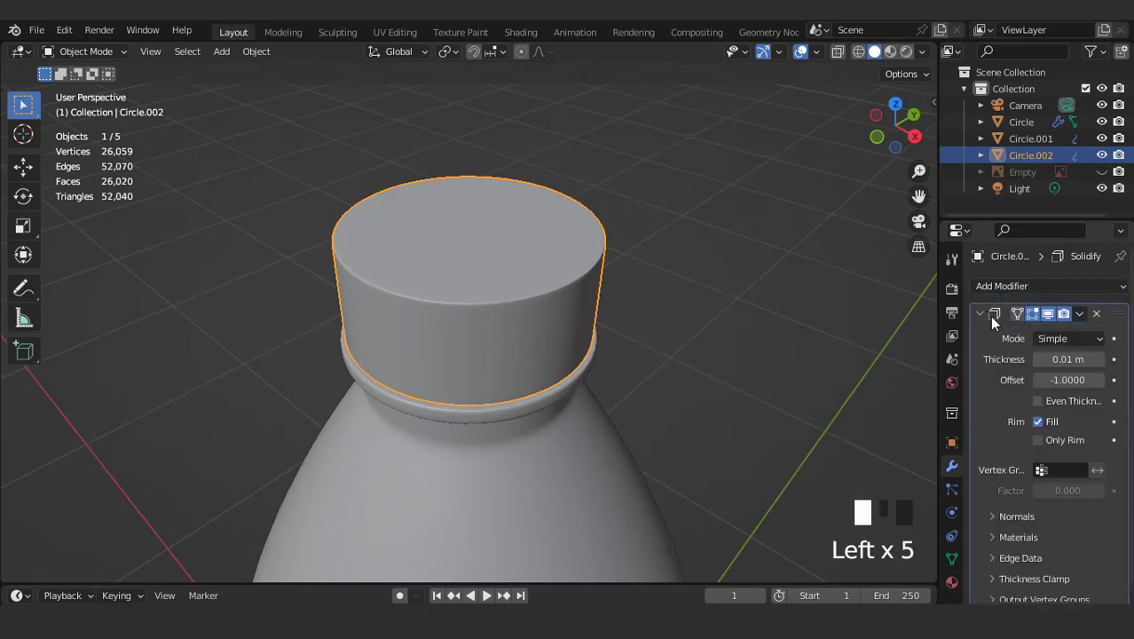
pyautogui.click(1037, 358)
pyautogui.click(1038, 359)
pyautogui.click(1038, 358)
# - Hide the viewport overlays and inspect the whole bottle with its cap
pyautogui.moveTo(675, 302); pyautogui.dragTo(670, 260, button='middle')
pyautogui.scroll(-3, 688, 307)
pyautogui.scroll(-11, 687, 305)
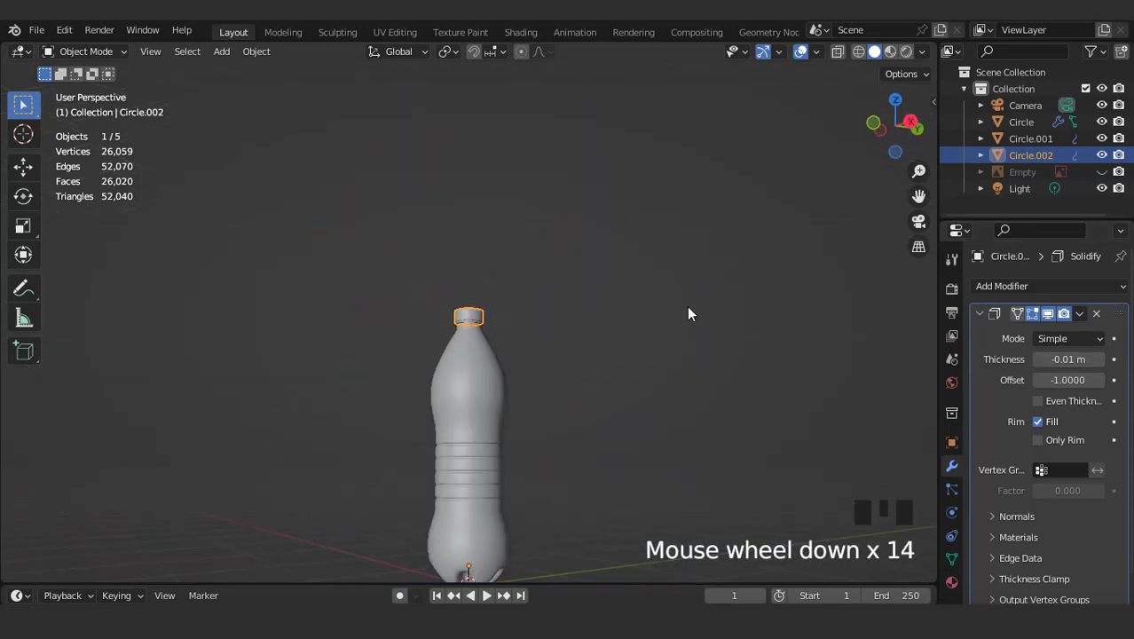
pyautogui.press('KP_1')
pyautogui.keyDown('shift'); pyautogui.moveTo(687, 305); pyautogui.dragTo(625, 299, button='middle'); pyautogui.keyUp('shift')
pyautogui.scroll(2, 625, 299)
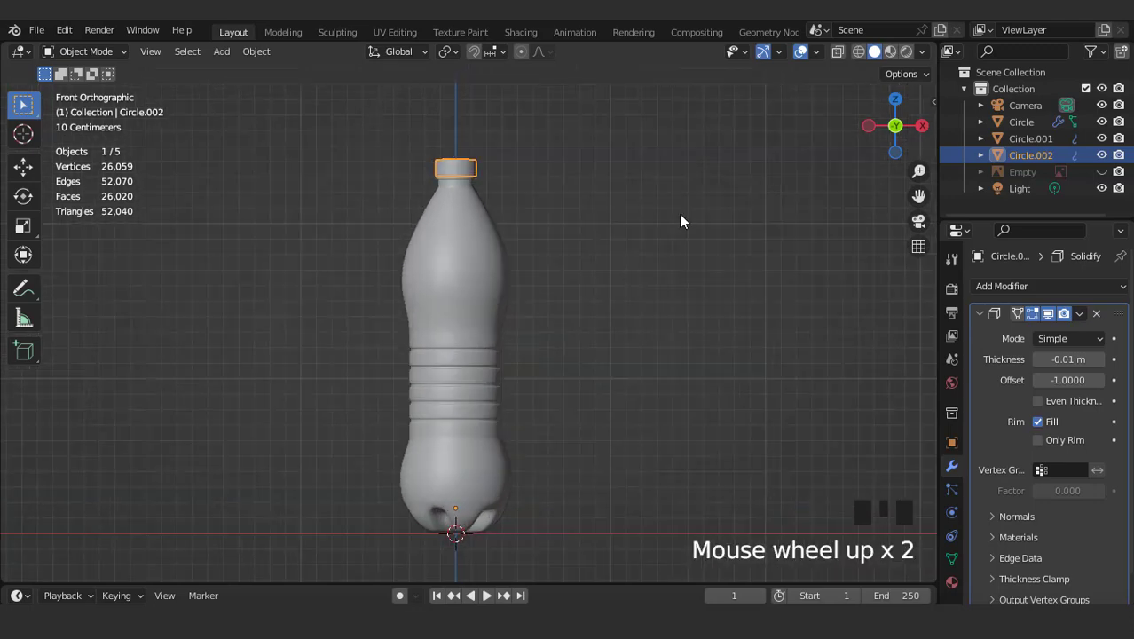
pyautogui.click(800, 51)
pyautogui.moveTo(496, 217); pyautogui.dragTo(540, 255, button='middle')
pyautogui.scroll(3, 539, 256)
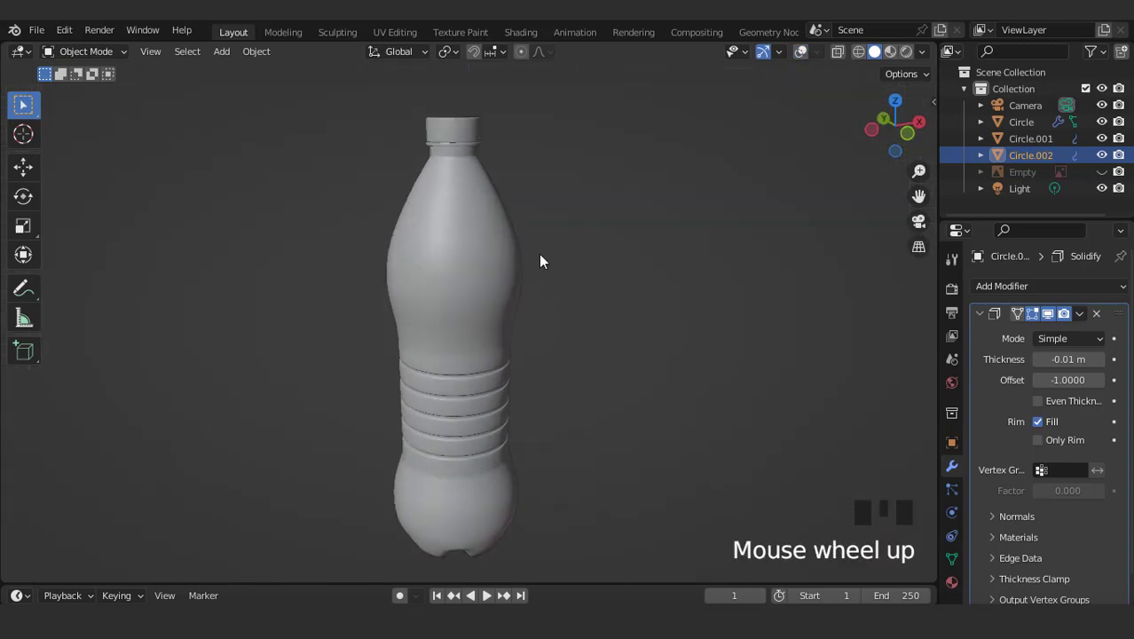
# - Move the cap down about 0.0012 m along Z towards the neck ring
pyautogui.press('KP_Decimal')
pyautogui.scroll(2, 540, 257)
pyautogui.press('g')
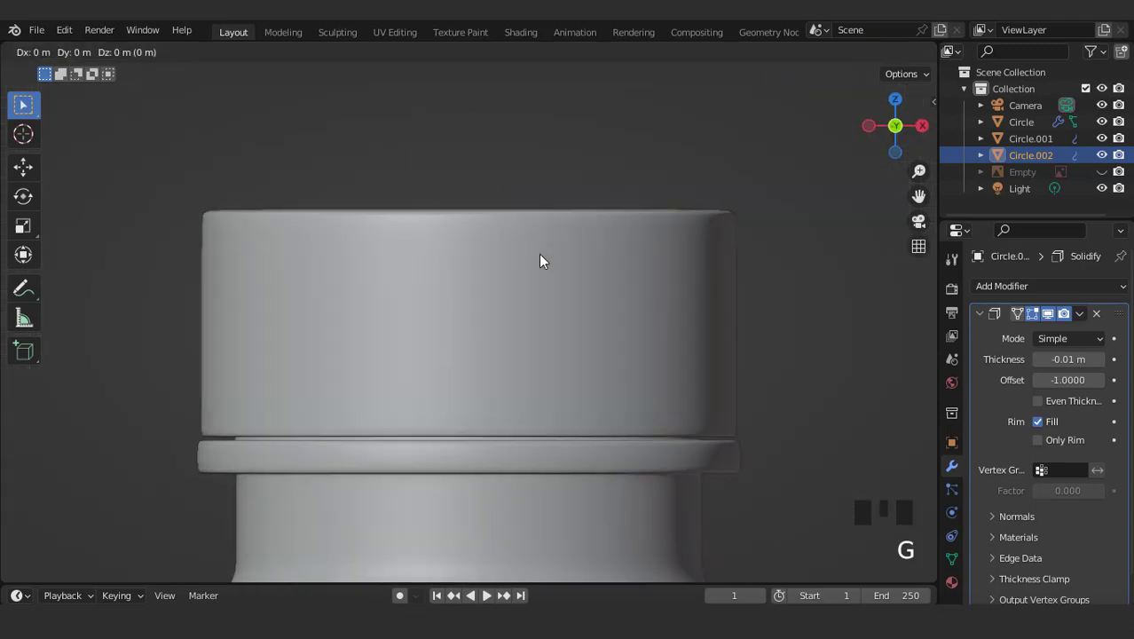
pyautogui.press('z')
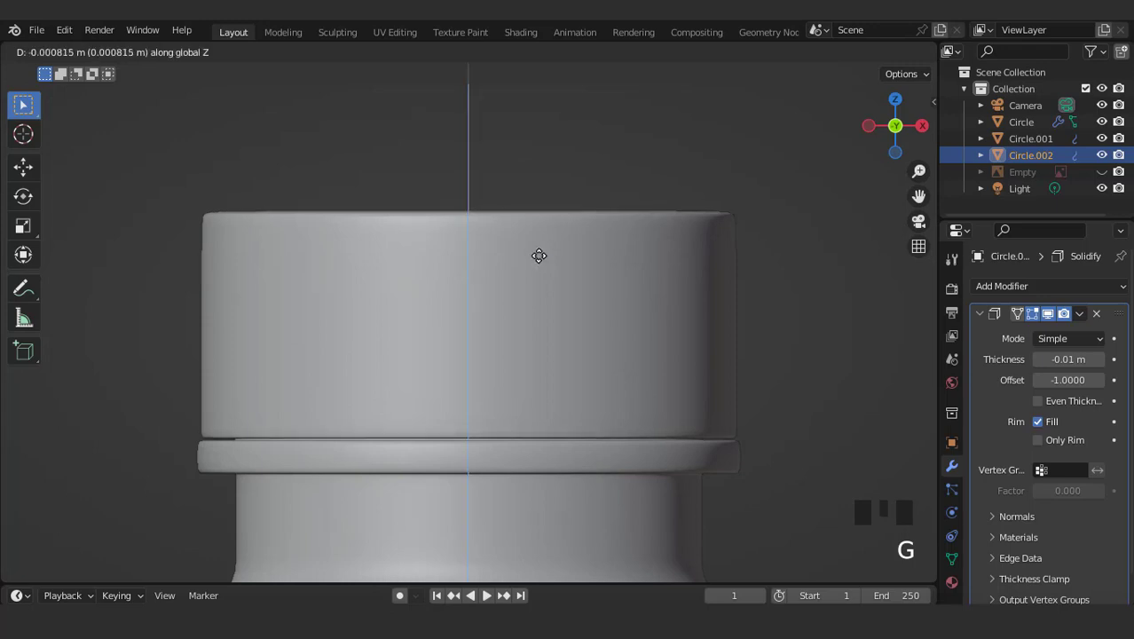
pyautogui.click(539, 257)
pyautogui.scroll(-8, 544, 261)
pyautogui.moveTo(543, 261); pyautogui.dragTo(517, 312, button='middle')
pyautogui.scroll(-6, 516, 313)
pyautogui.press('KP_1')
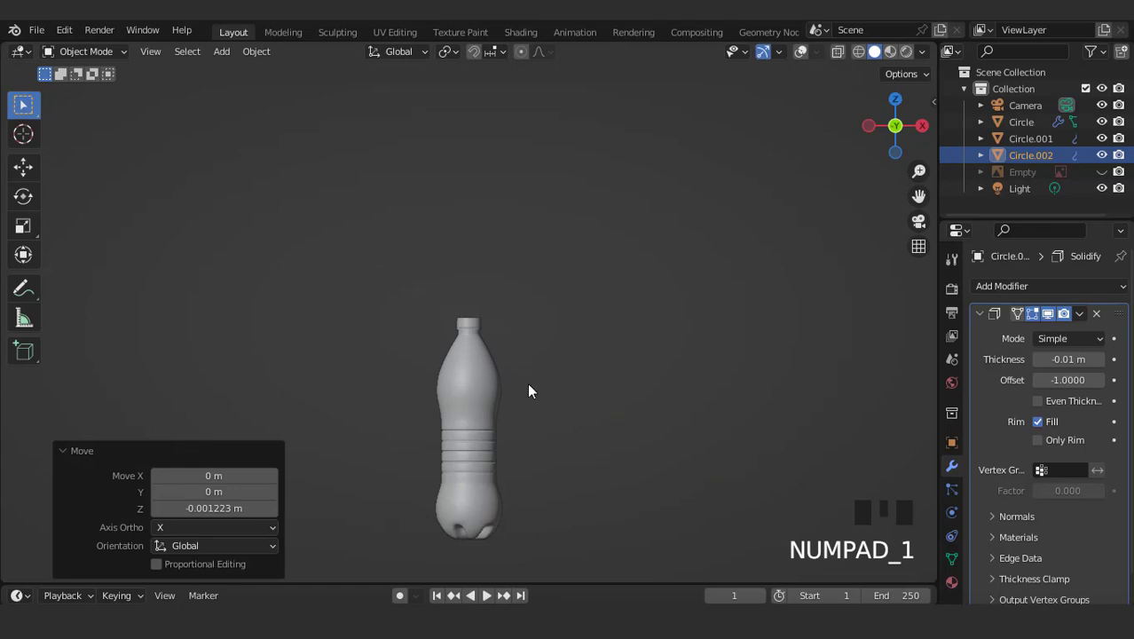